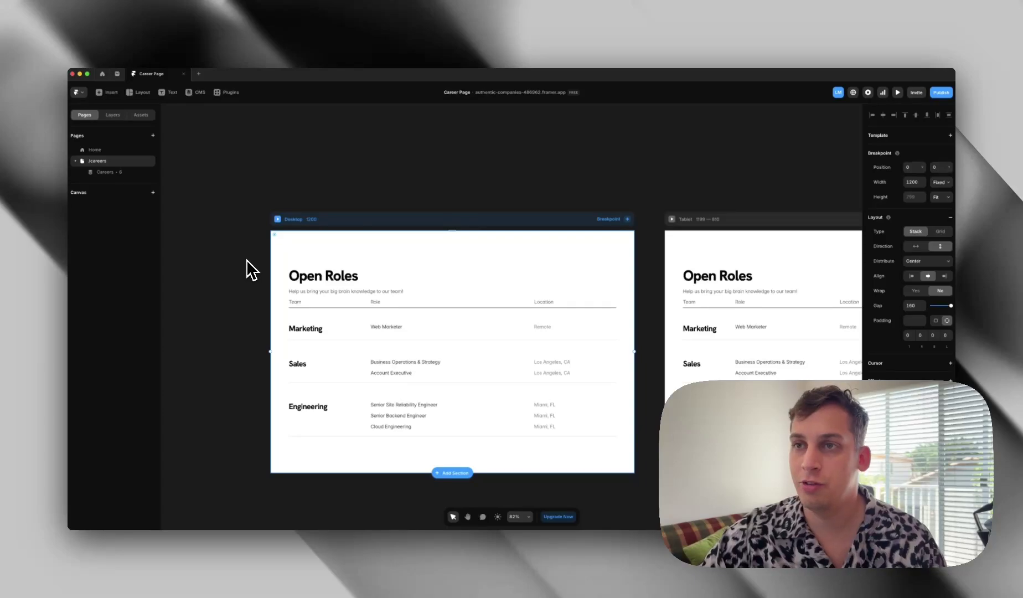
Preview the careers page, open the Senior Site Reliability Engineer role, and examine its title, description, team and benefits
click(276, 220)
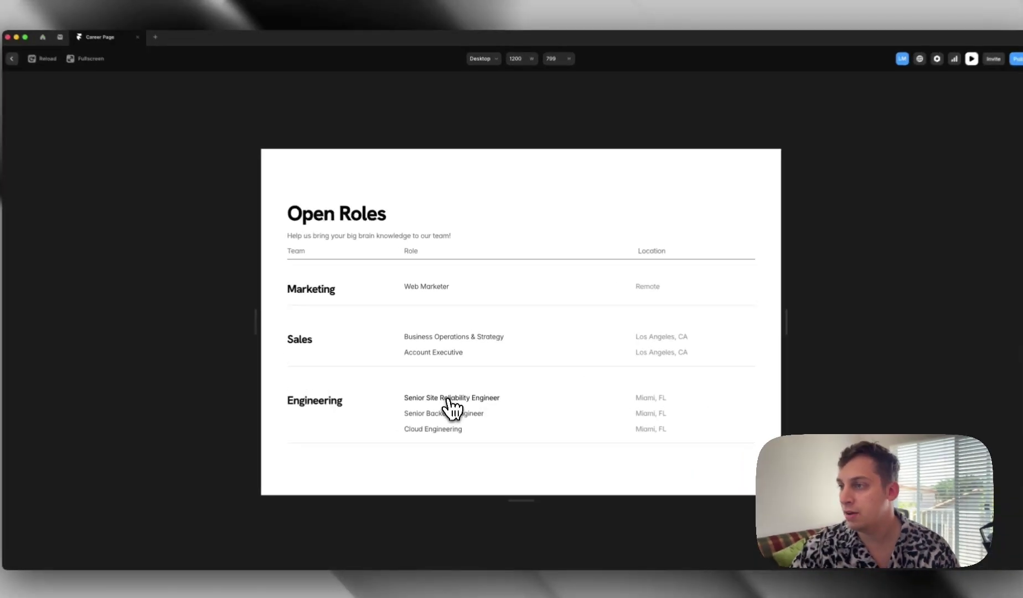
click(448, 399)
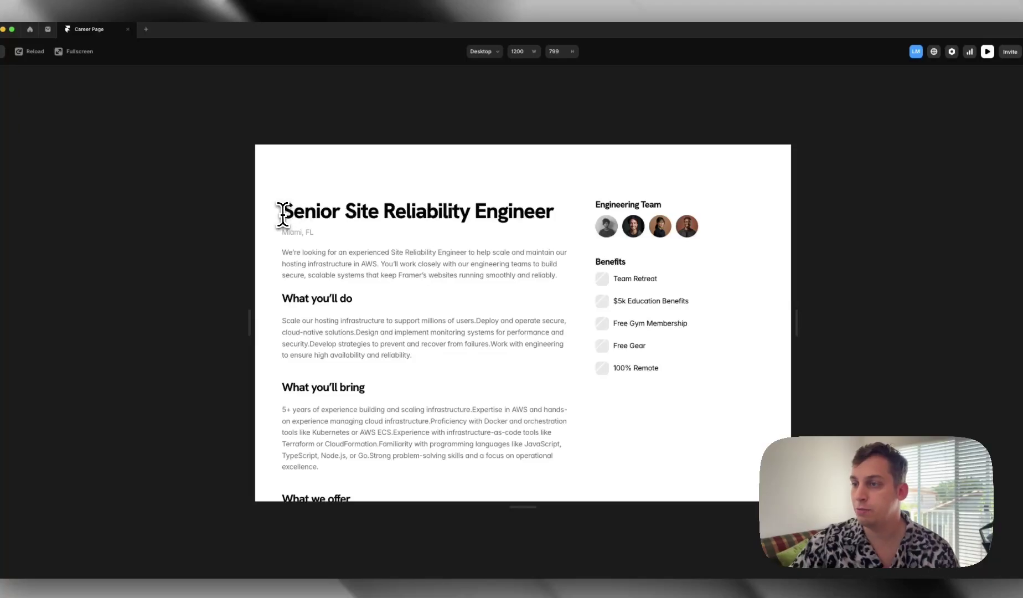
drag(283, 214, 534, 217)
drag(290, 232, 557, 275)
scroll(434, 313, down, 5)
scroll(278, 215, up, 2)
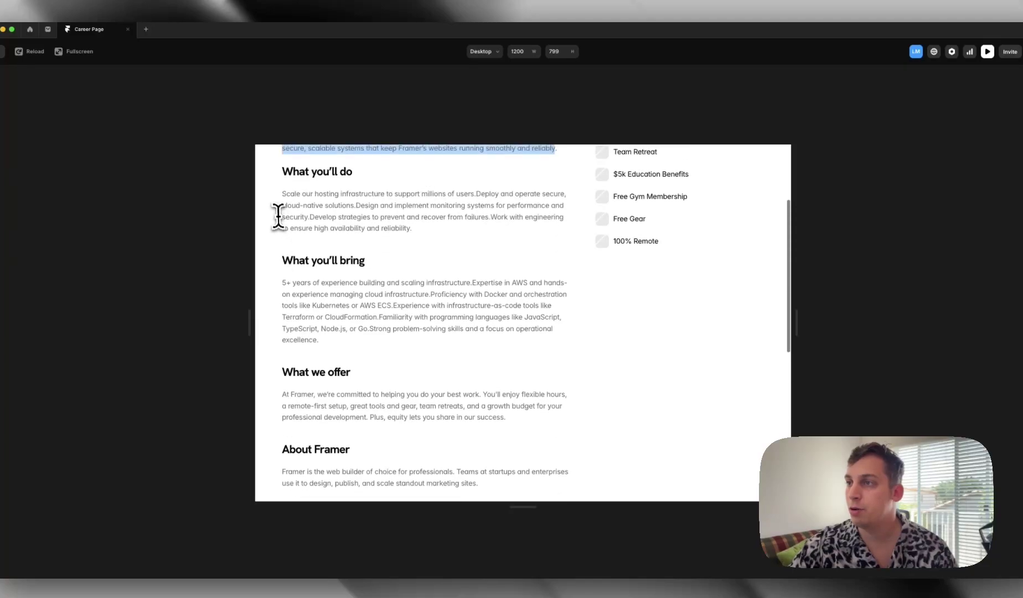
scroll(397, 236, up, 3)
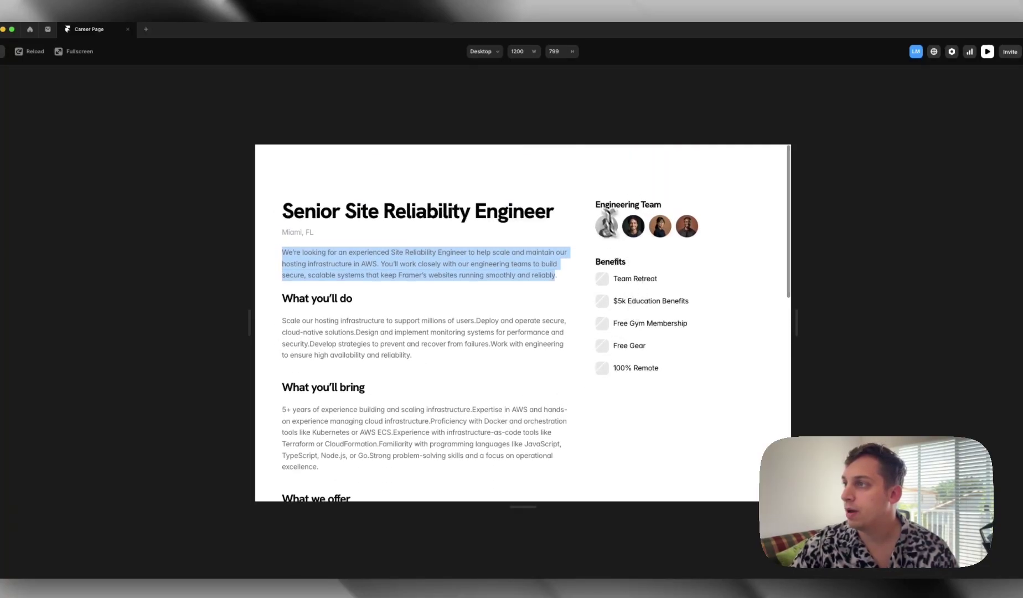
drag(595, 202, 698, 218)
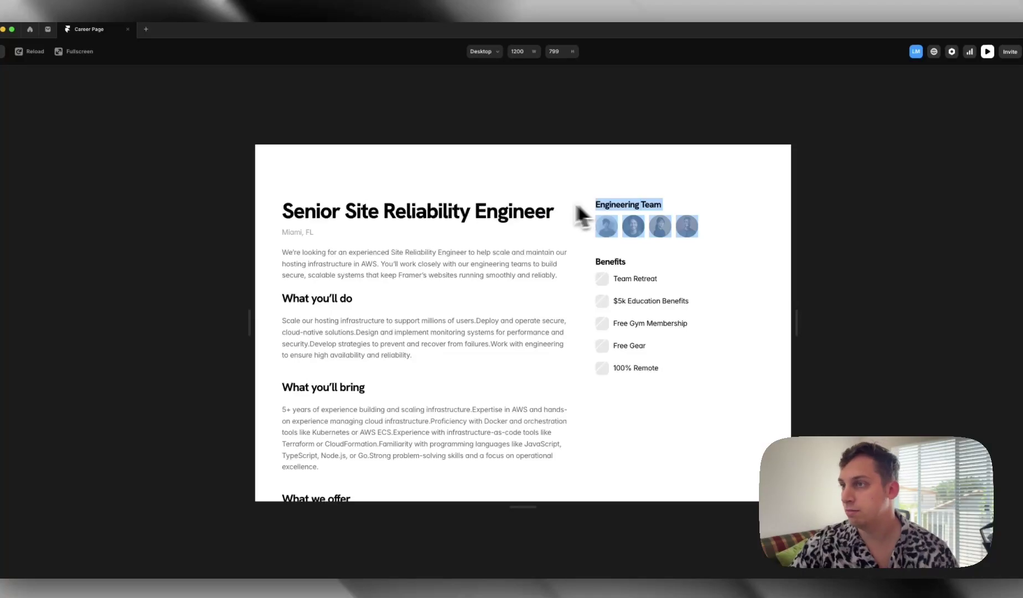
drag(471, 211, 546, 213)
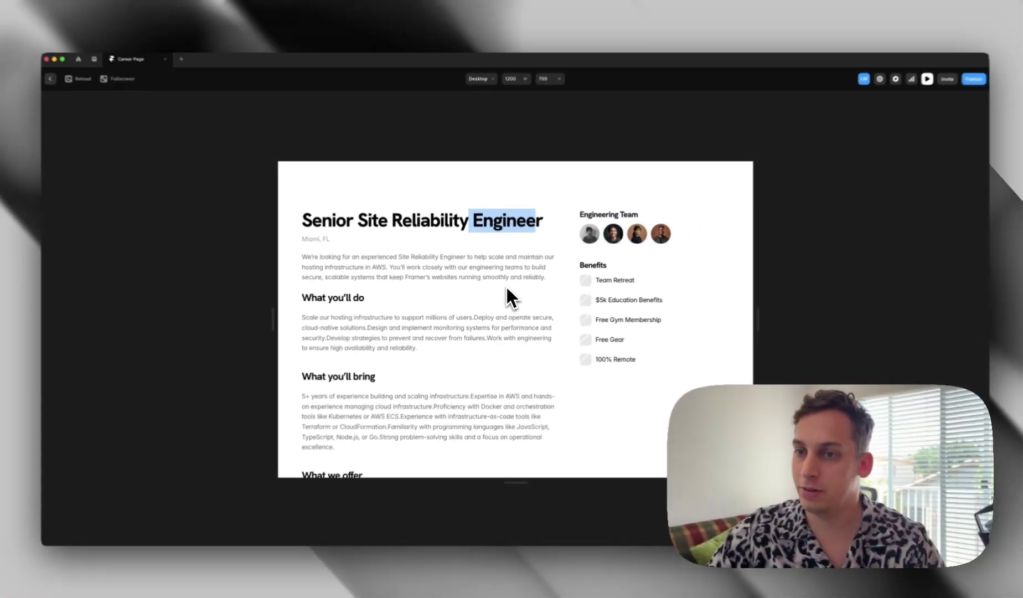
Review the rest of the previewed role page down to the job application form
scroll(499, 301, down, 10)
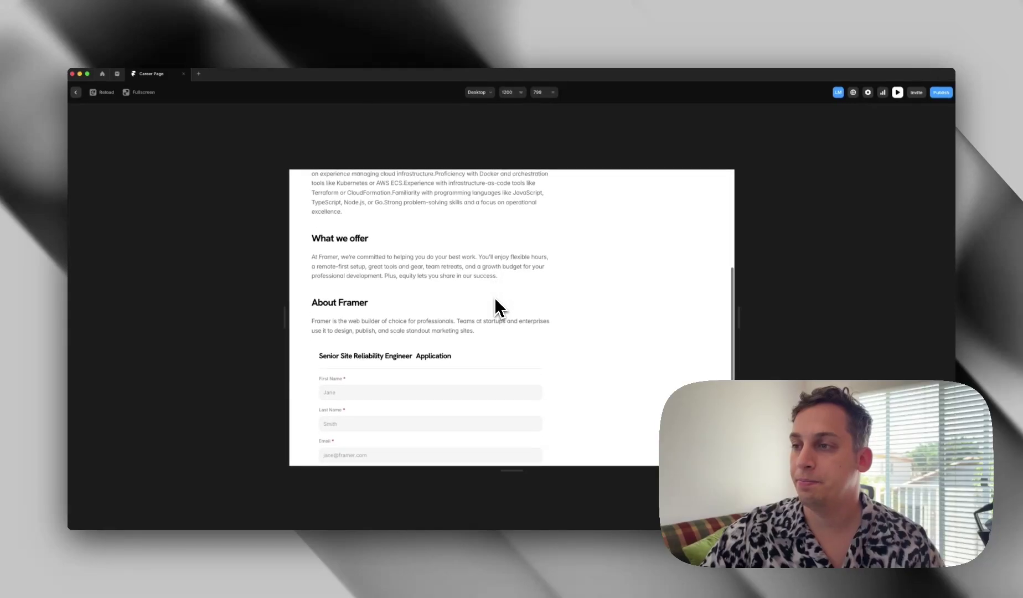
scroll(495, 302, down, 5)
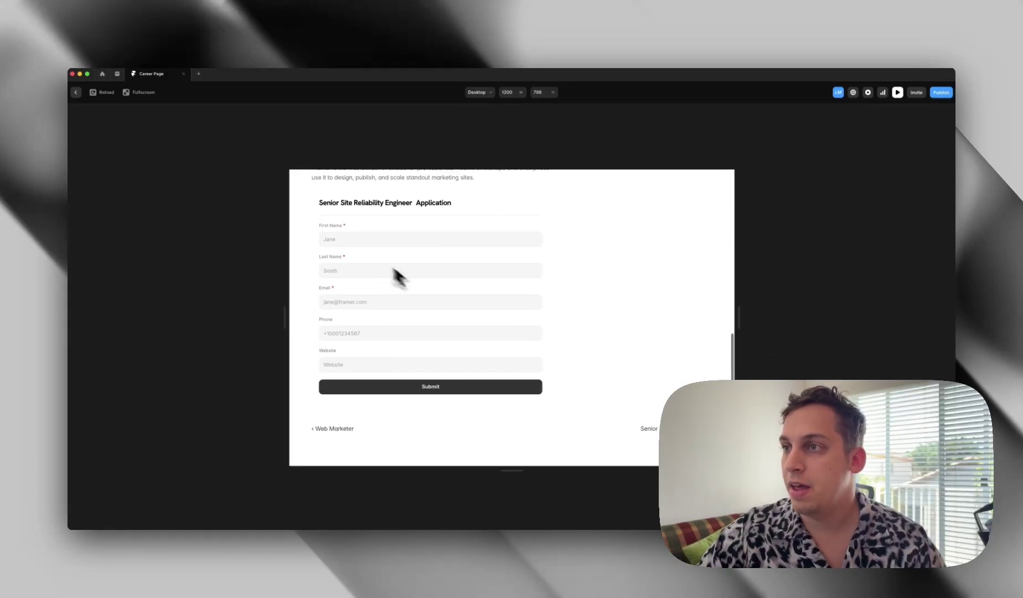
drag(320, 197, 573, 377)
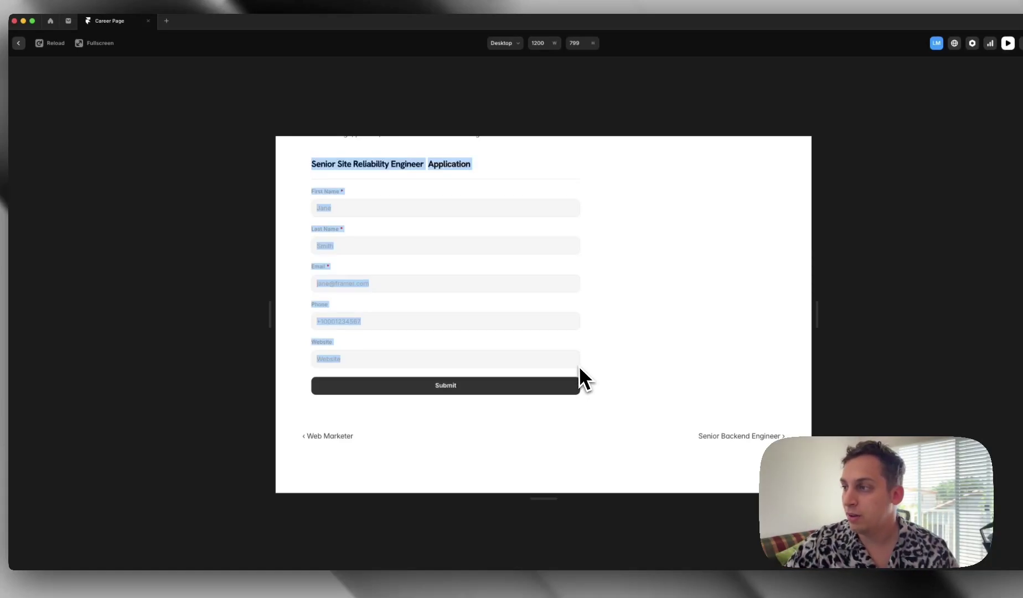
scroll(376, 302, up, 4)
click(309, 333)
scroll(326, 350, down, 1)
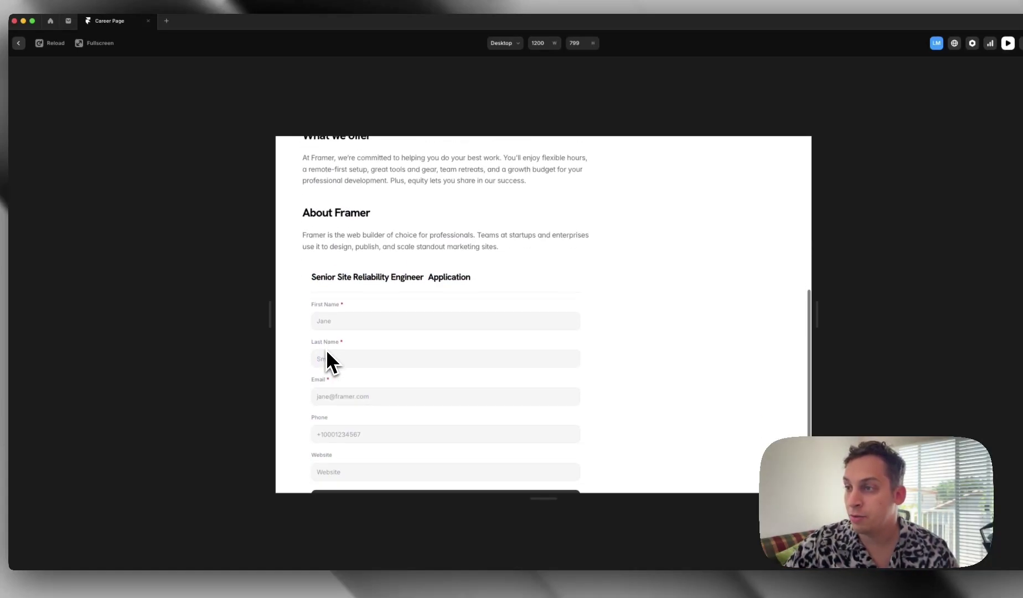
Check the application form's First Name, Last Name, Phone and Website fields, and return from the preview to the canvas
click(326, 321)
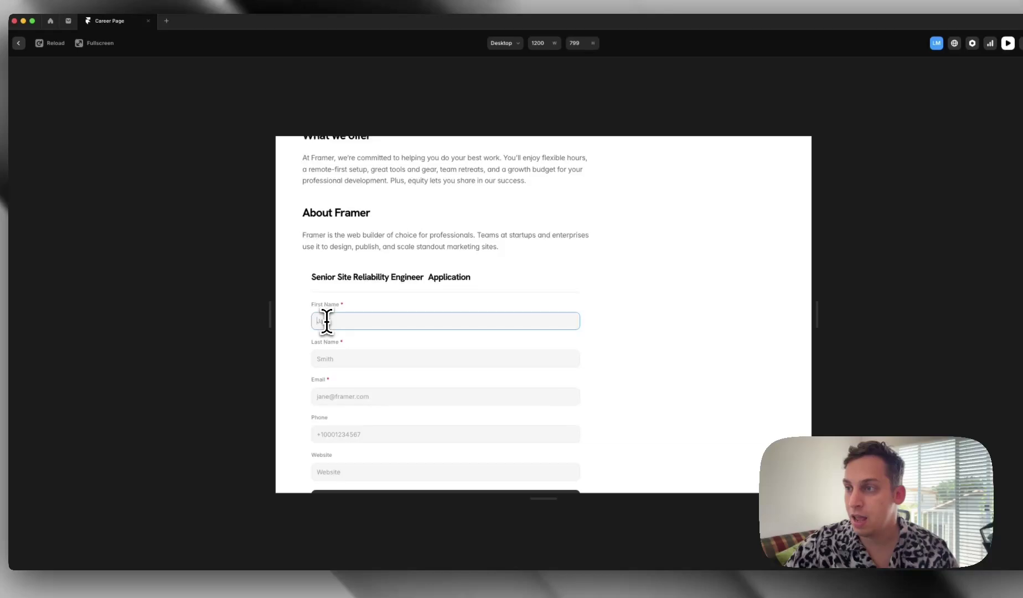
click(327, 355)
click(337, 433)
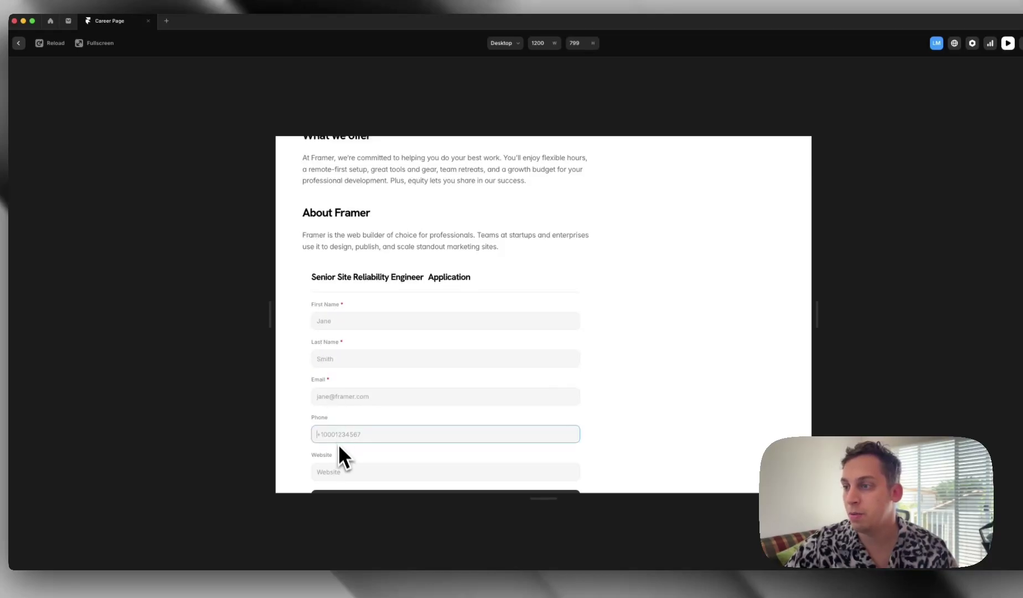
click(339, 472)
scroll(346, 465, down, 1)
scroll(387, 451, down, 1)
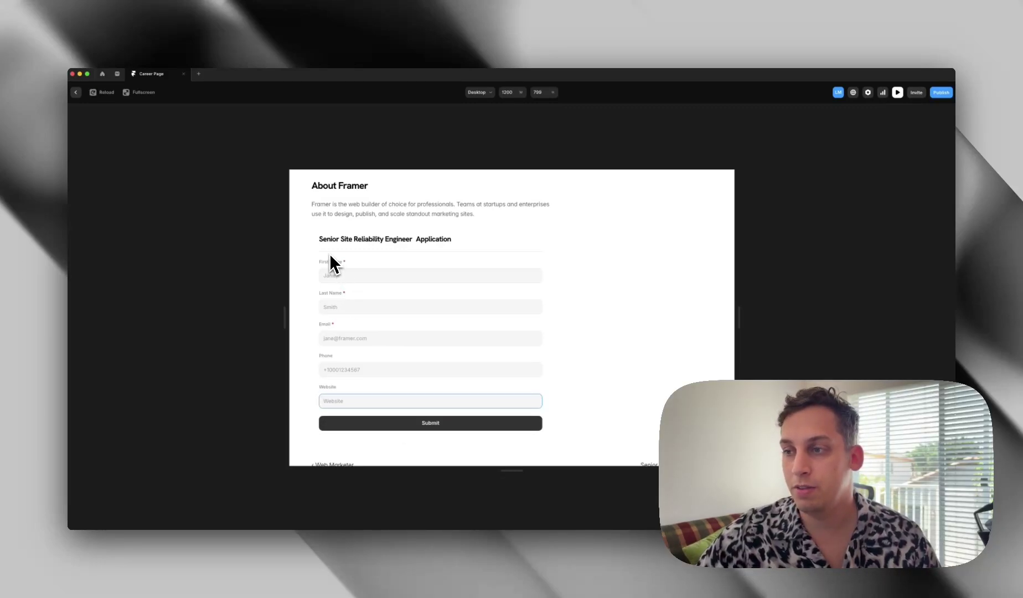
scroll(371, 294, down, 1)
scroll(372, 297, down, 1)
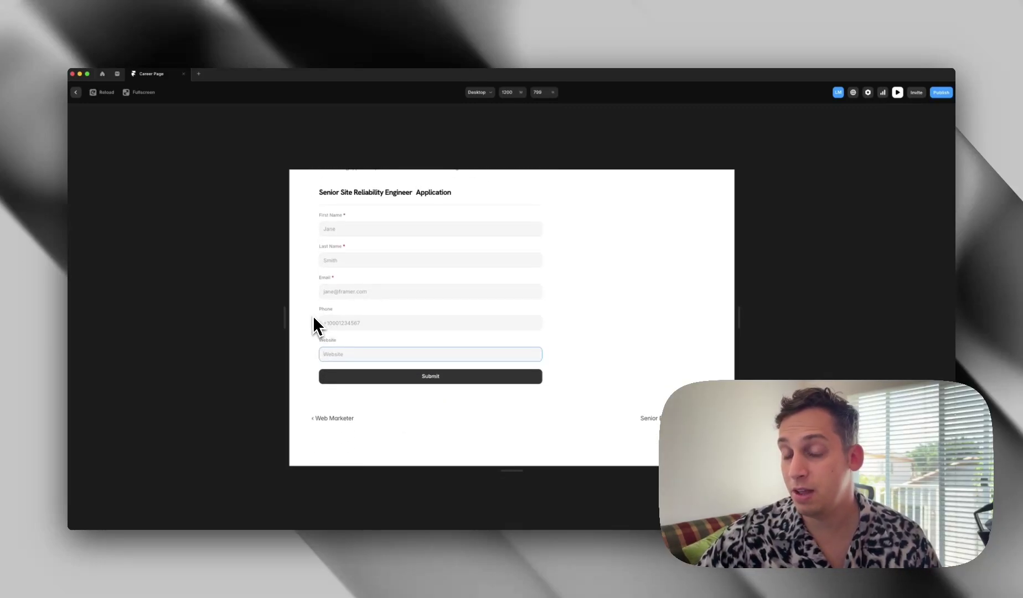
scroll(301, 316, up, 10)
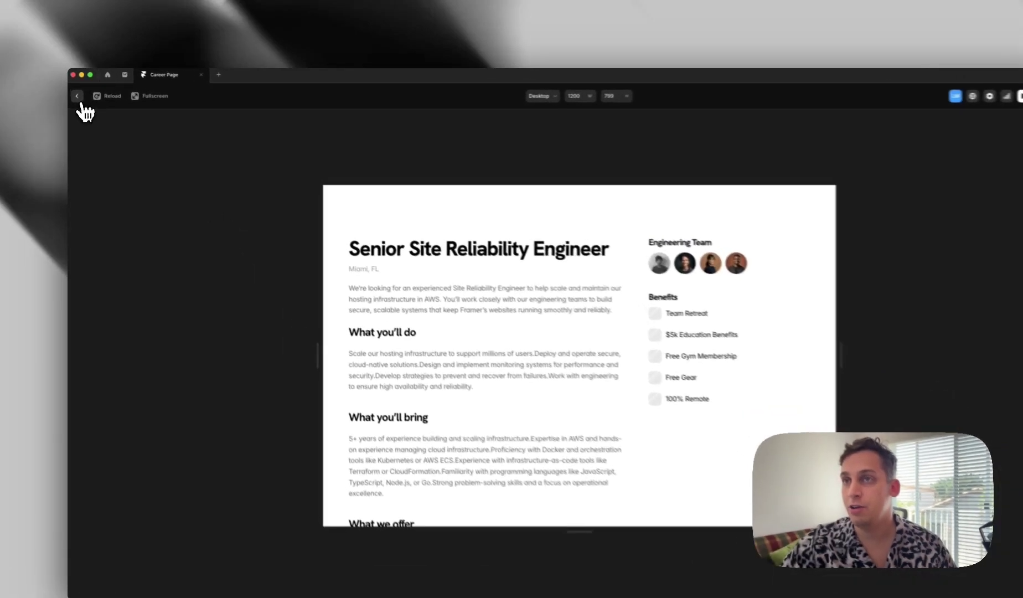
click(75, 92)
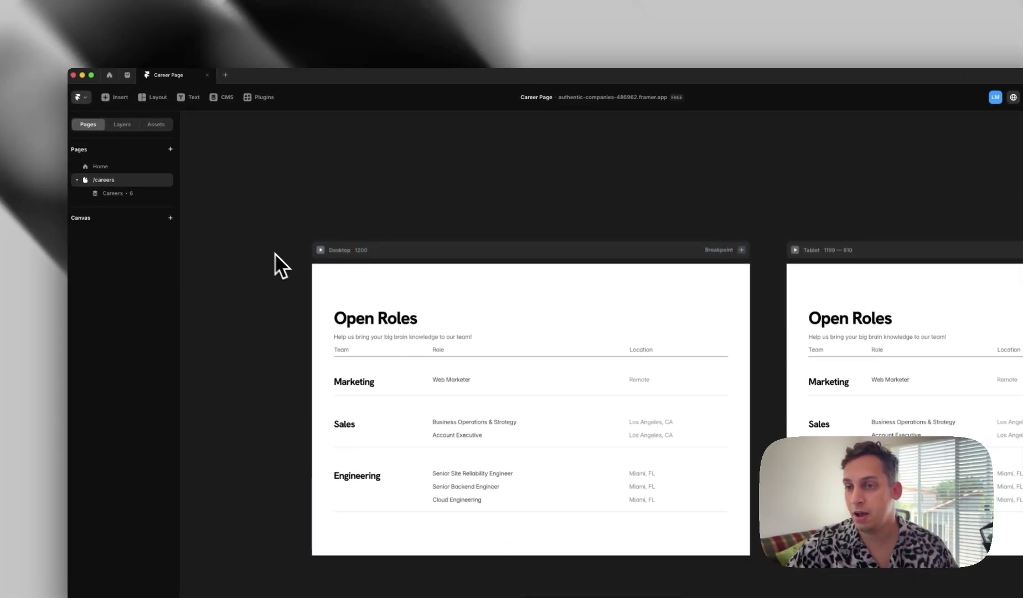
Switch to the browser and examine how Webflow's Open roles page groups jobs by team, role and location
key(super+Tab)
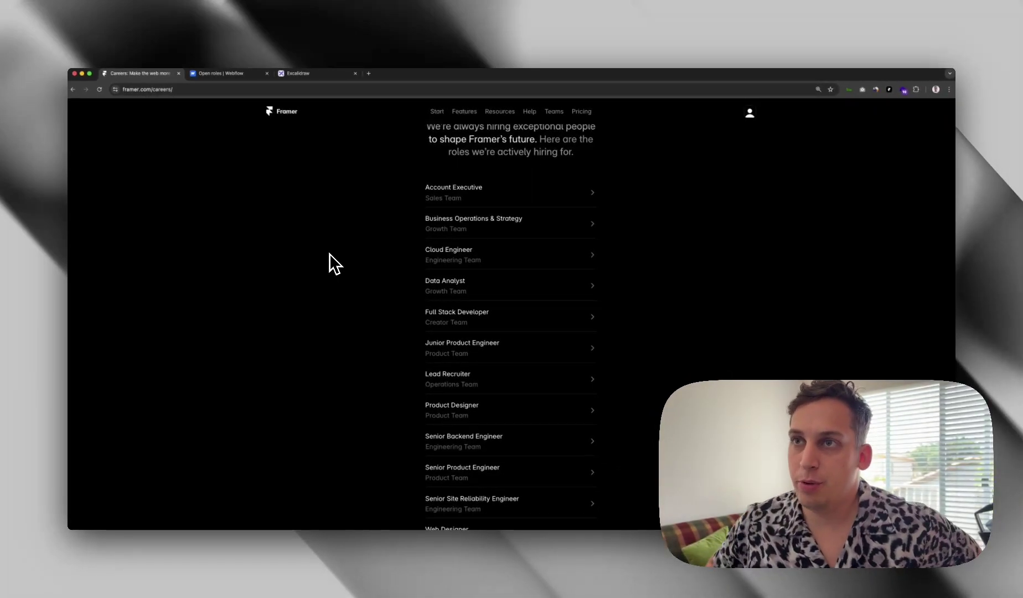
click(221, 73)
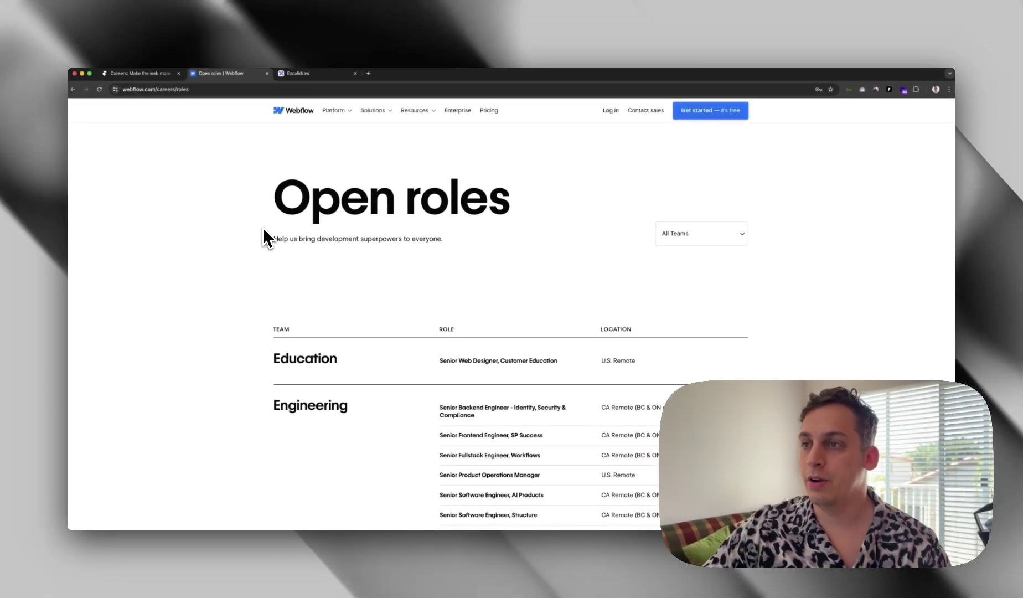
scroll(293, 337, down, 3)
scroll(288, 330, down, 4)
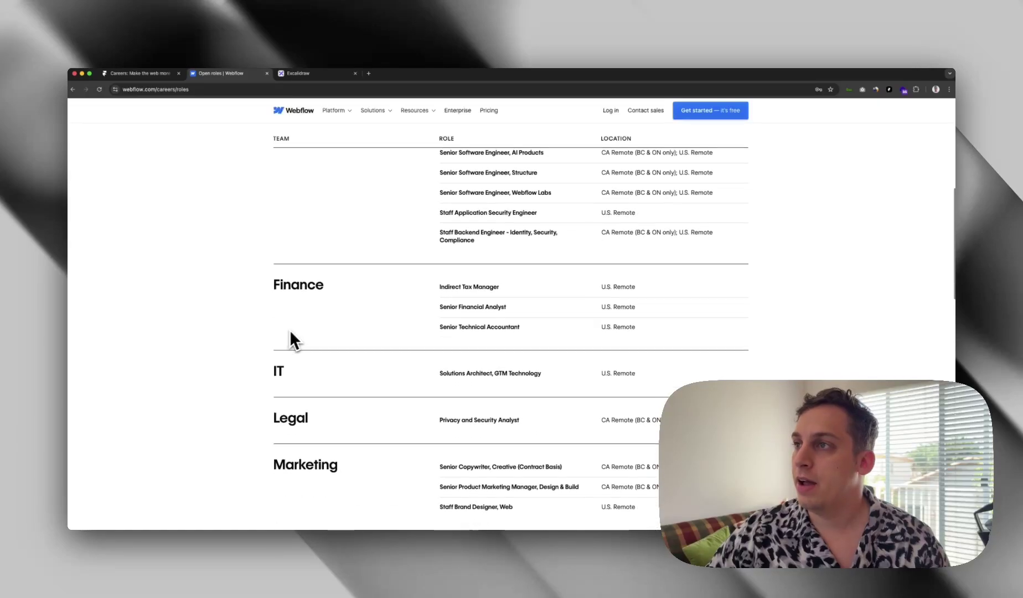
scroll(443, 261, down, 3)
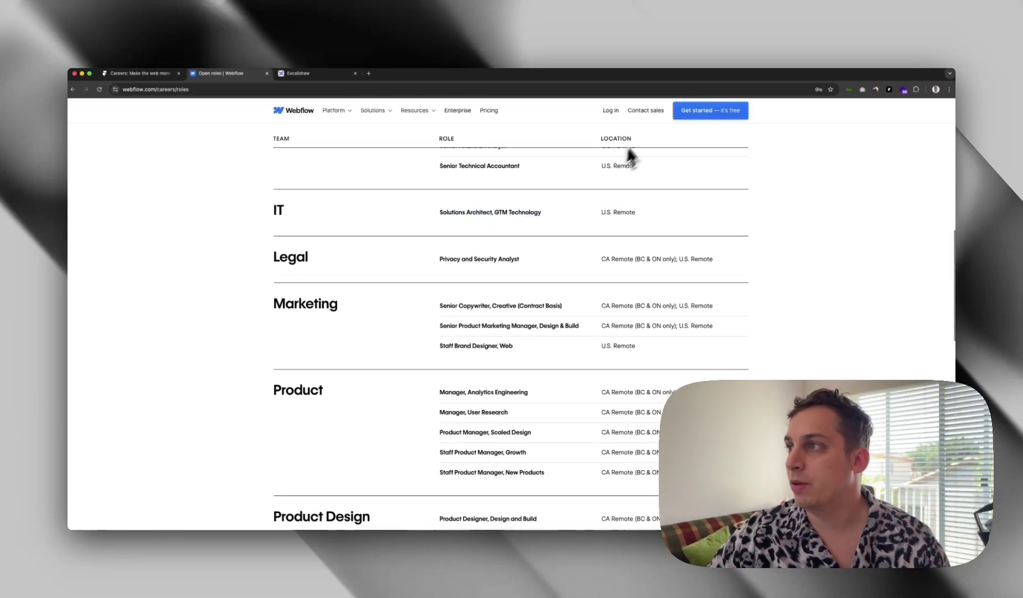
scroll(465, 224, up, 10)
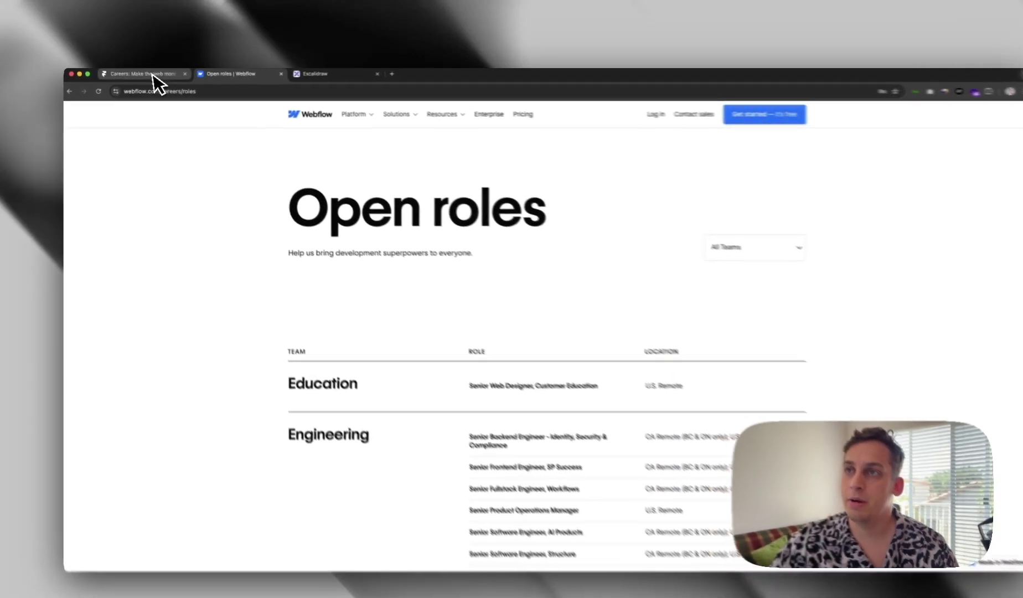
Open the Senior Product Engineer role on Framer's careers page and examine its title, introduction and team section
click(152, 80)
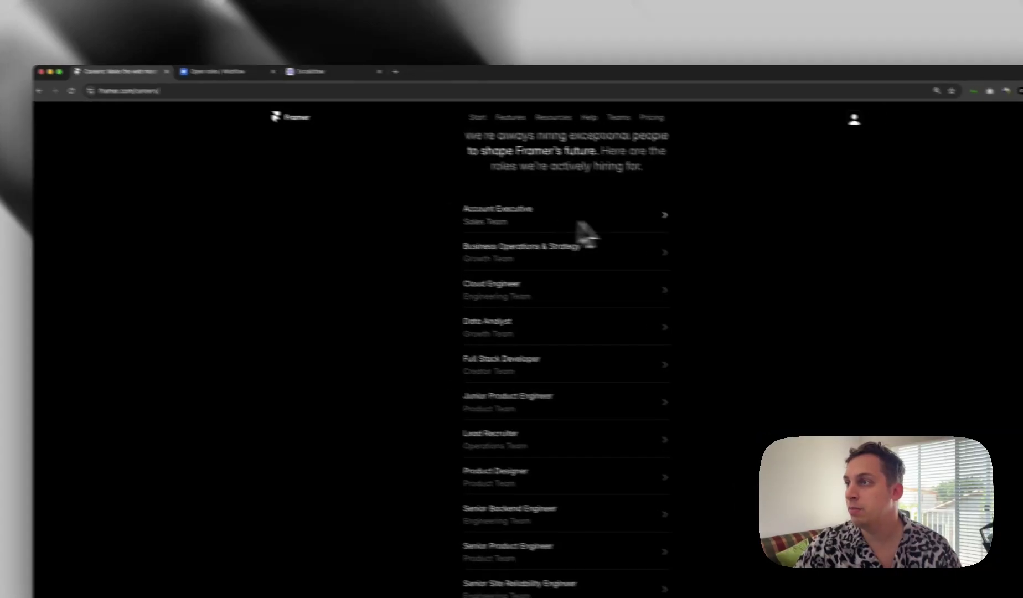
scroll(520, 249, down, 2)
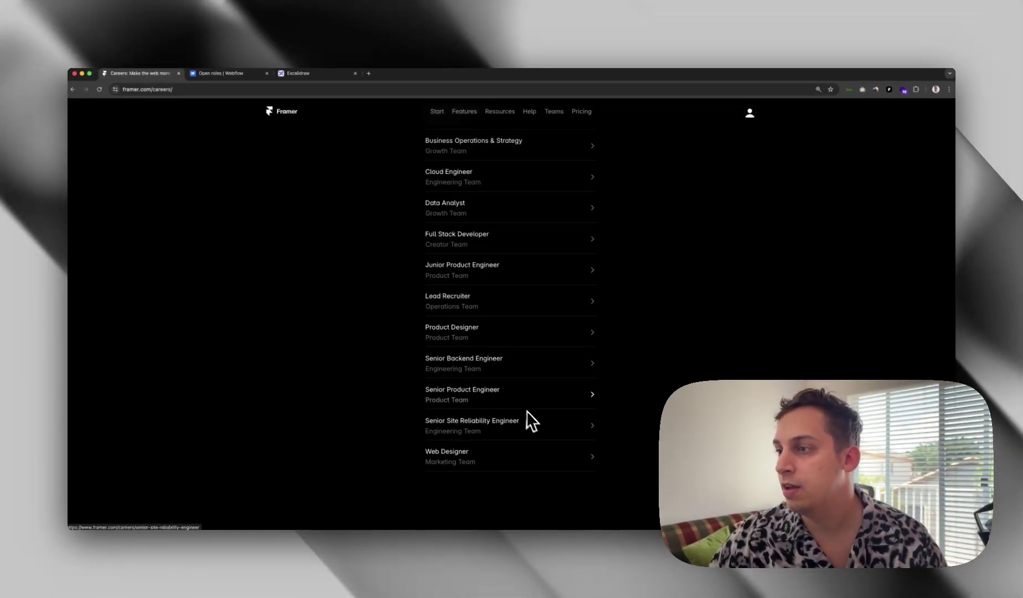
click(504, 393)
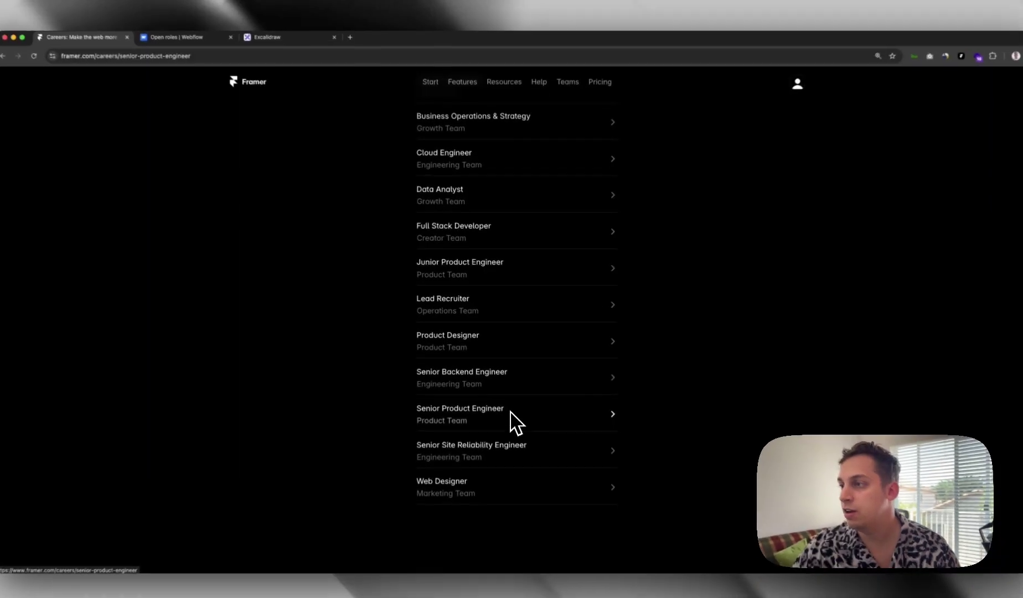
scroll(470, 398, down, 5)
scroll(450, 390, up, 5)
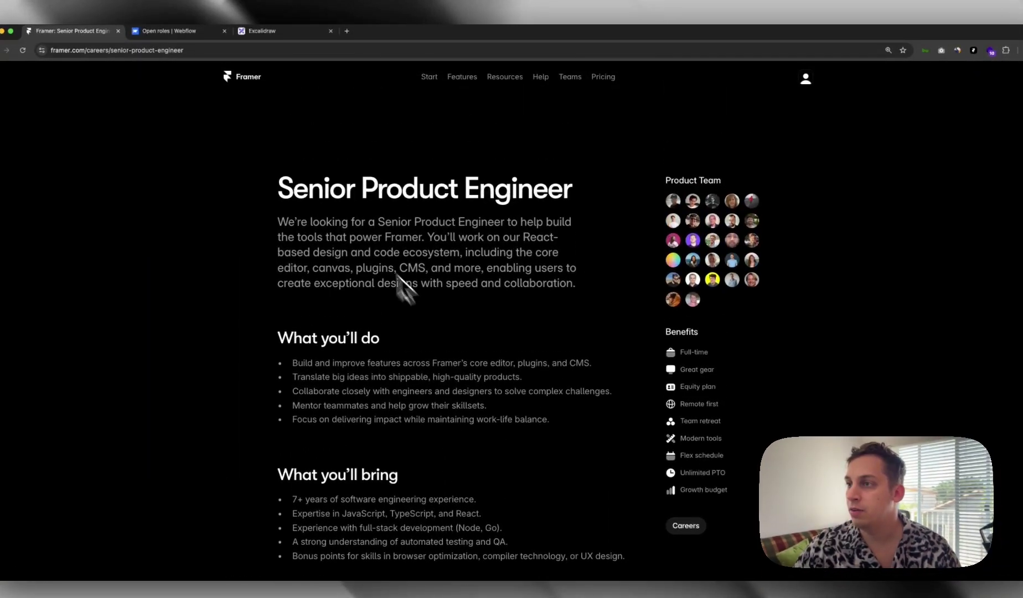
drag(278, 193, 570, 205)
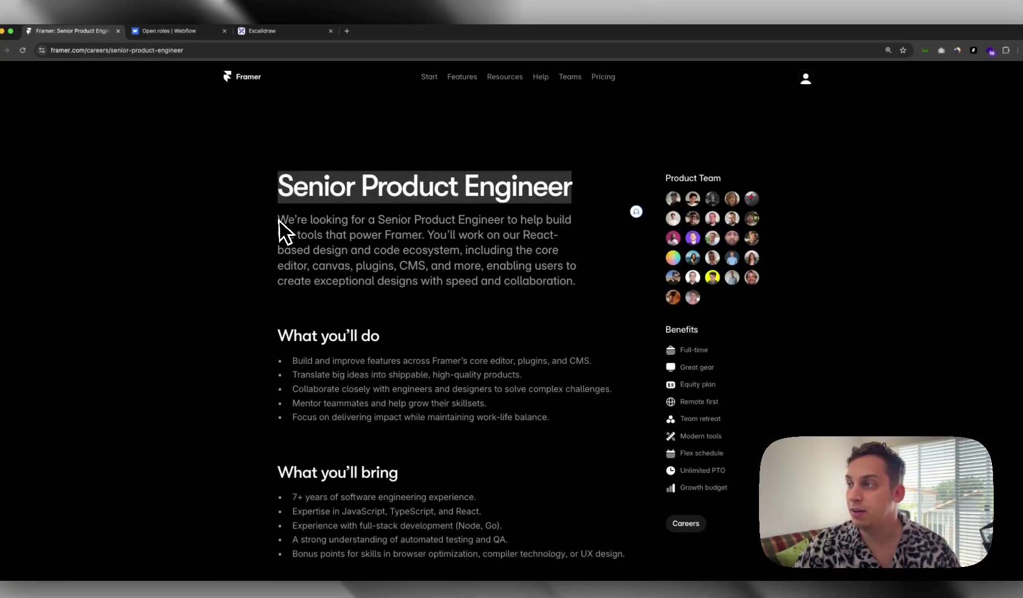
drag(278, 222, 580, 317)
drag(666, 177, 706, 178)
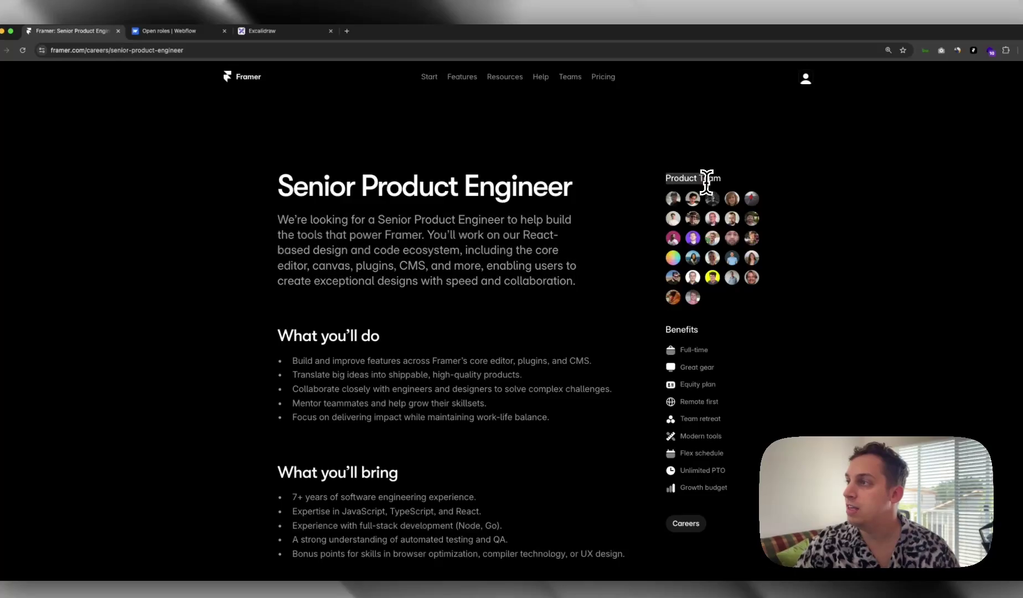
click(650, 282)
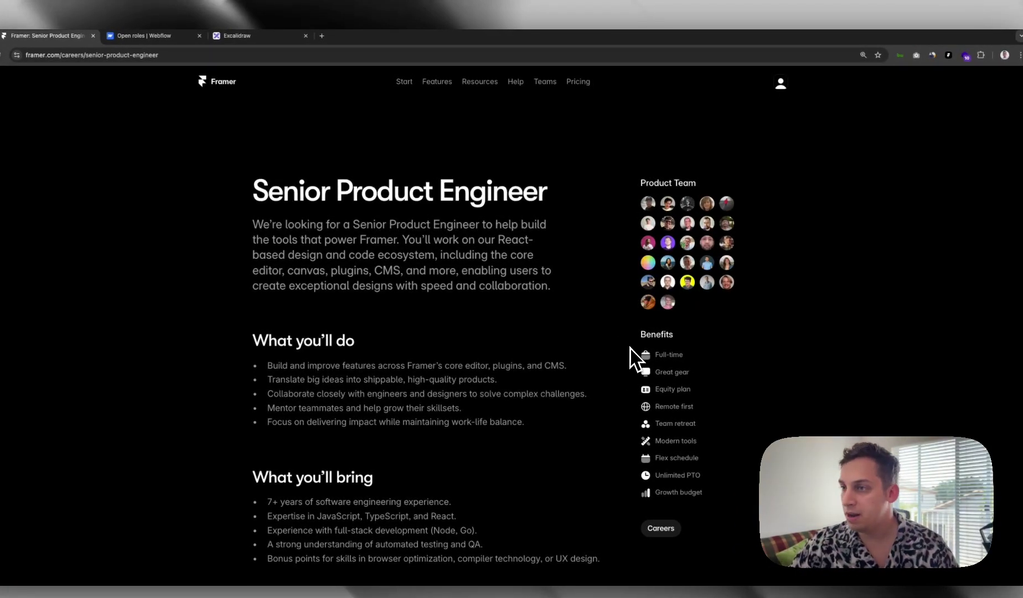
Examine the remaining sections of Framer's Senior Product Engineer page, from the benefits down to the apply link
scroll(384, 367, down, 8)
scroll(409, 332, up, 6)
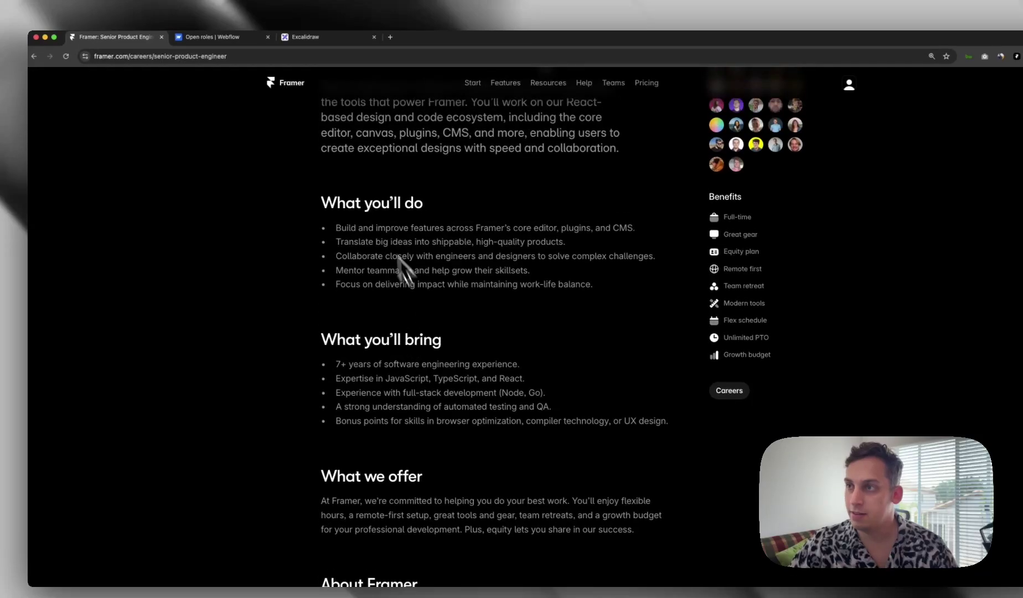
scroll(426, 382, down, 5)
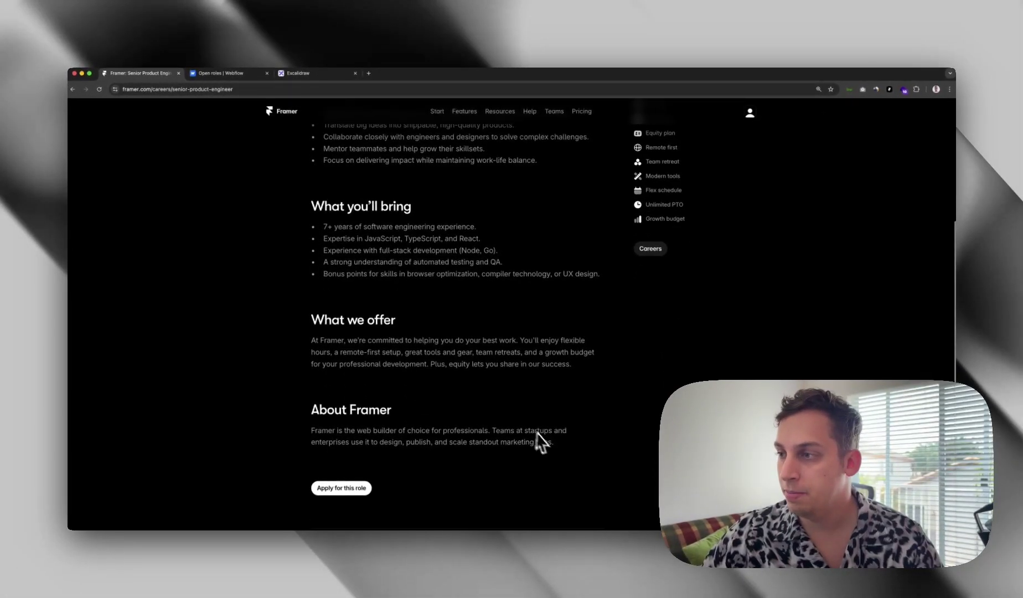
scroll(399, 387, up, 2)
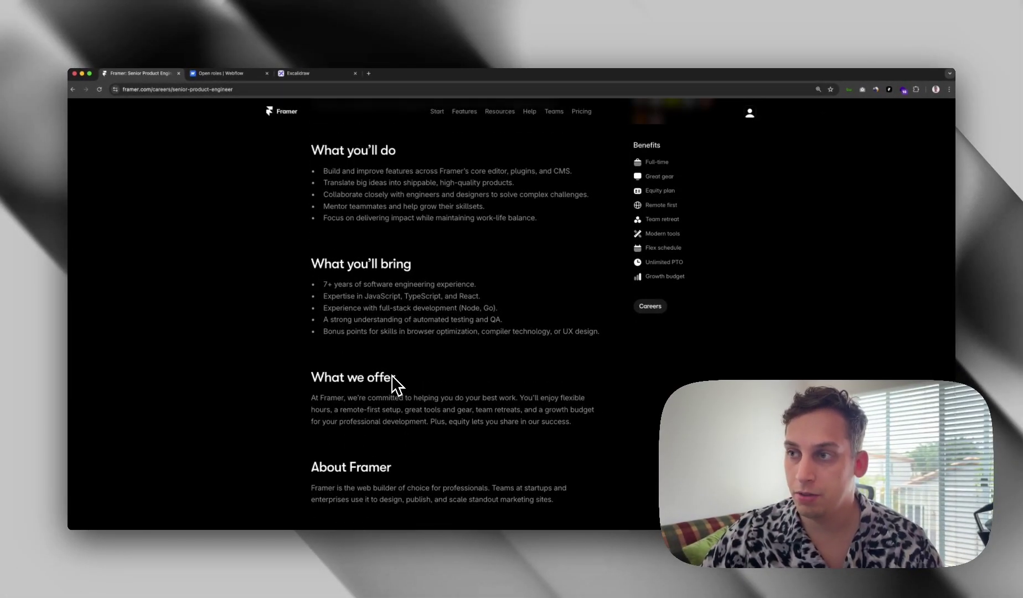
scroll(393, 376, up, 1)
scroll(388, 368, up, 3)
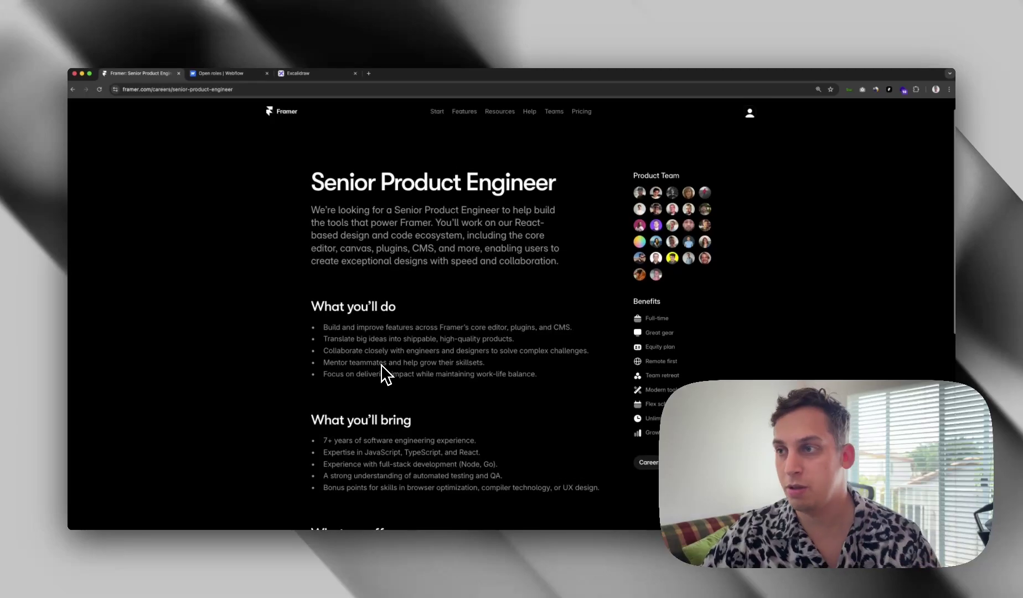
scroll(369, 361, down, 10)
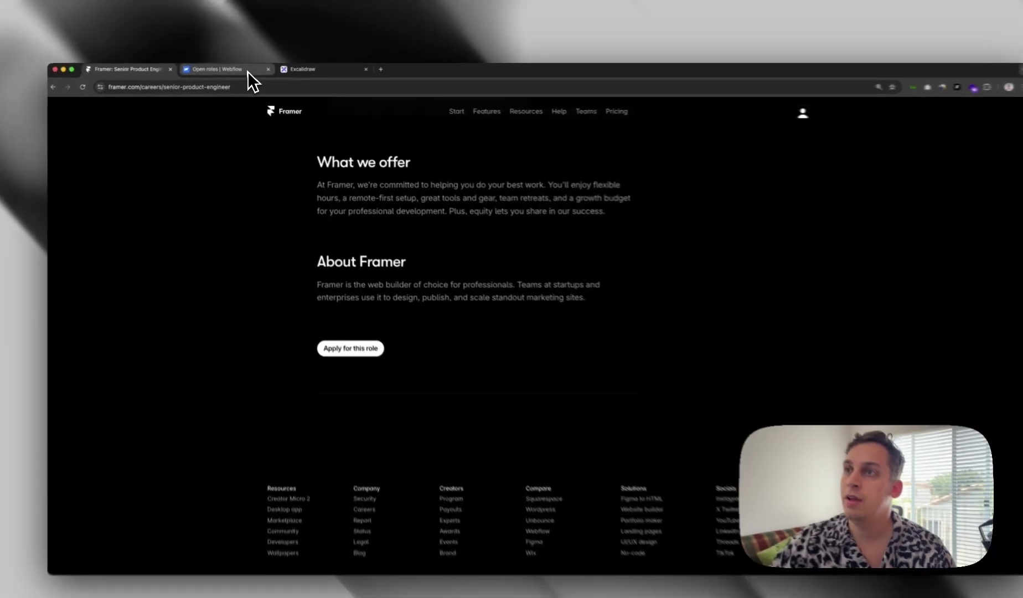
Open the Senior Backend Engineer - Identity, Security & Compliance role from Webflow's Open roles page and review its job posting
click(244, 73)
scroll(376, 365, down, 3)
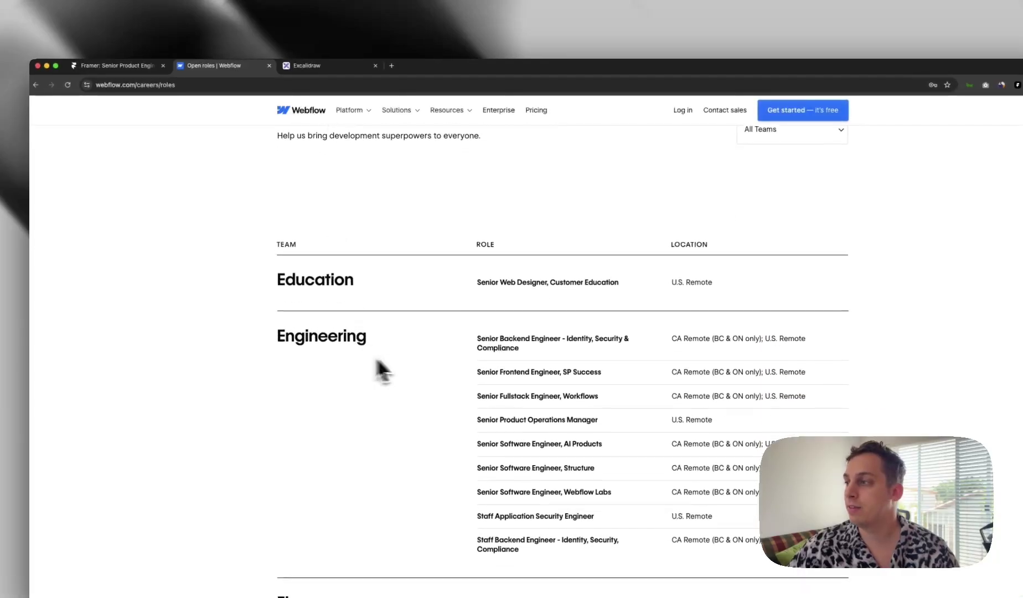
click(537, 330)
scroll(433, 338, down, 20)
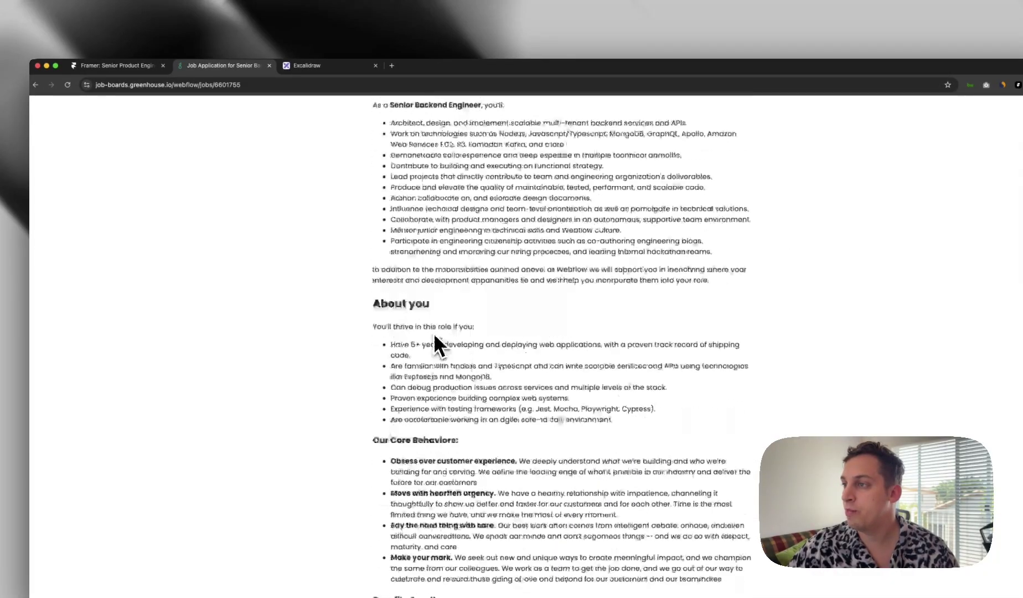
Examine the rest of Webflow's Senior Backend Engineer posting down to its Apply for this job form
scroll(470, 348, down, 6)
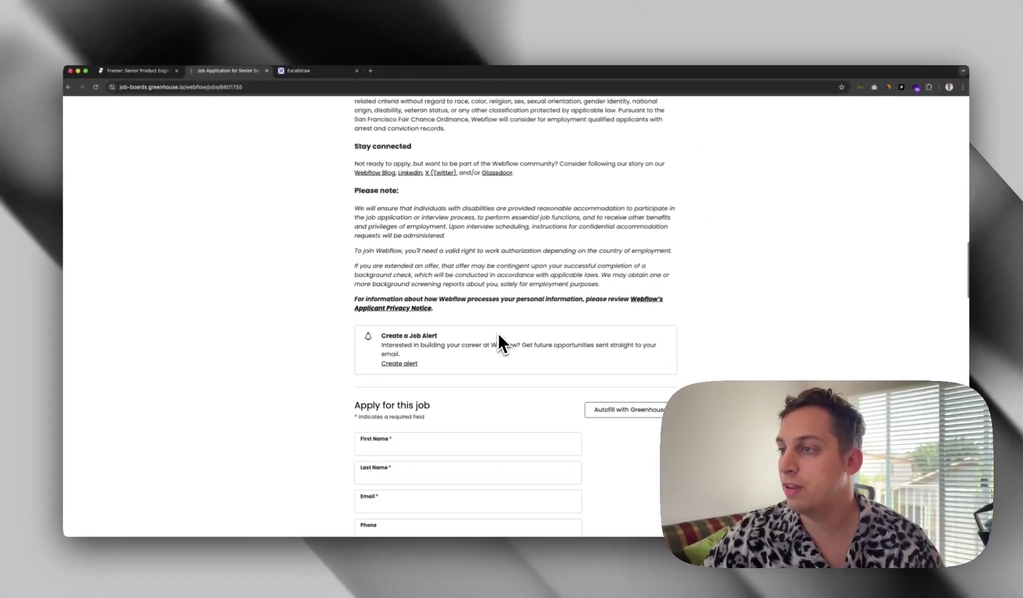
scroll(485, 382, down, 2)
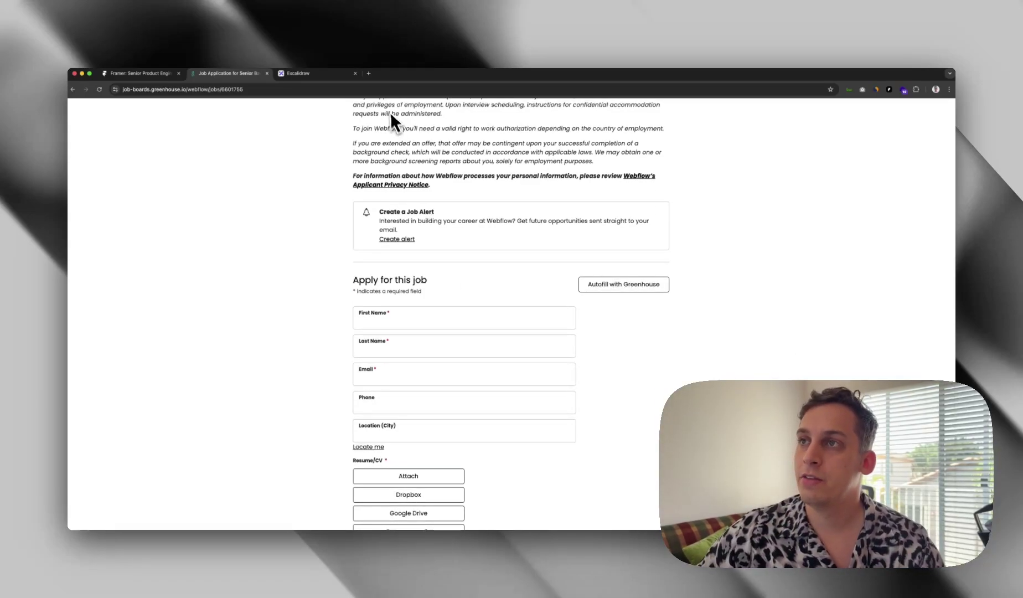
Switch to the Excalidraw diagram and examine how the Careers Page, Job Page and Job Applications connect
click(318, 73)
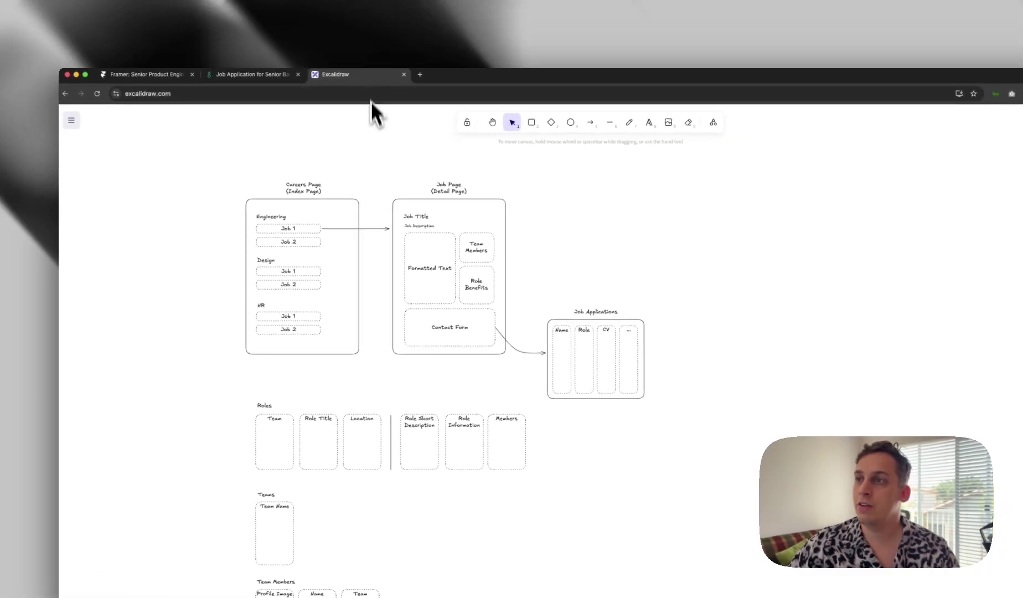
scroll(354, 172, left, 3)
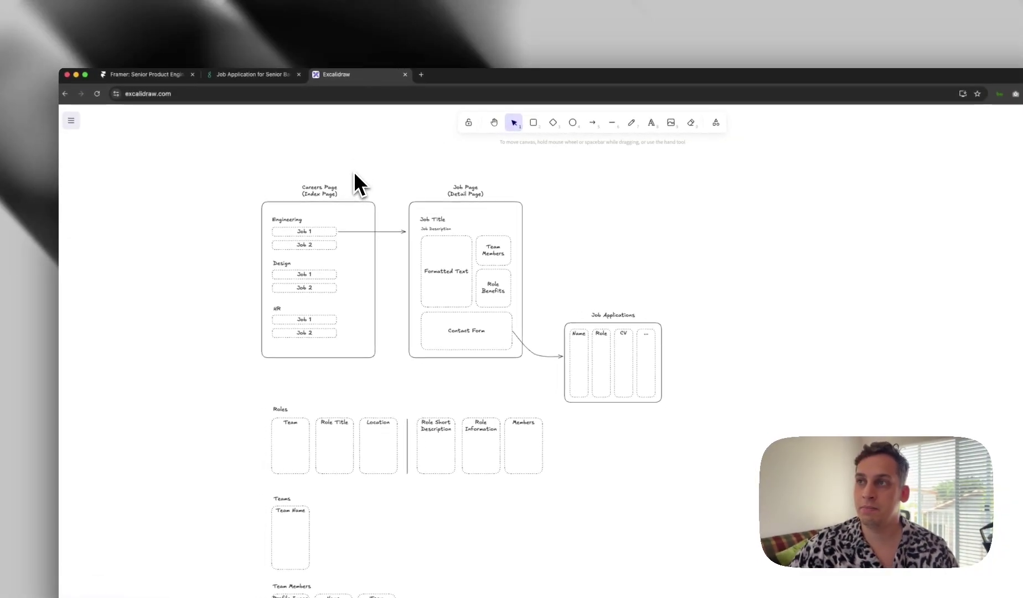
scroll(344, 178, down, 5)
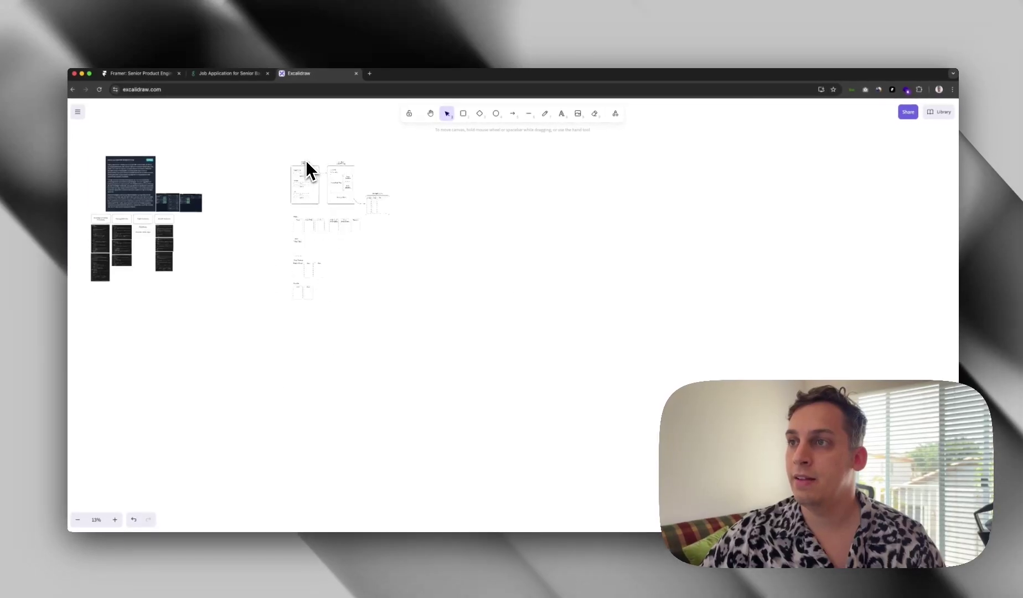
scroll(343, 177, up, 5)
scroll(304, 159, down, 4)
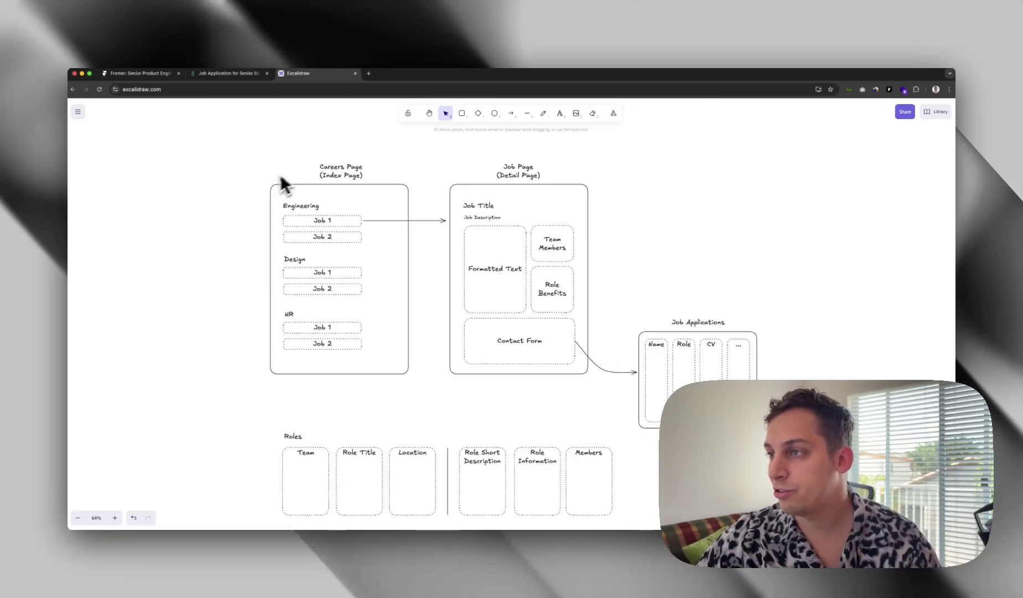
Examine the fields planned for the Roles, Teams, Team Members and Benefits collections in the diagram
scroll(418, 175, down, 2)
scroll(417, 173, down, 10)
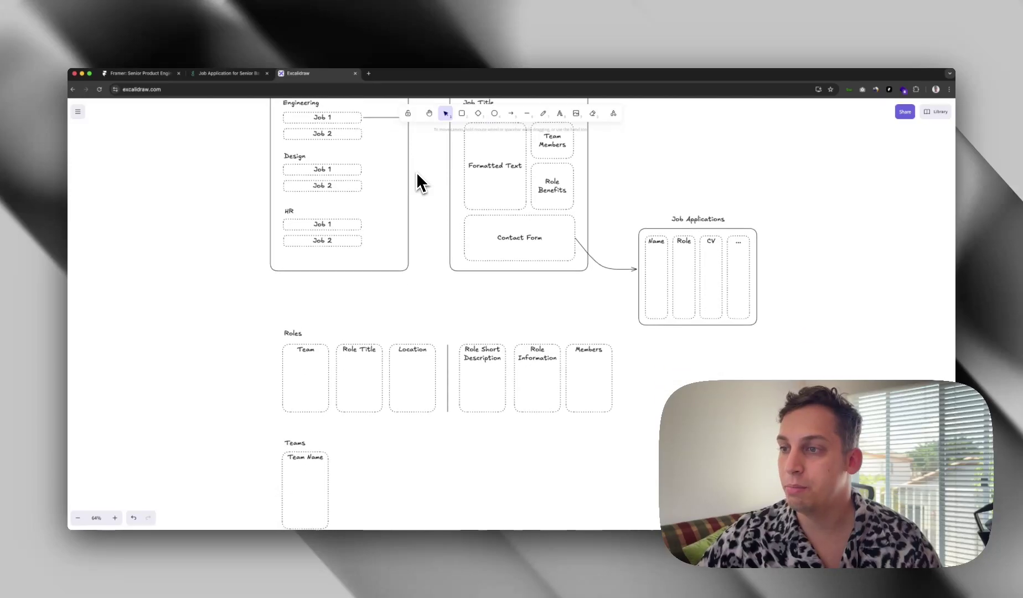
scroll(387, 175, right, 1)
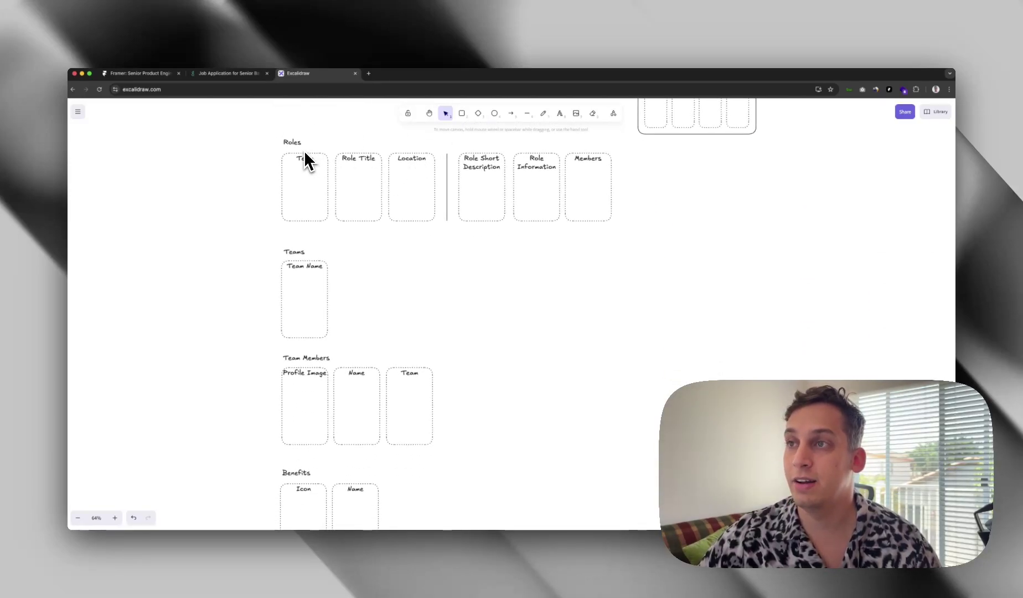
scroll(284, 141, up, 1)
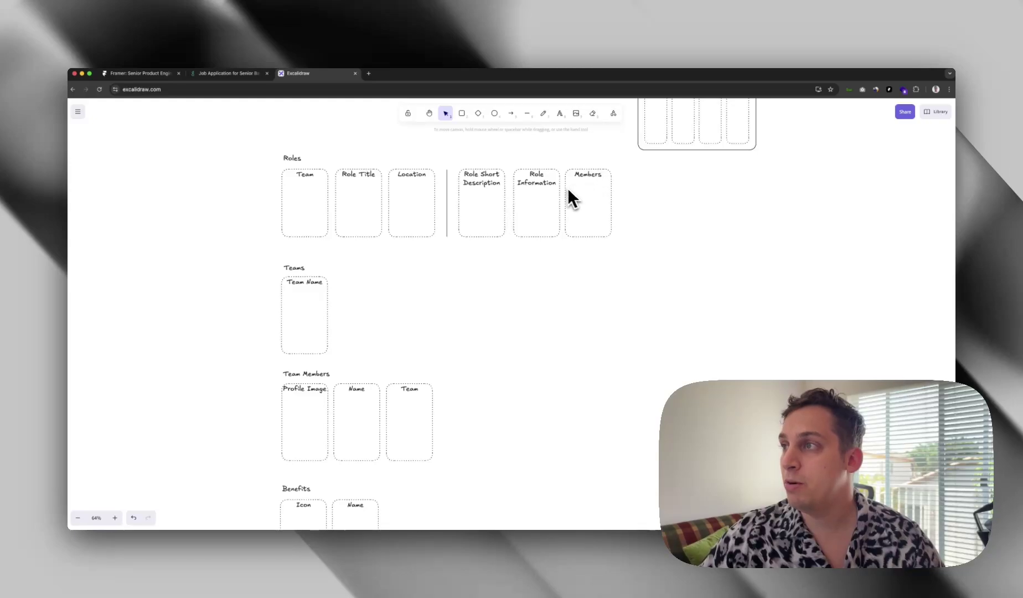
Compare the Job Page wireframe's sections with the Roles, Teams and Team Members collections planned below it
scroll(568, 189, up, 5)
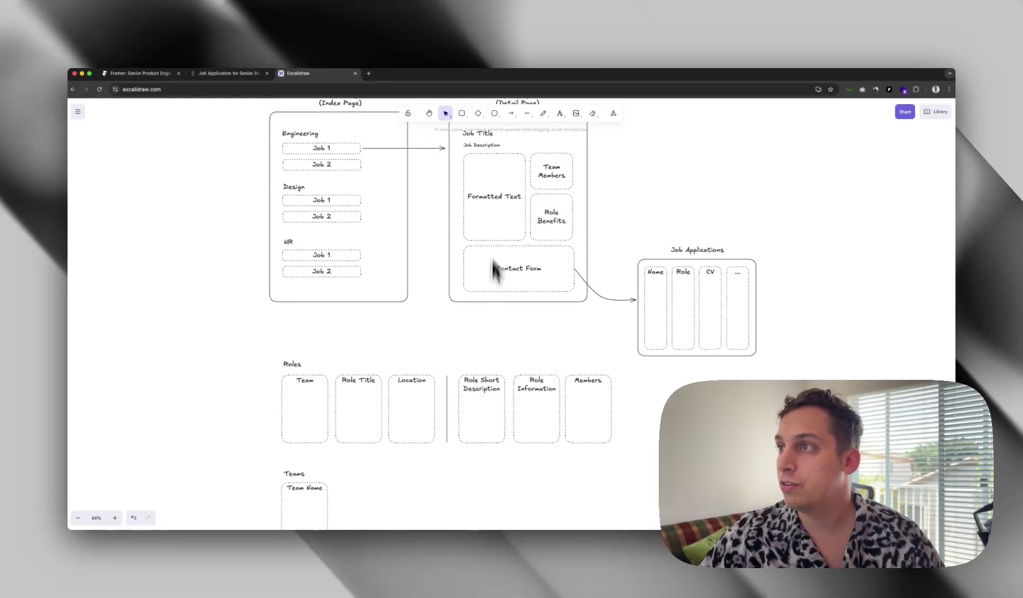
scroll(500, 209, up, 1)
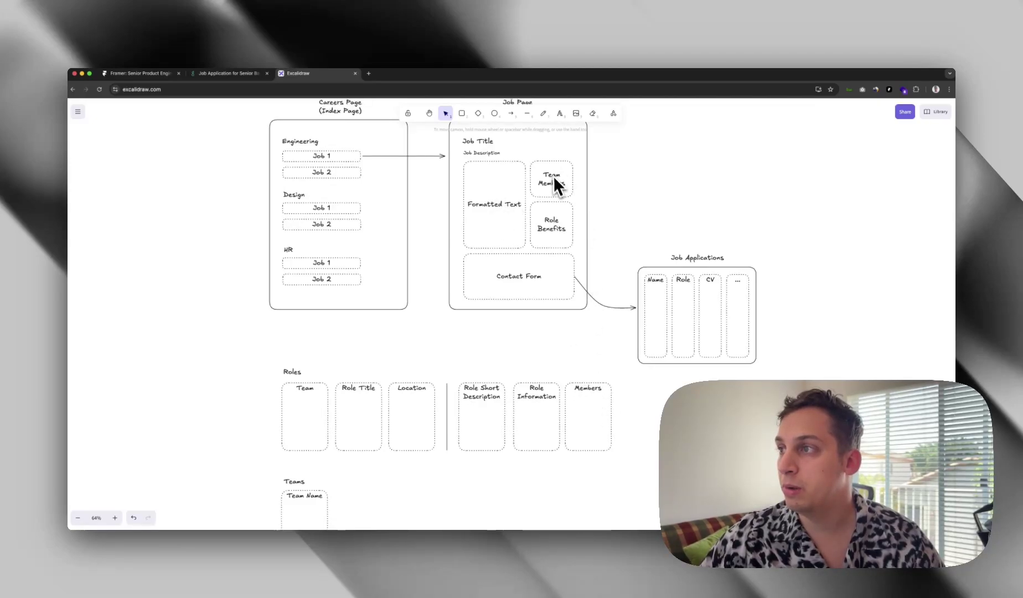
scroll(514, 255, down, 3)
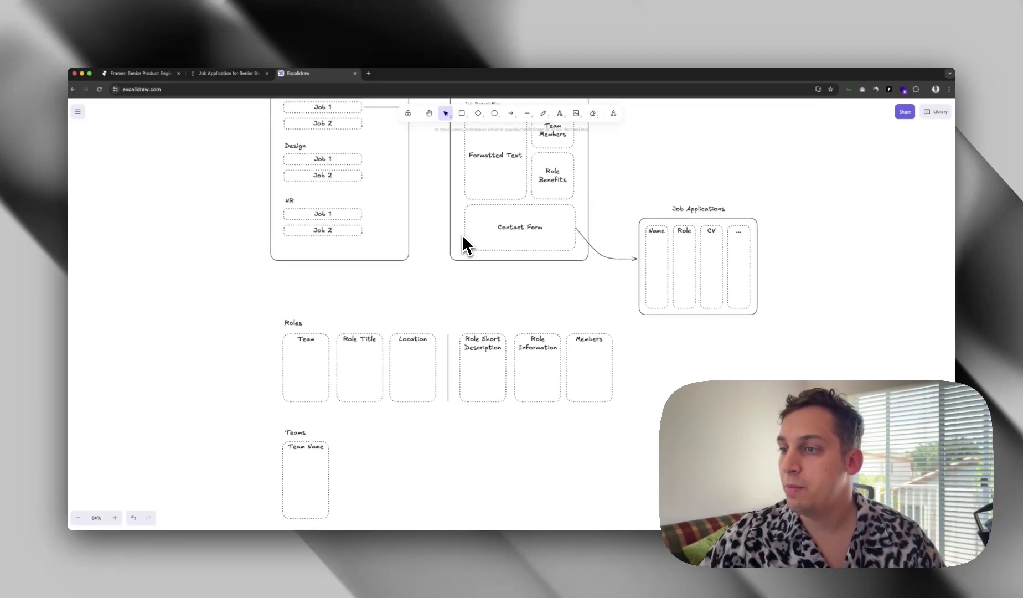
scroll(462, 238, down, 7)
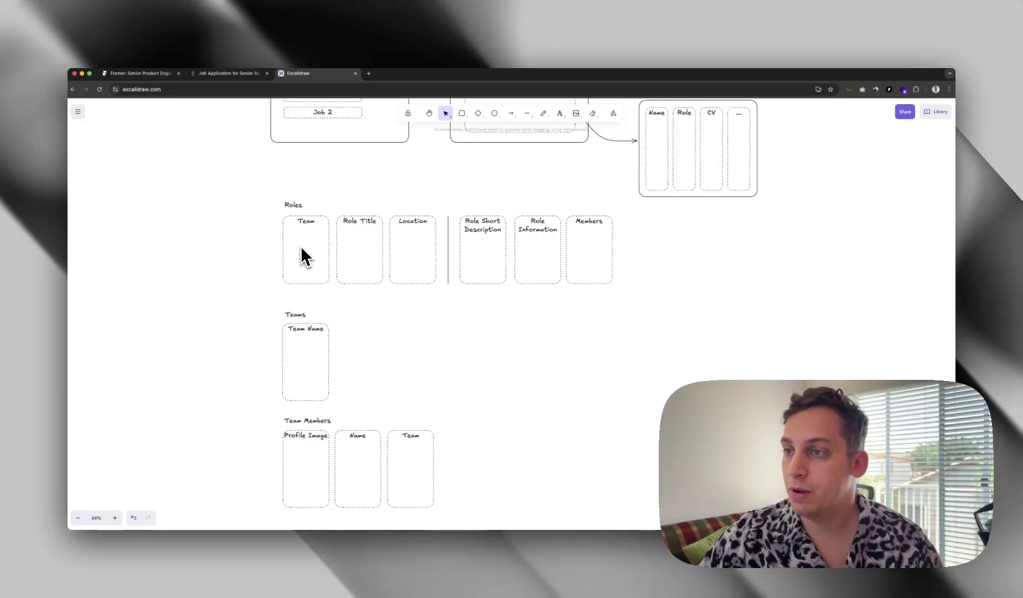
scroll(307, 257, down, 3)
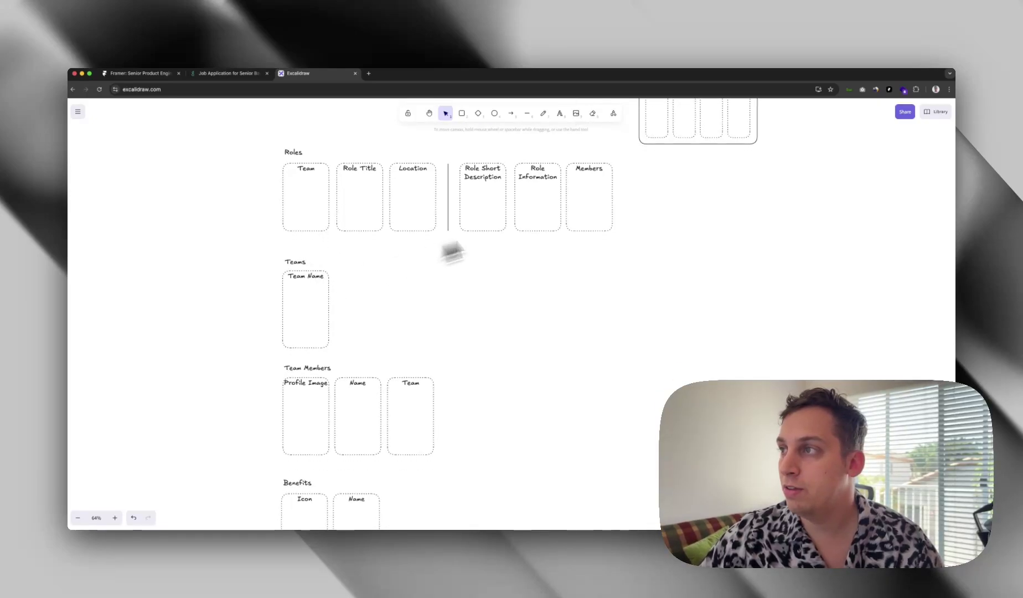
scroll(321, 277, down, 3)
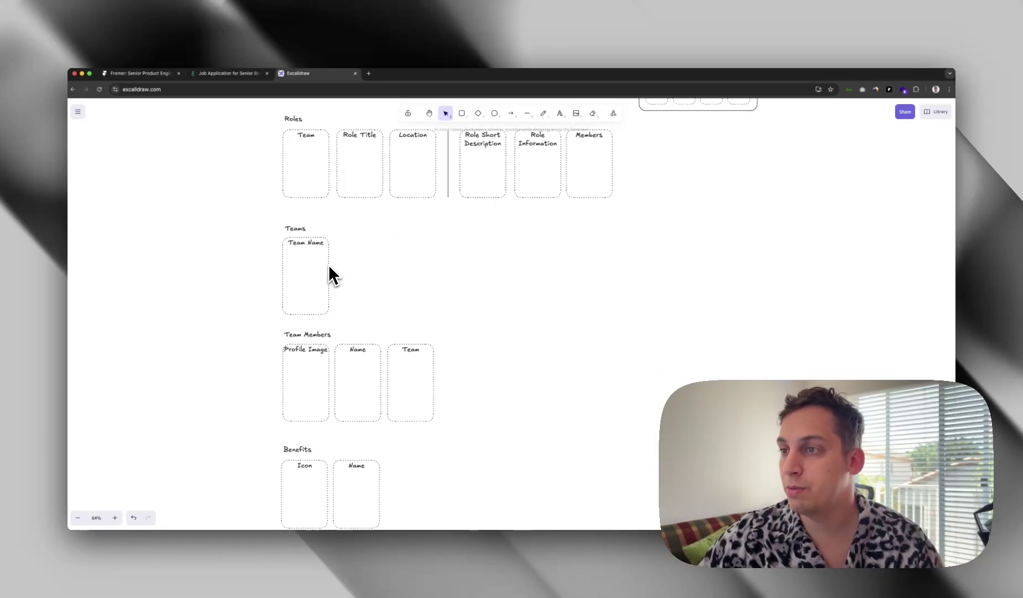
scroll(388, 338, up, 4)
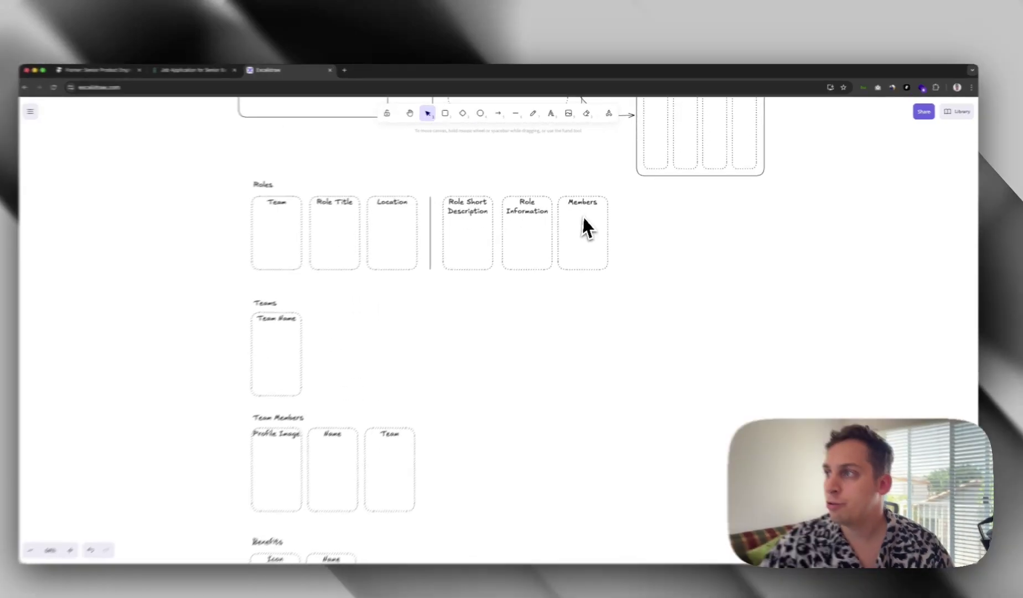
Select the Members field under Roles and the whole Team Members group to examine how they relate, then clear the selection
click(590, 217)
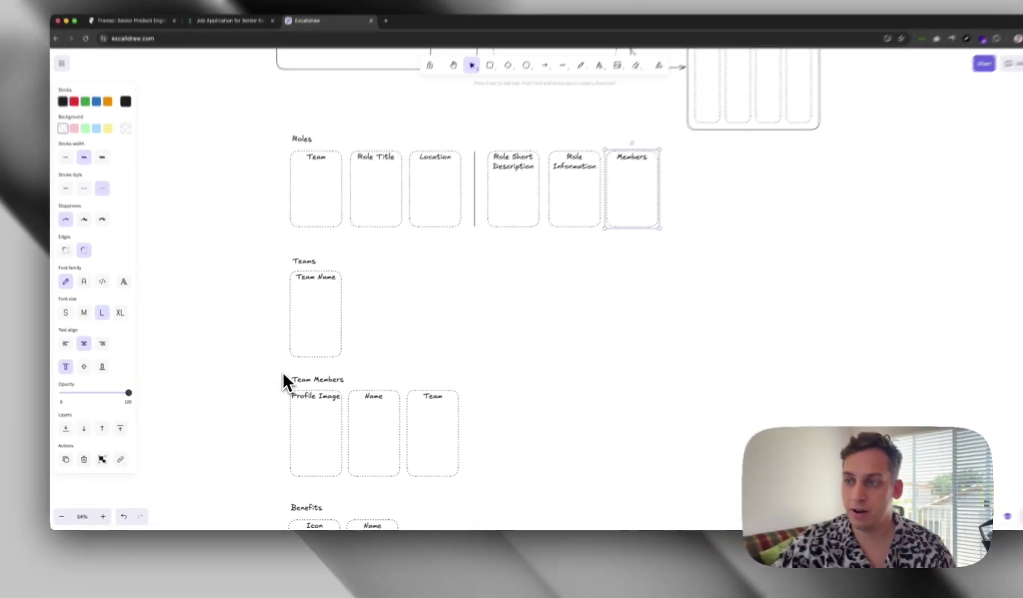
click(274, 394)
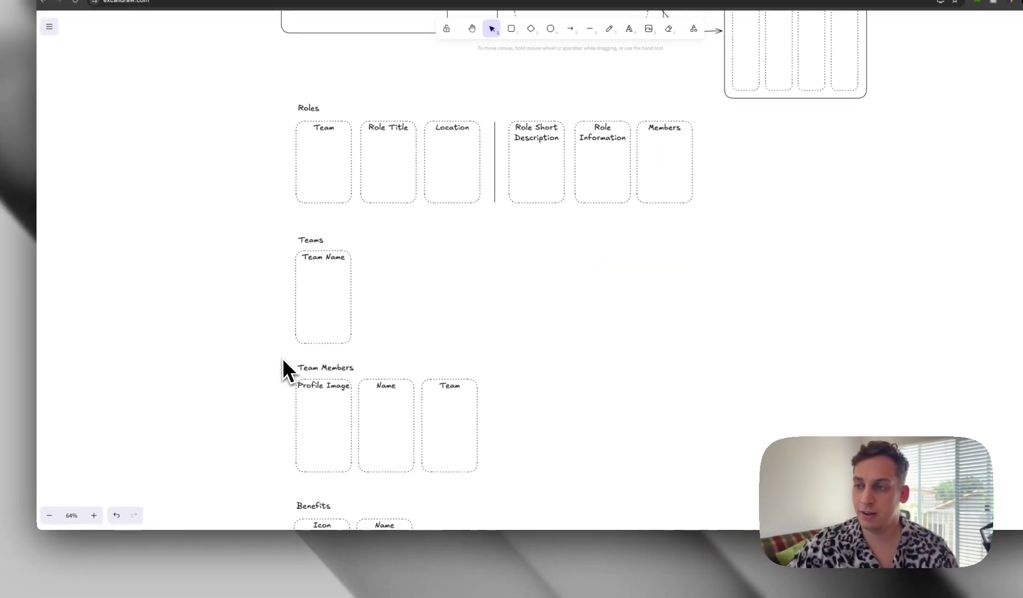
drag(283, 360, 490, 484)
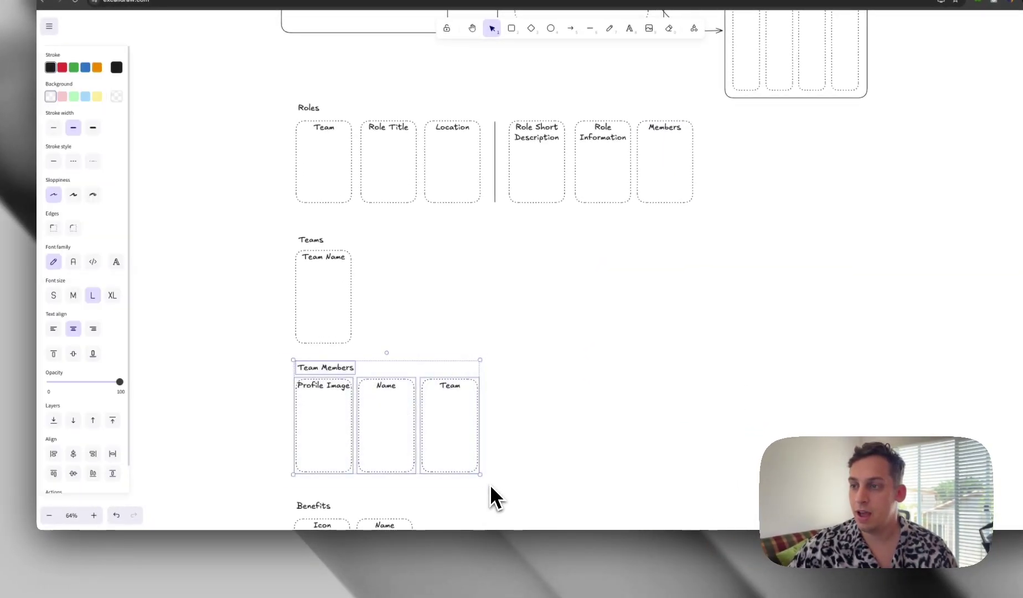
click(487, 374)
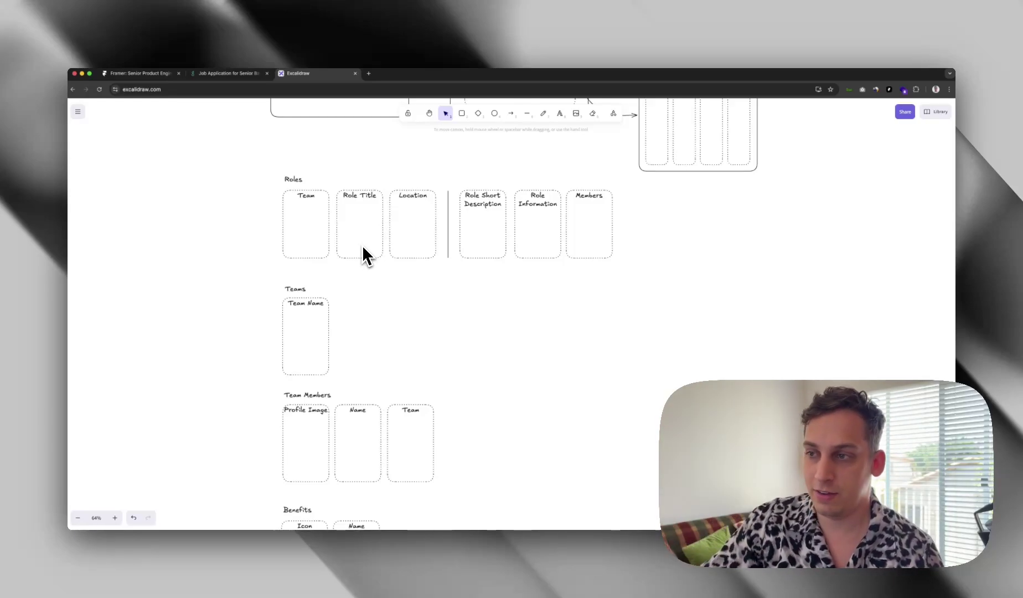
scroll(341, 301, down, 3)
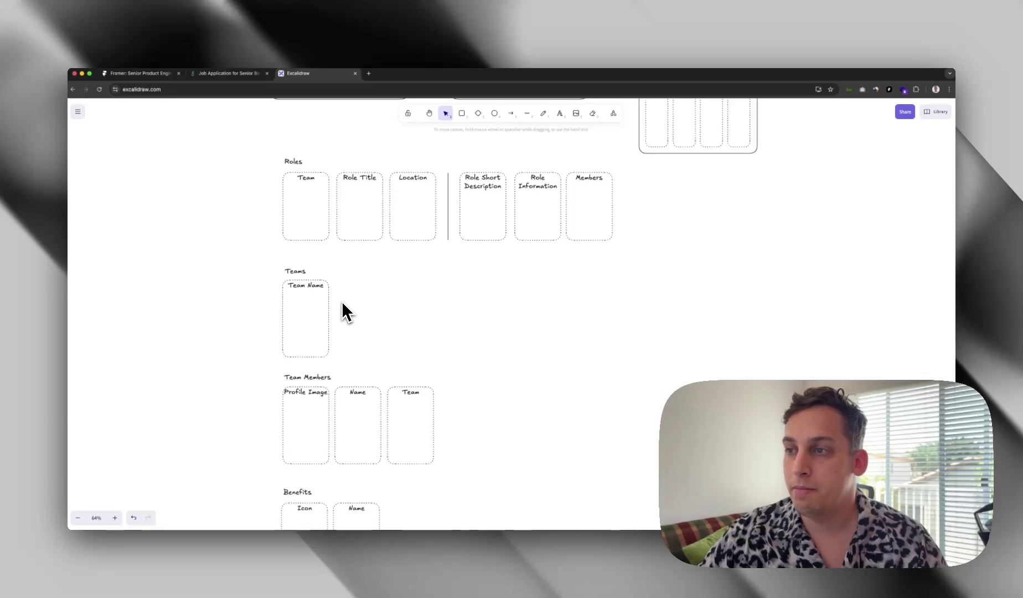
scroll(338, 288, down, 1)
scroll(334, 273, up, 2)
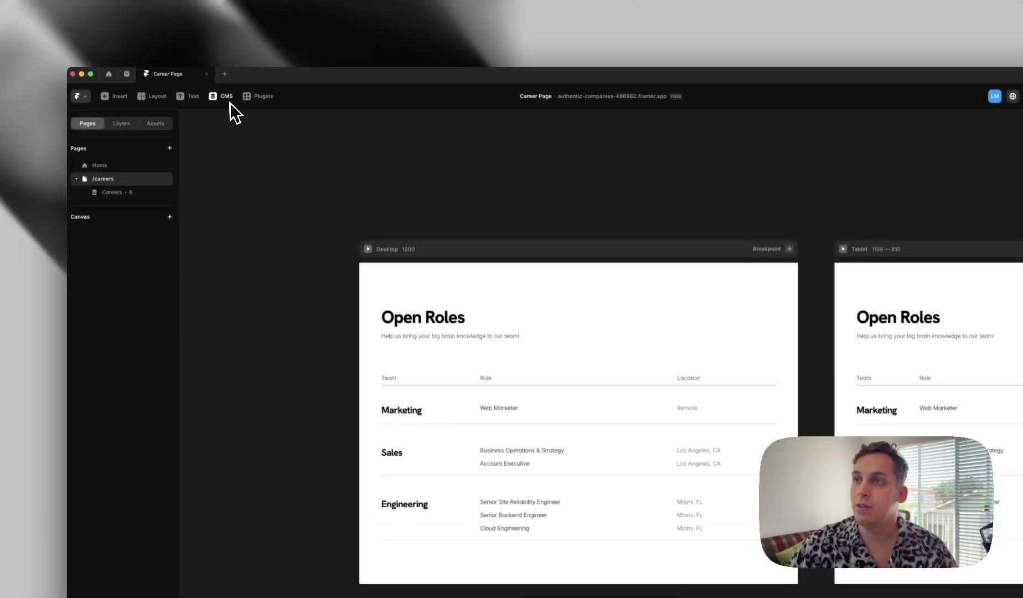
Switch to the Career Page project in Framer and review its Careers, Teams, Members and Benefits CMS collections
click(228, 101)
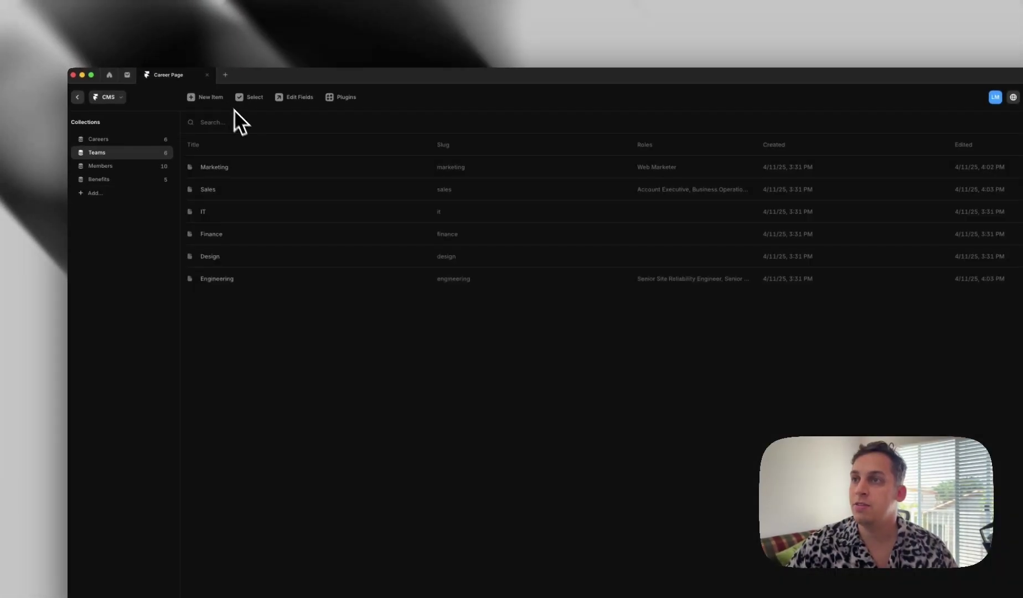
click(120, 142)
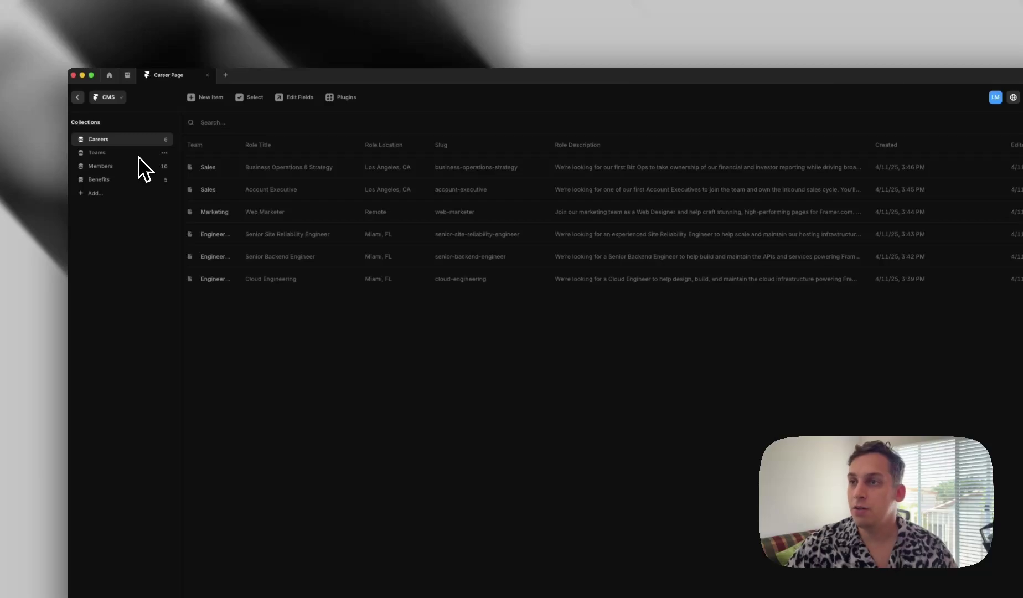
click(104, 155)
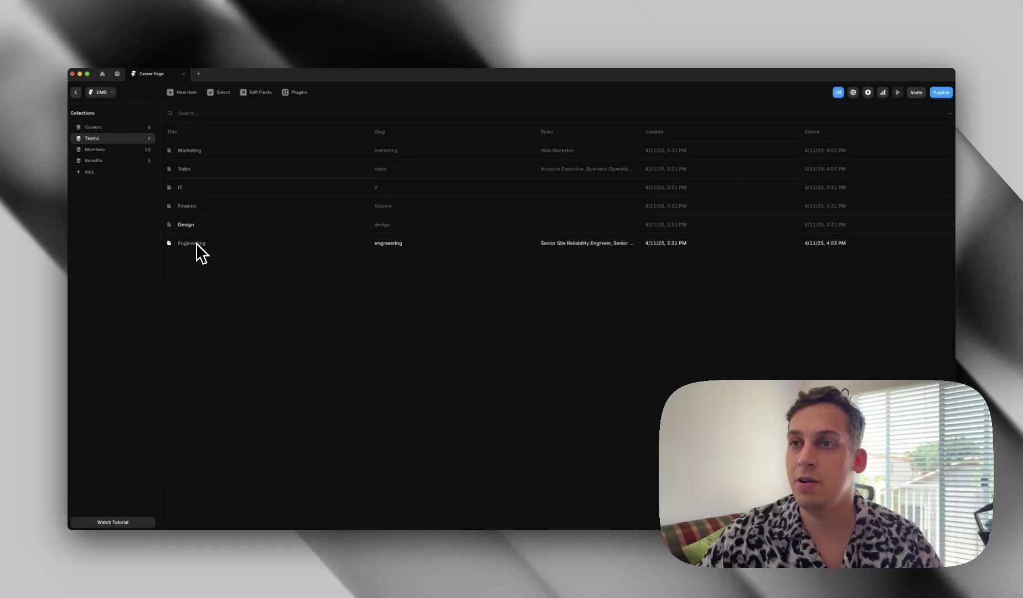
click(118, 150)
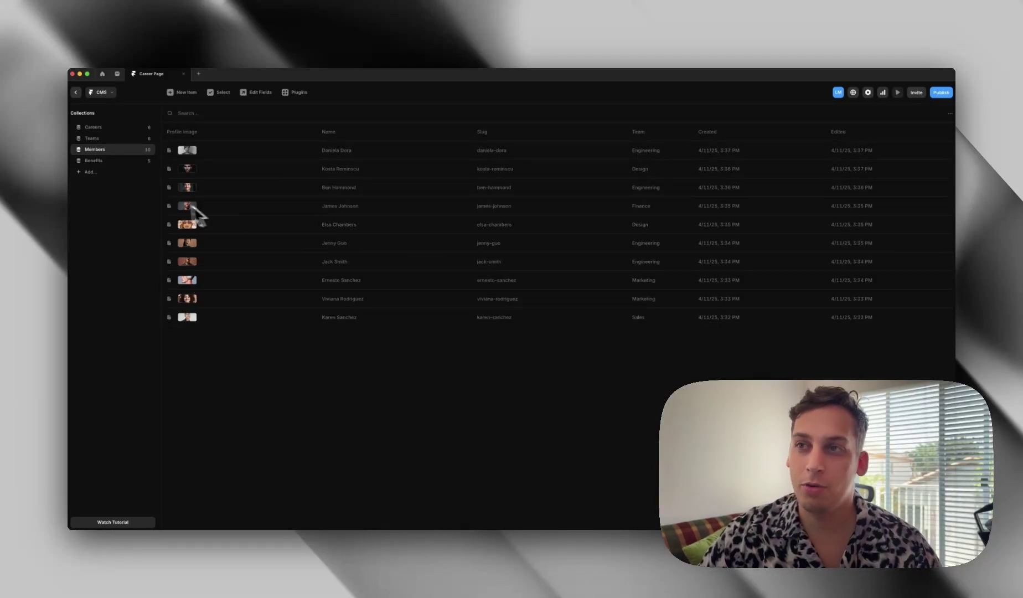
click(97, 161)
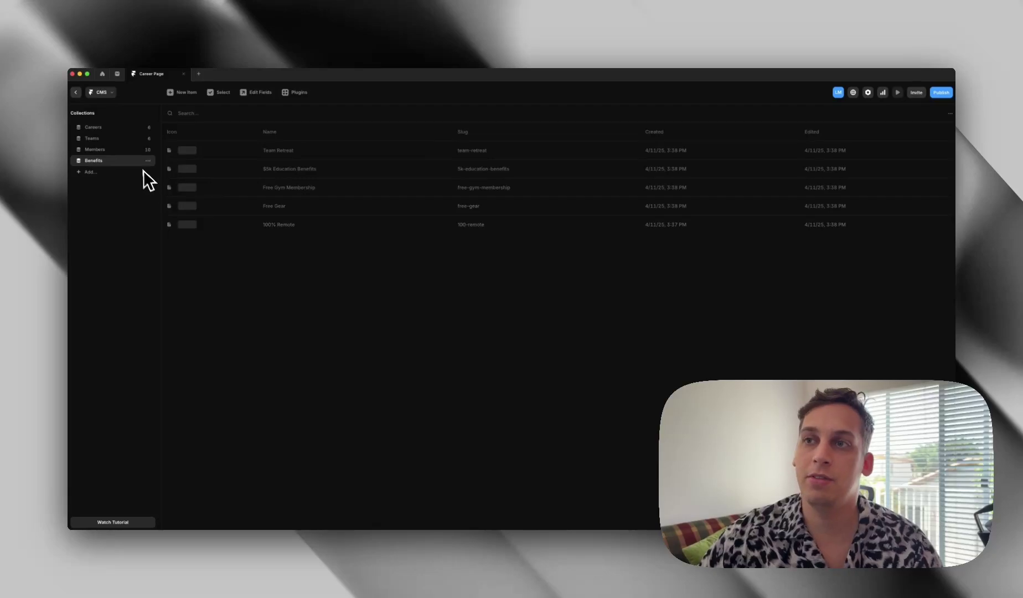
Open the Senior Site Reliability Engineer item in the Careers collection, examine its team, title, slug and description fields, and close it
click(102, 127)
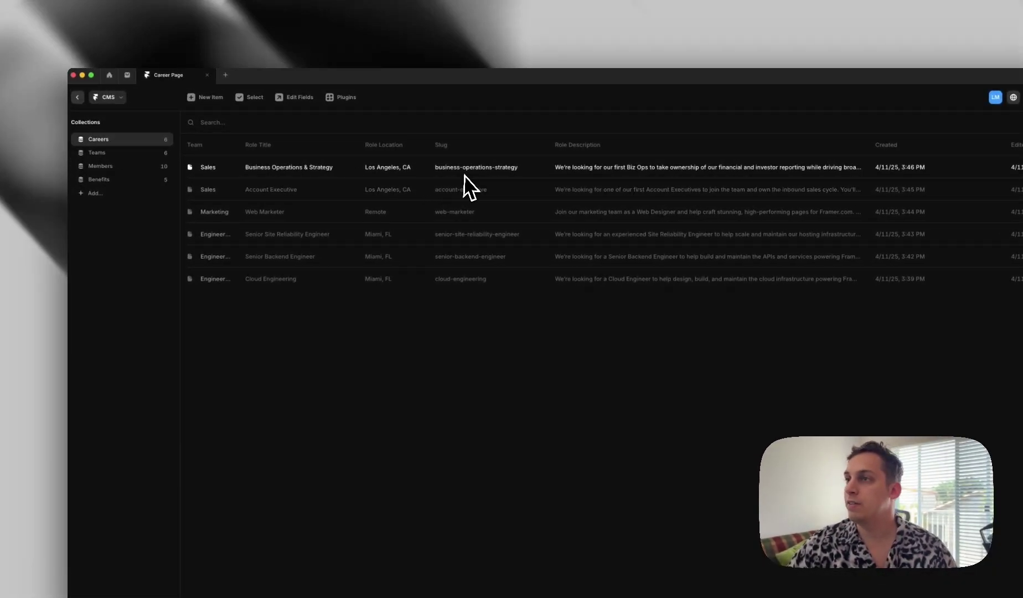
click(294, 236)
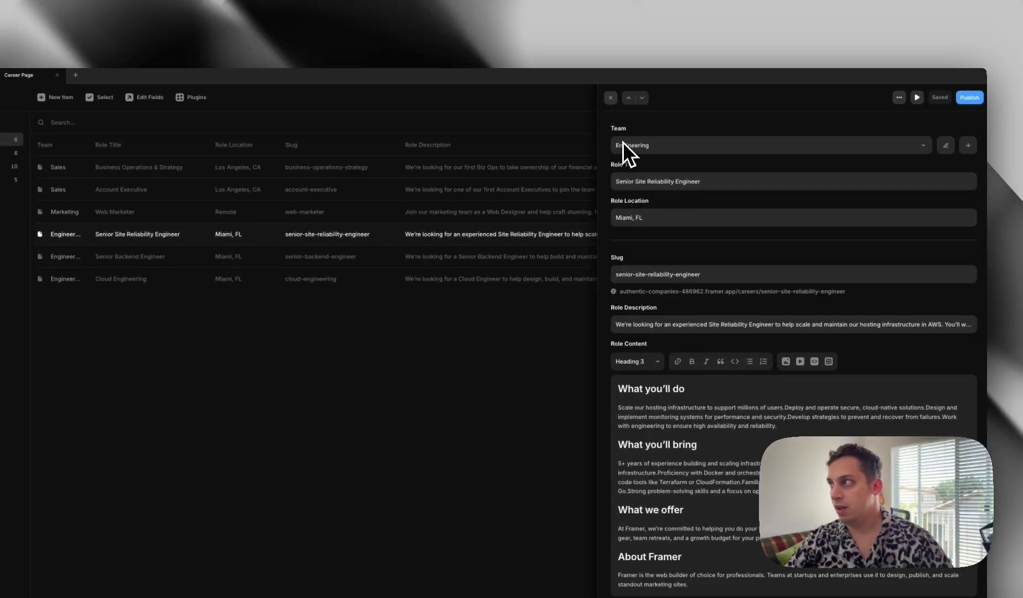
click(858, 145)
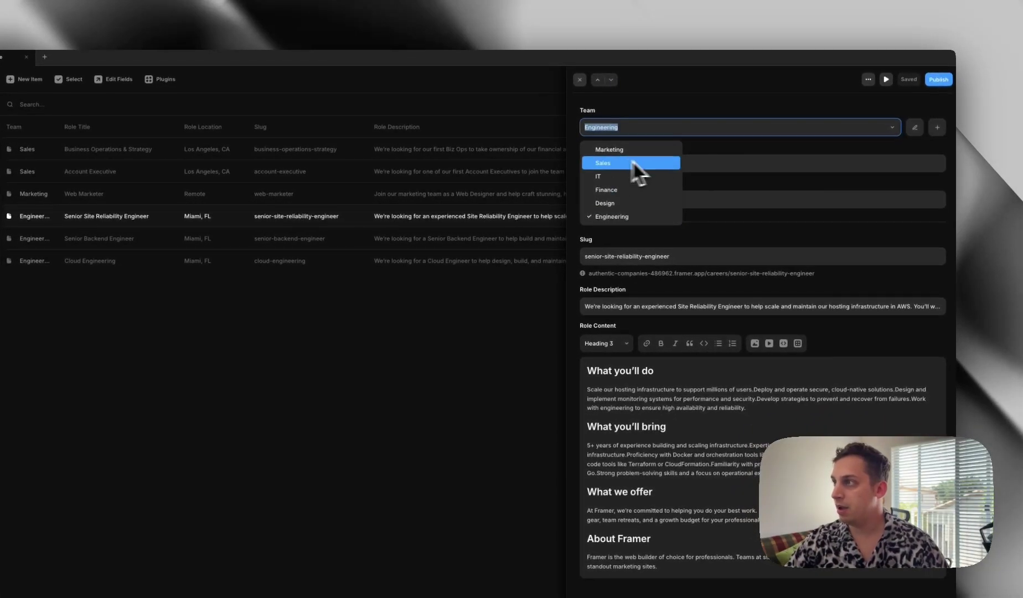
click(721, 171)
triple_click(596, 162)
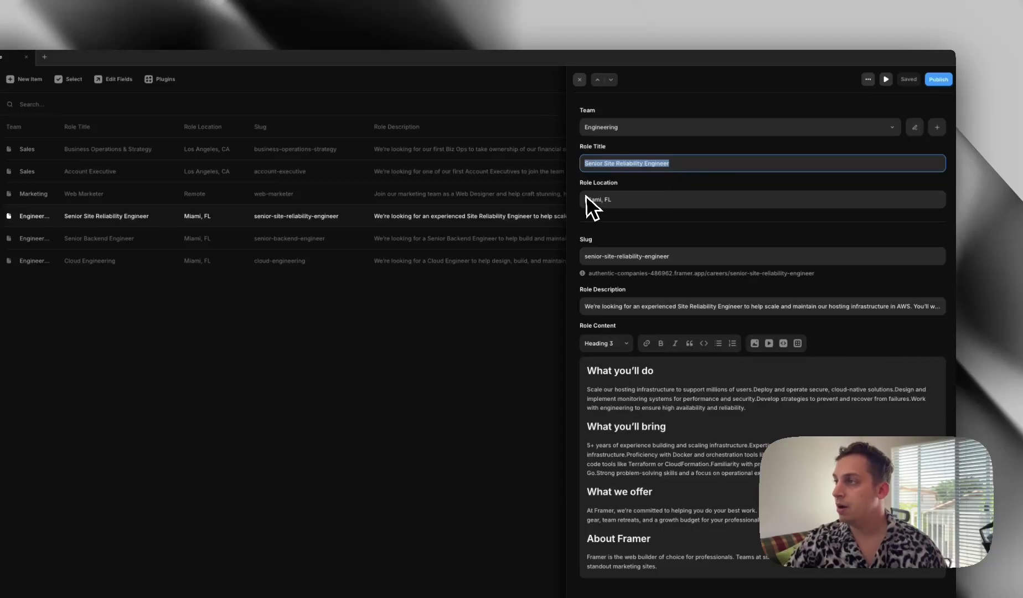
triple_click(591, 256)
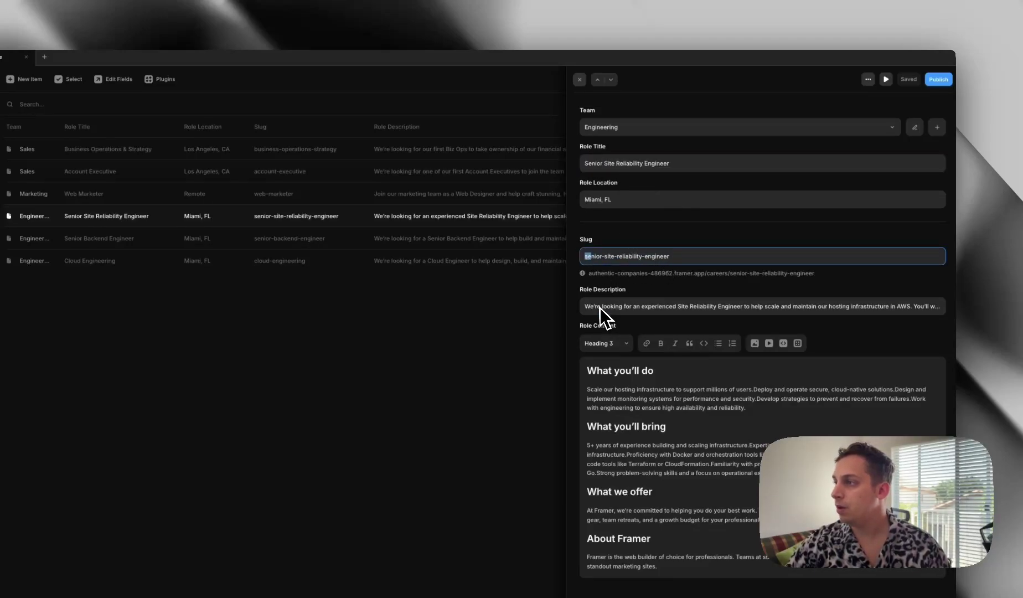
drag(600, 306, 631, 316)
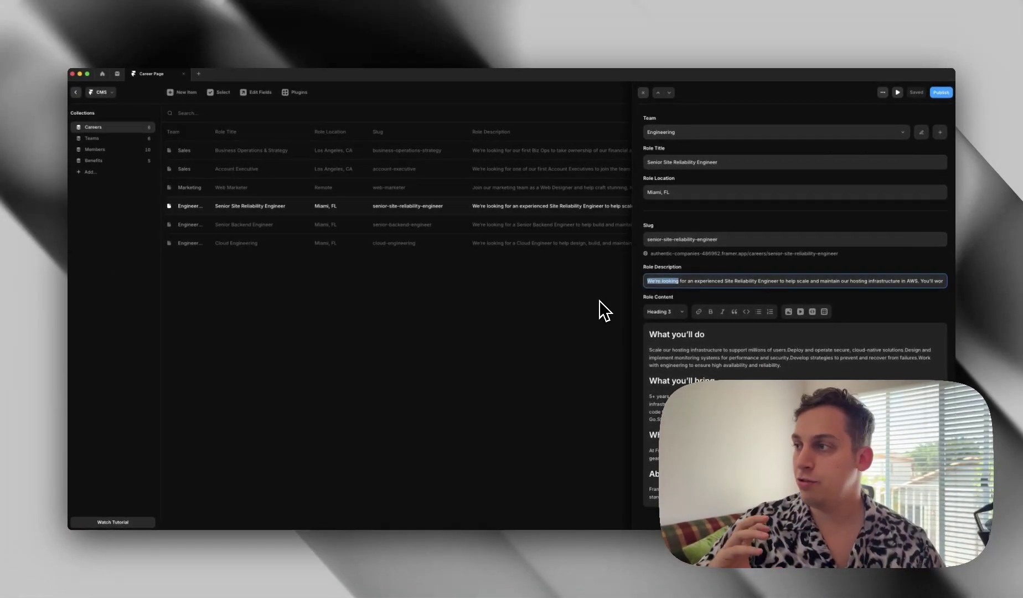
click(443, 326)
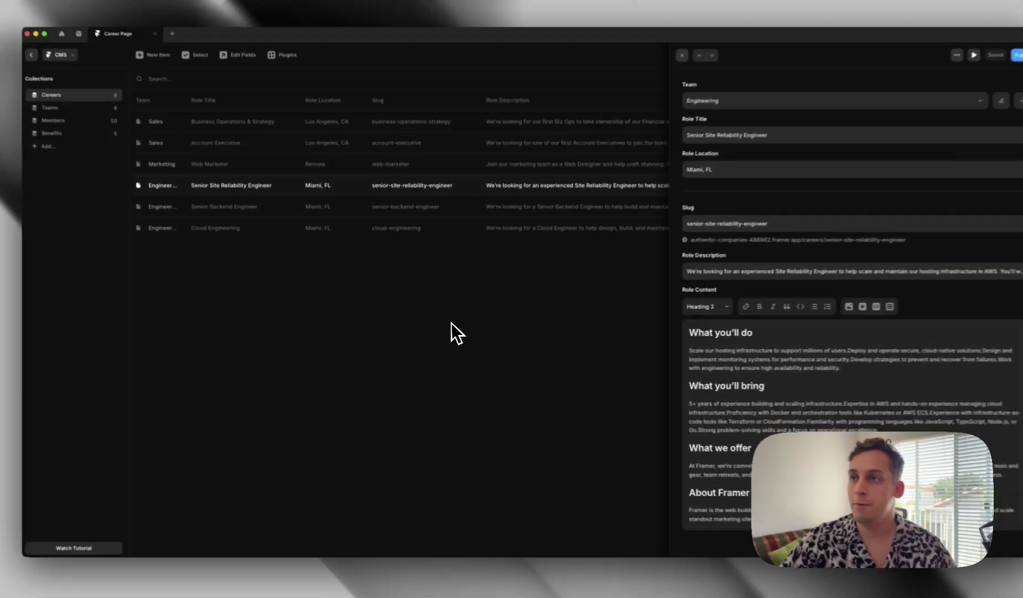
click(451, 323)
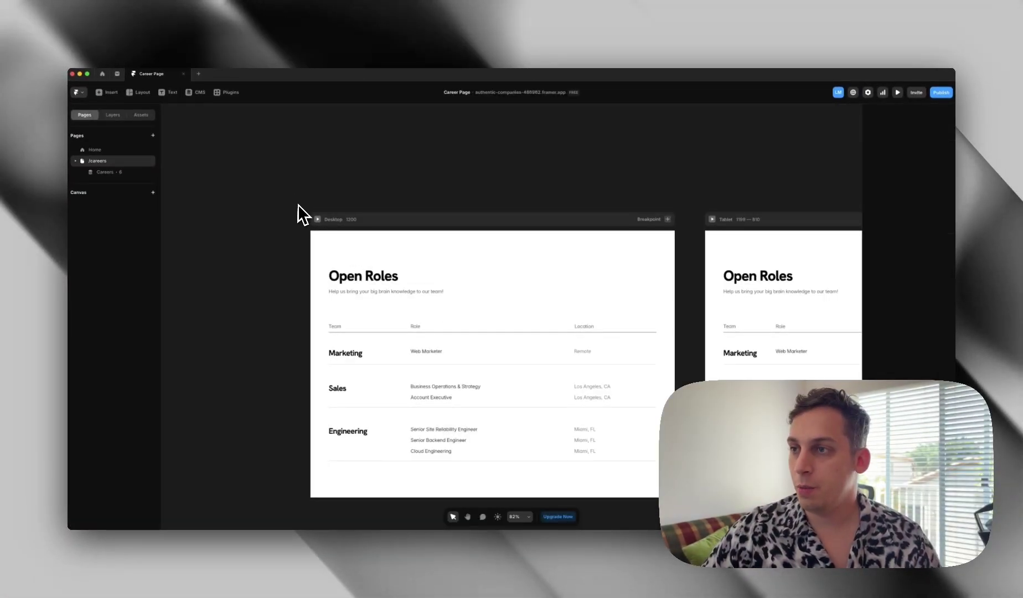
Review the careers page's Desktop layer structure and compare its Desktop, Tablet and Phone breakpoints
click(351, 219)
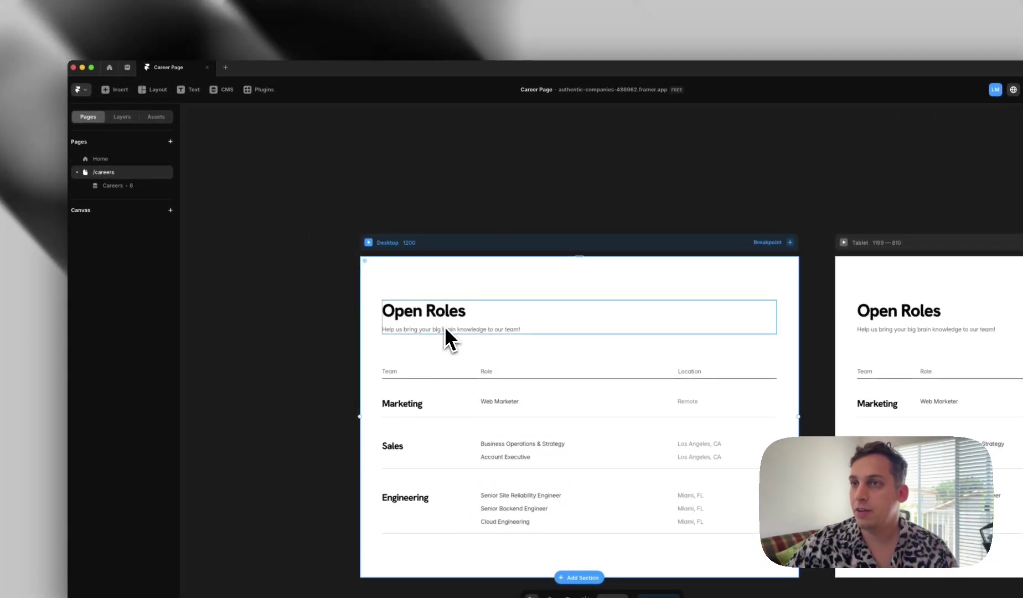
click(121, 117)
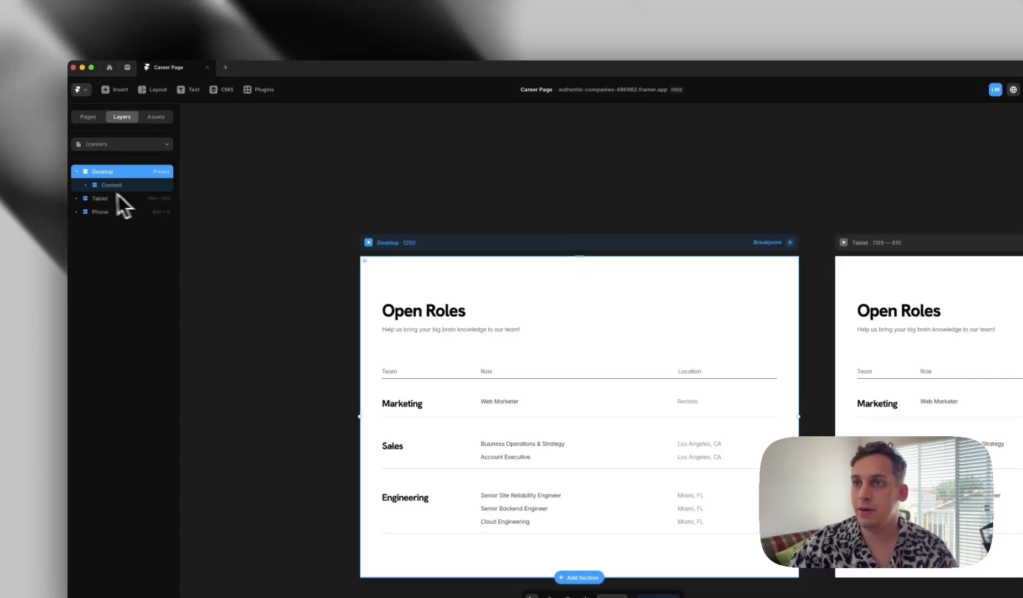
click(95, 198)
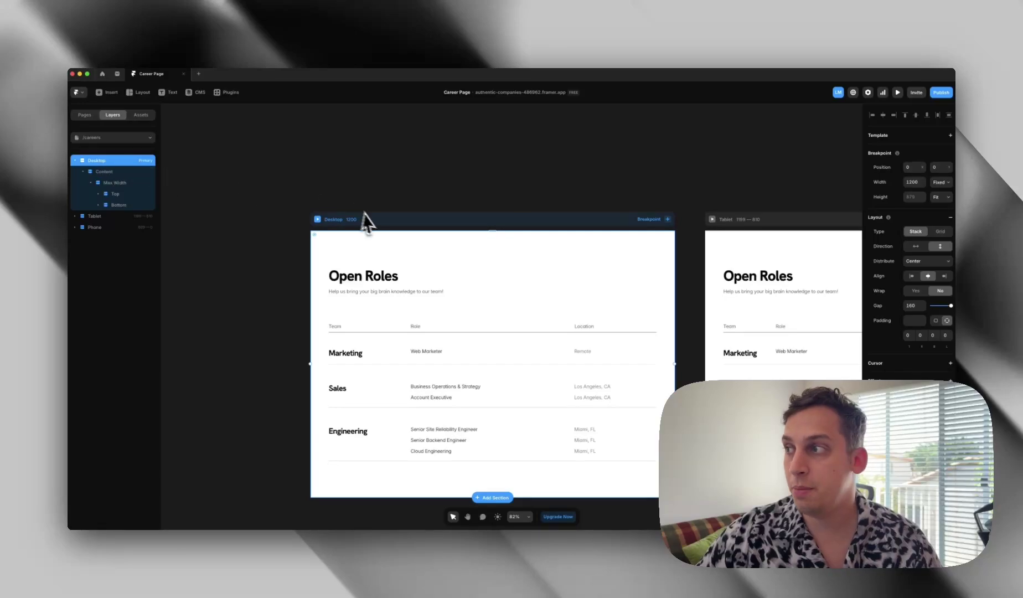
scroll(381, 220, right, 2)
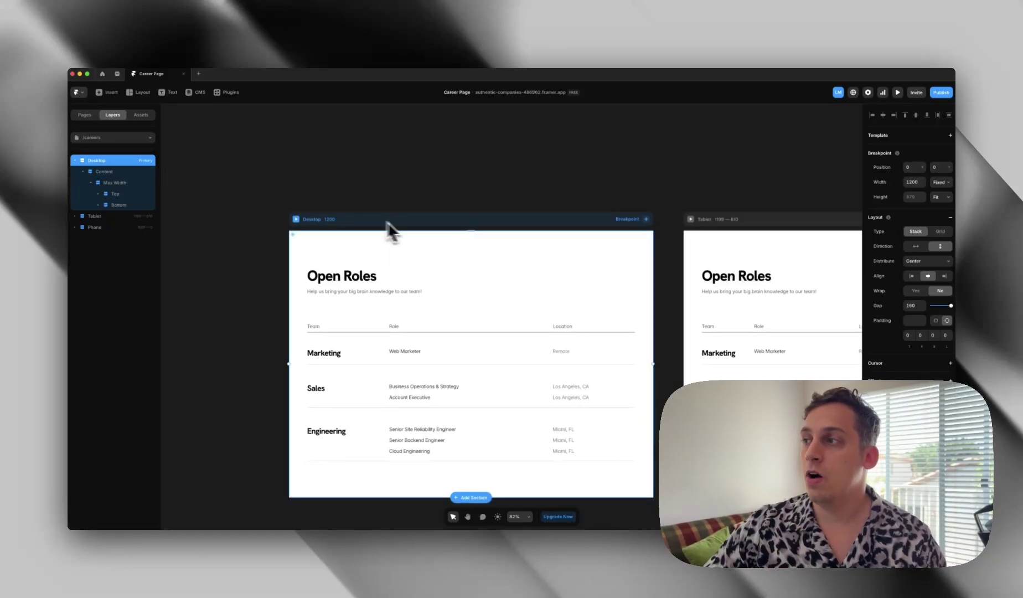
scroll(381, 220, right, 10)
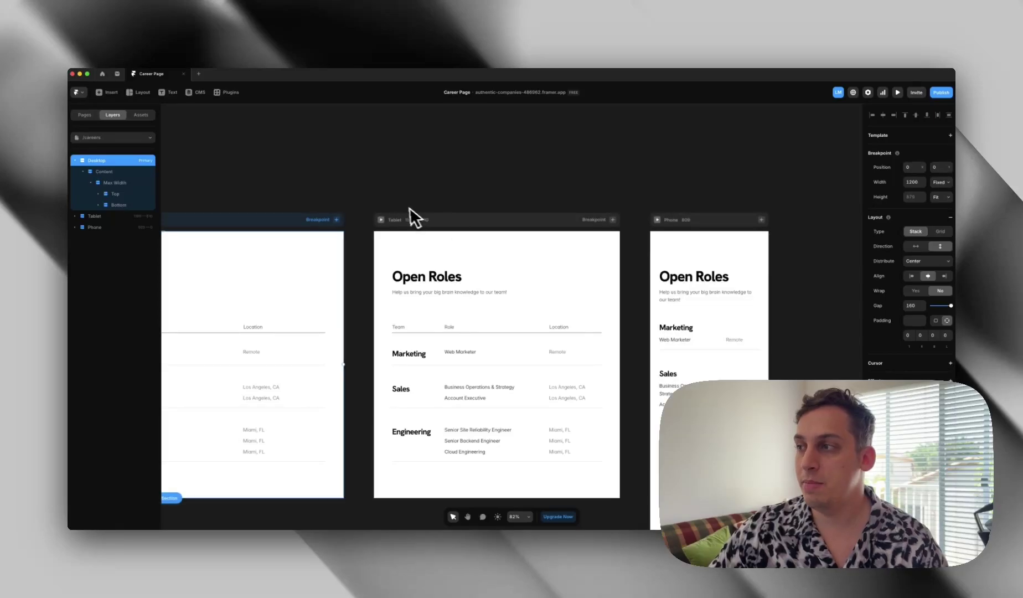
scroll(400, 207, left, 10)
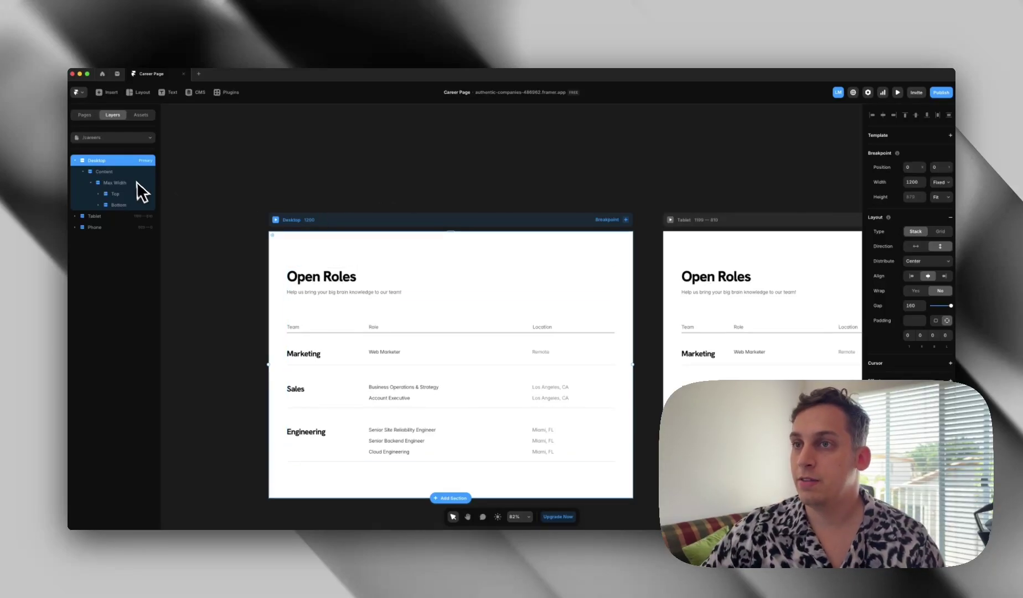
Examine the Content section's layout and padding settings in the Desktop and Phone breakpoints
click(110, 173)
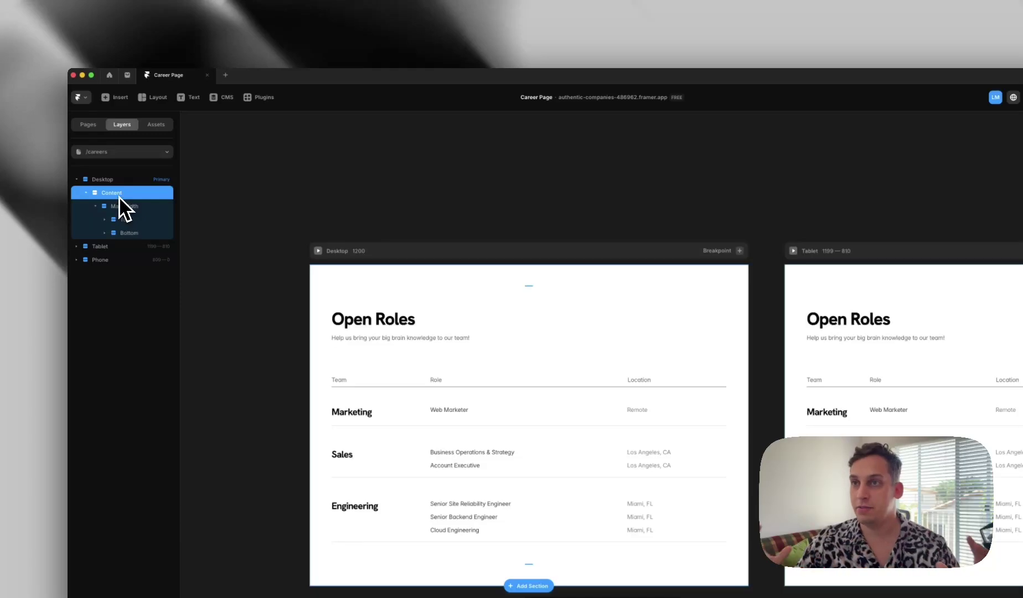
click(121, 179)
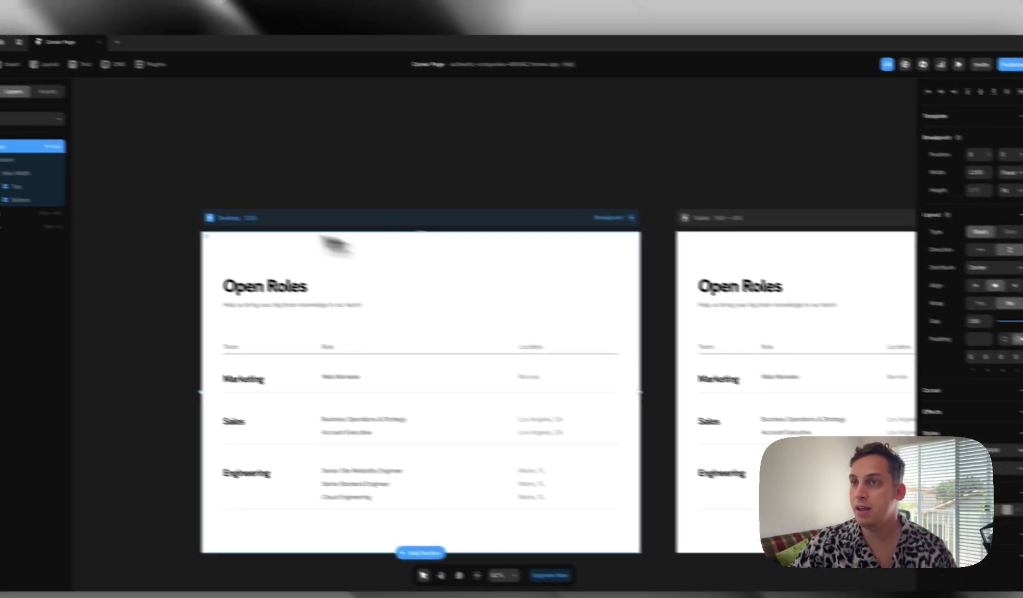
click(25, 160)
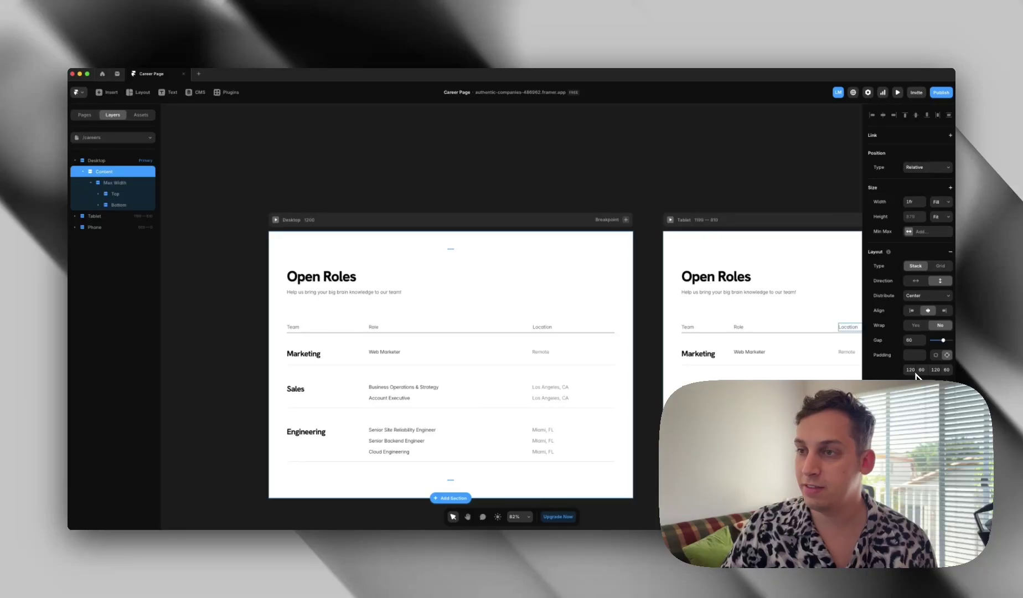
scroll(712, 369, right, 5)
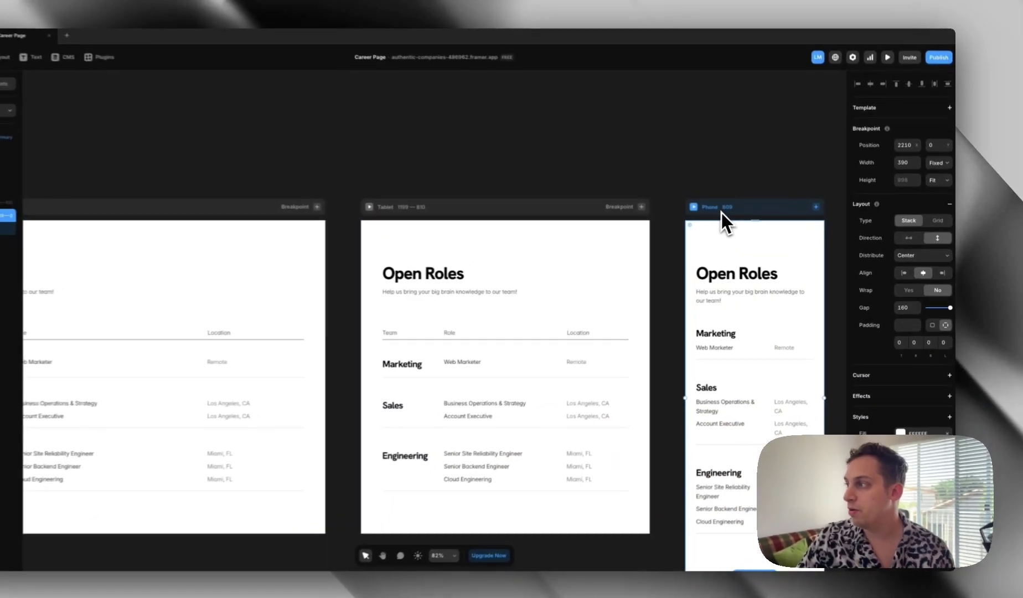
click(742, 259)
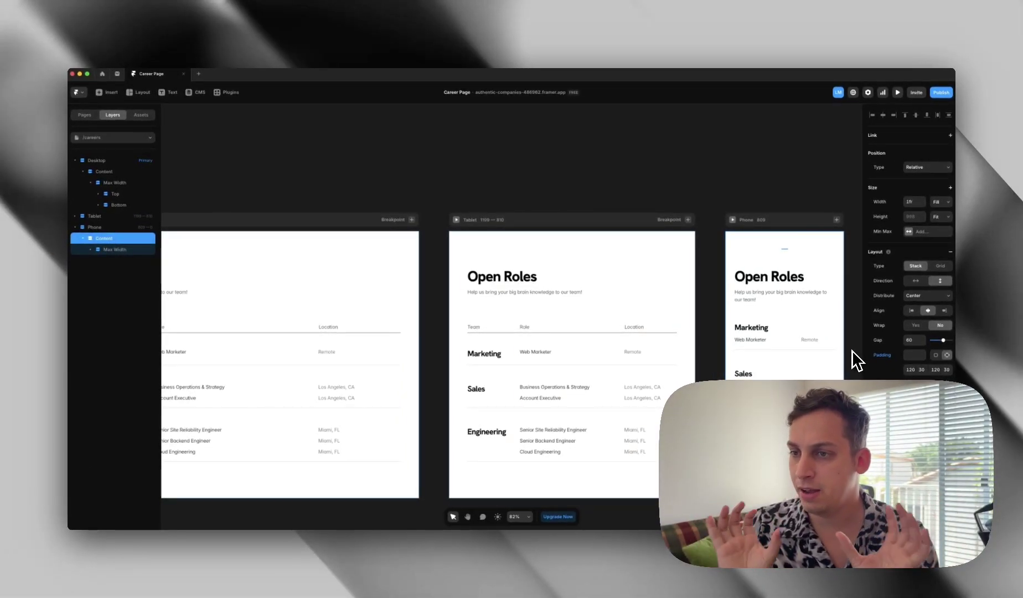
scroll(393, 287, left, 5)
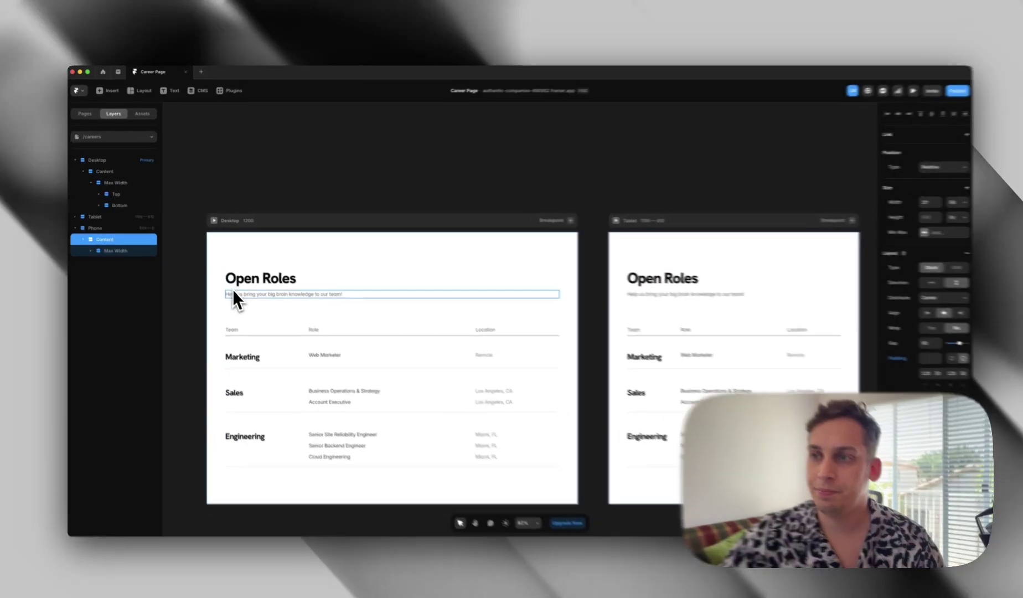
Select the Max Width container and check its width limit by previewing the page at a width of 2046, and leave the preview
click(230, 307)
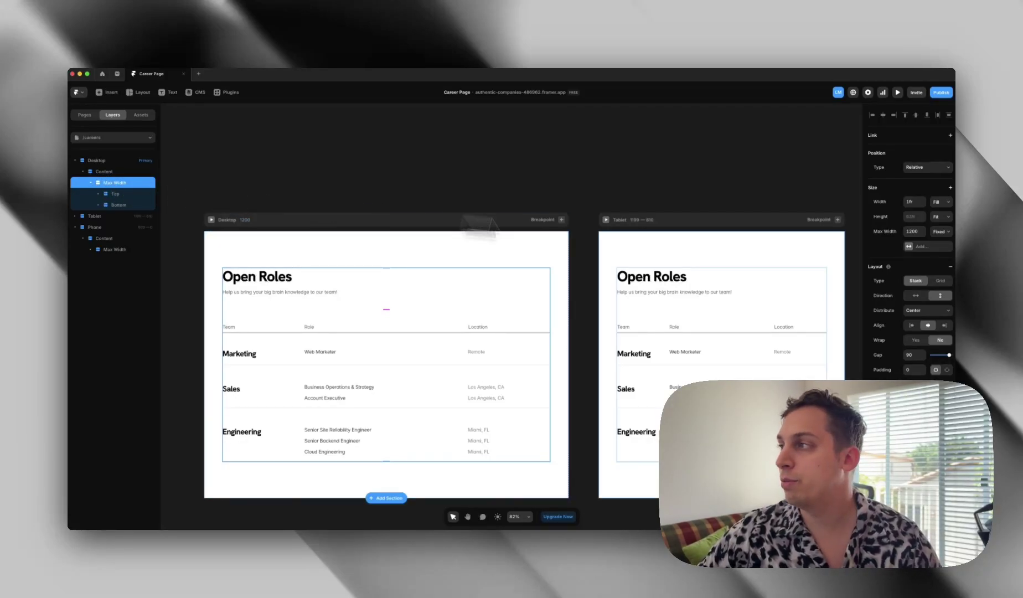
key(super+p)
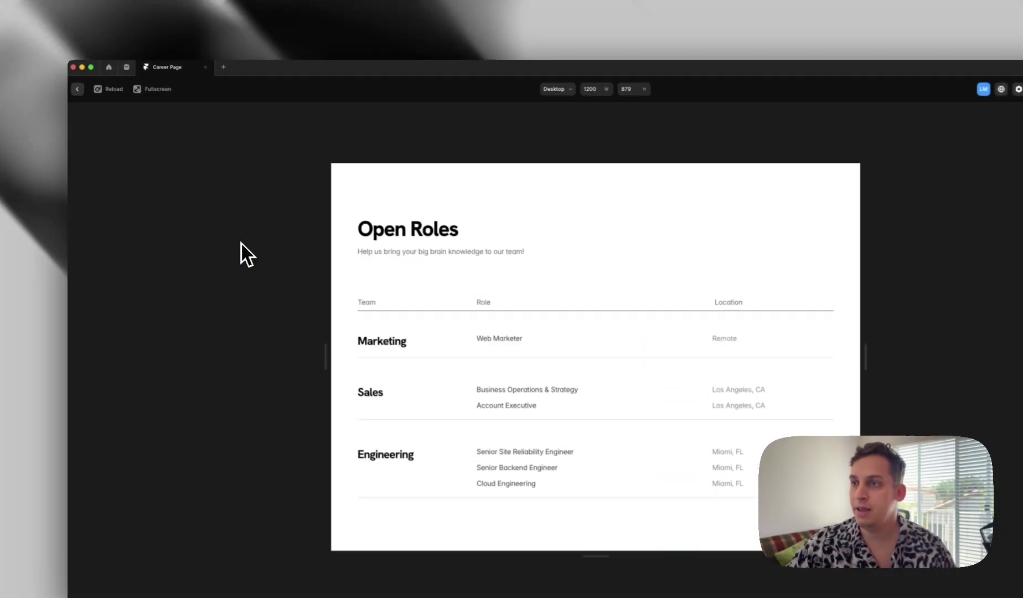
drag(260, 353, 142, 344)
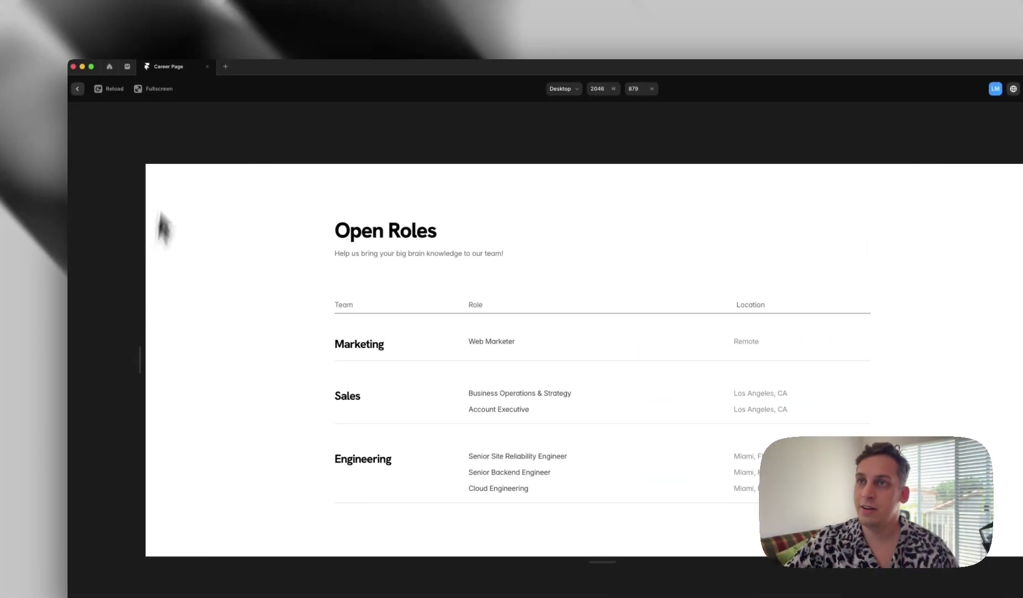
click(77, 89)
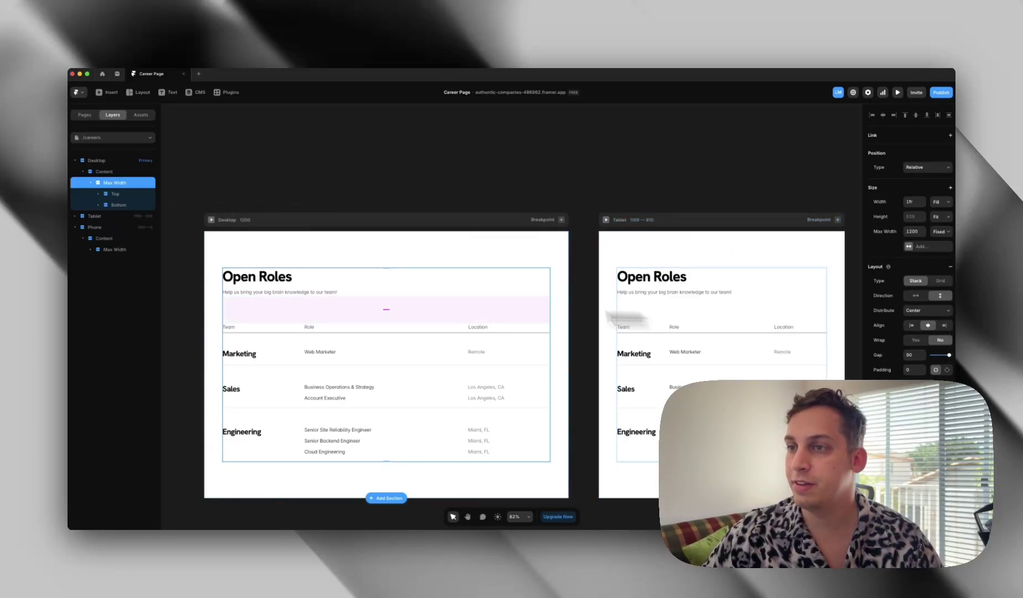
Examine the Top stack's Open Roles heading with its Heading 1 style and the subtitle text below it
click(122, 197)
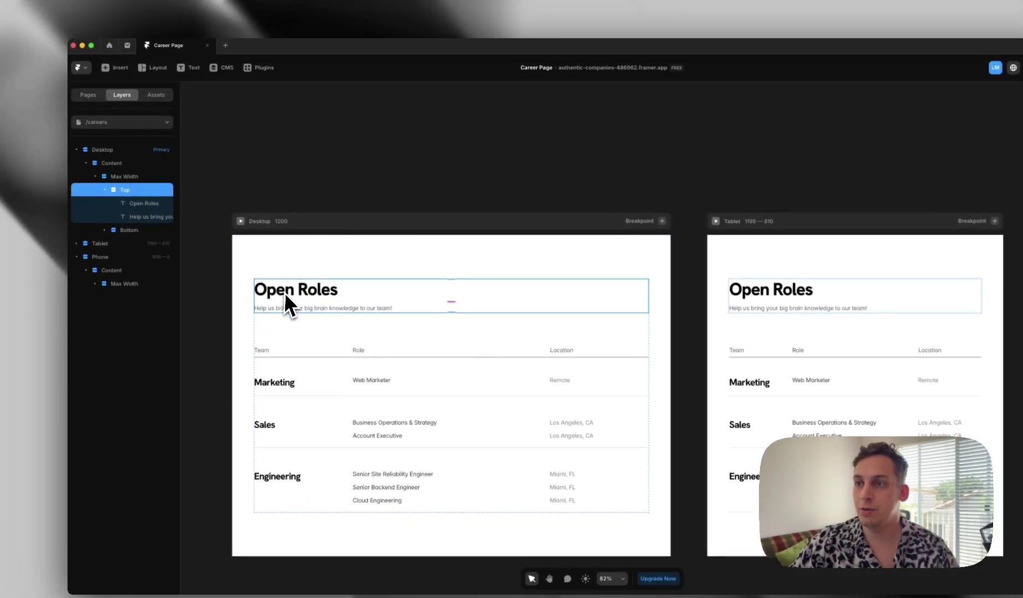
click(140, 203)
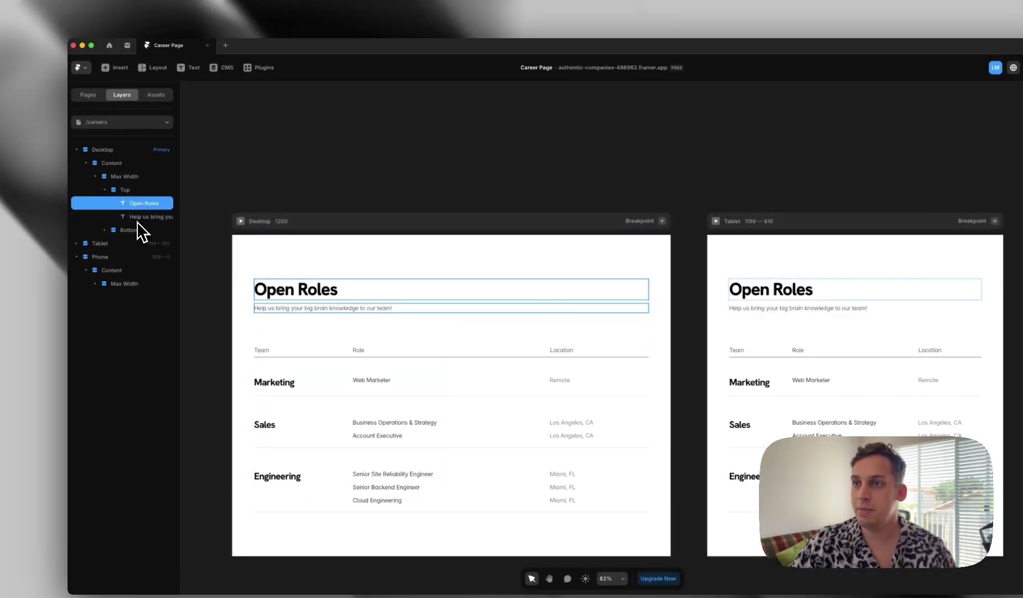
click(137, 218)
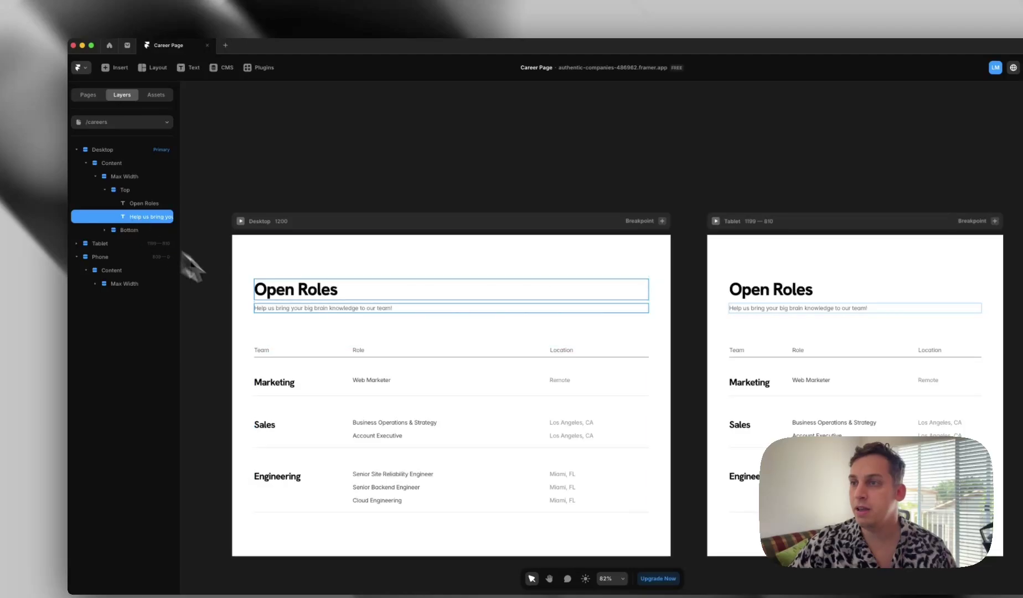
click(272, 291)
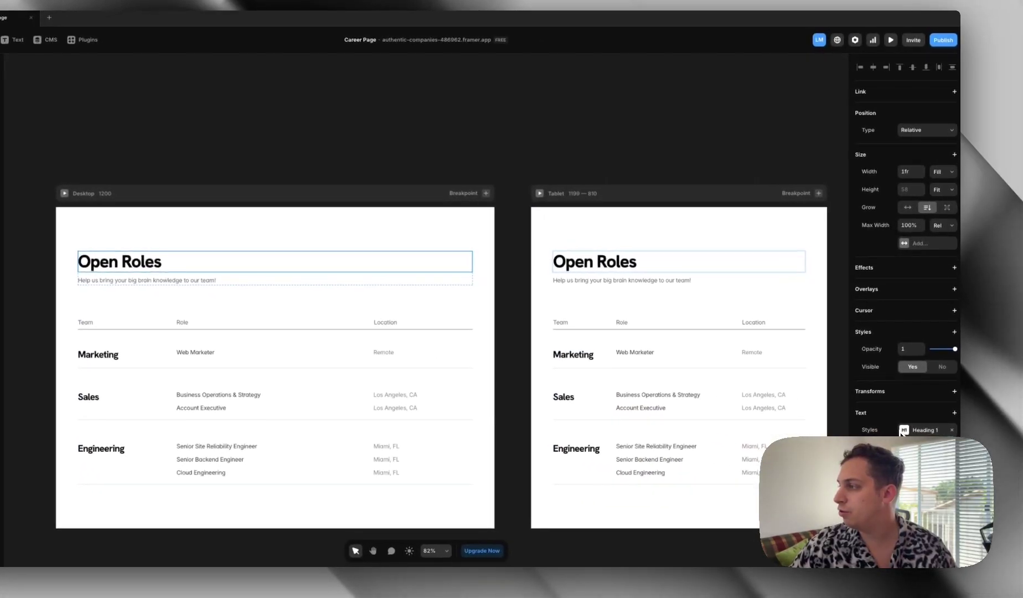
click(935, 432)
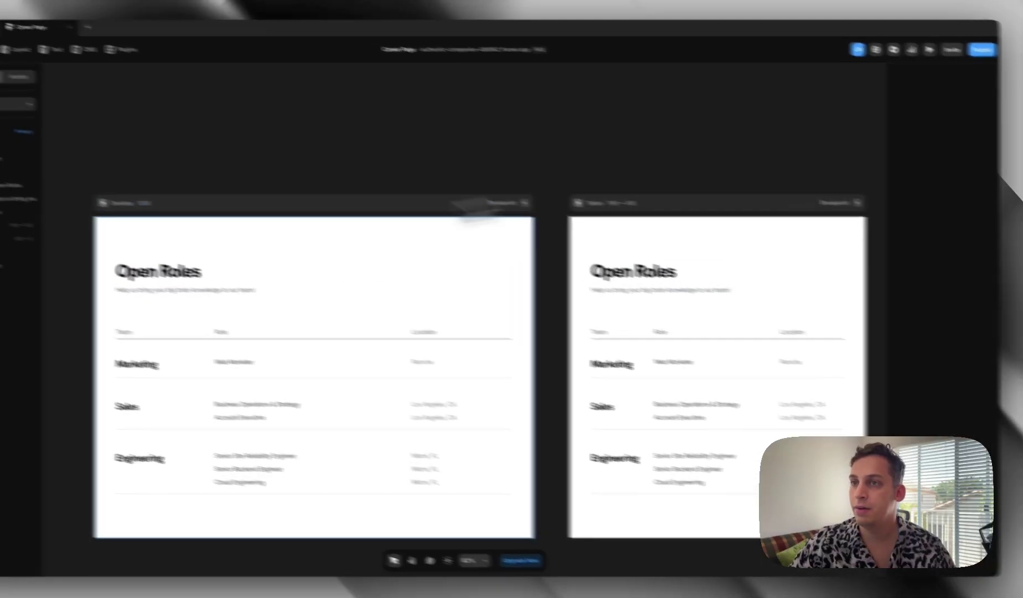
click(142, 228)
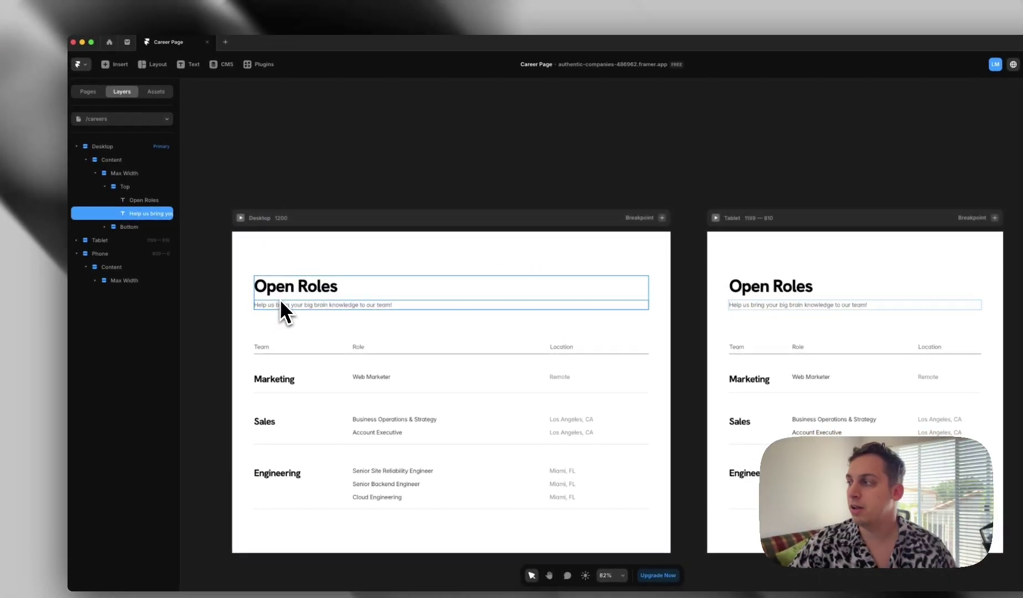
Examine the Bottom stack's header row and the settings of its Team, Role and Location labels
click(105, 226)
click(104, 187)
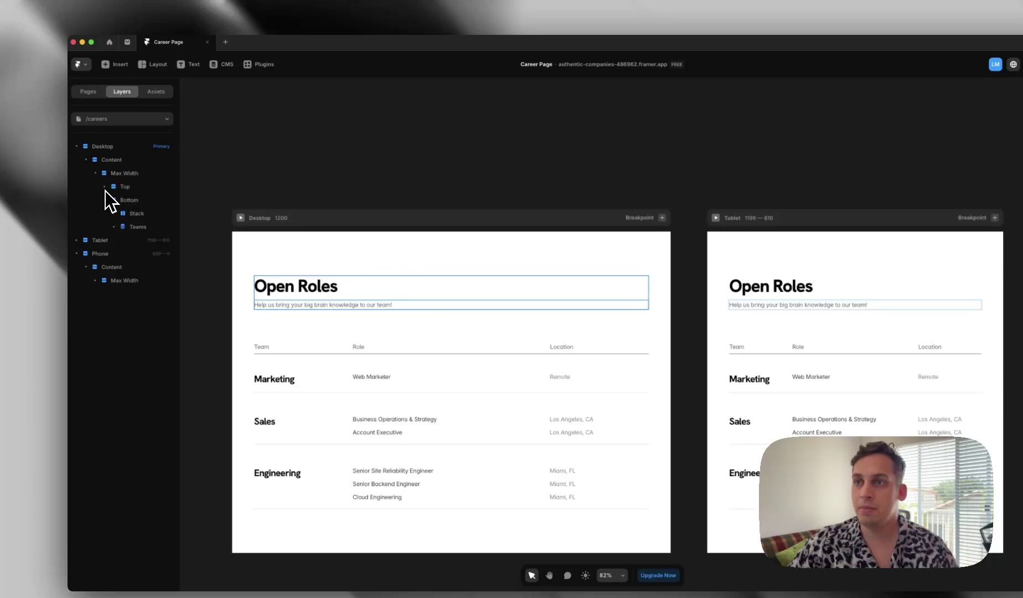
click(129, 202)
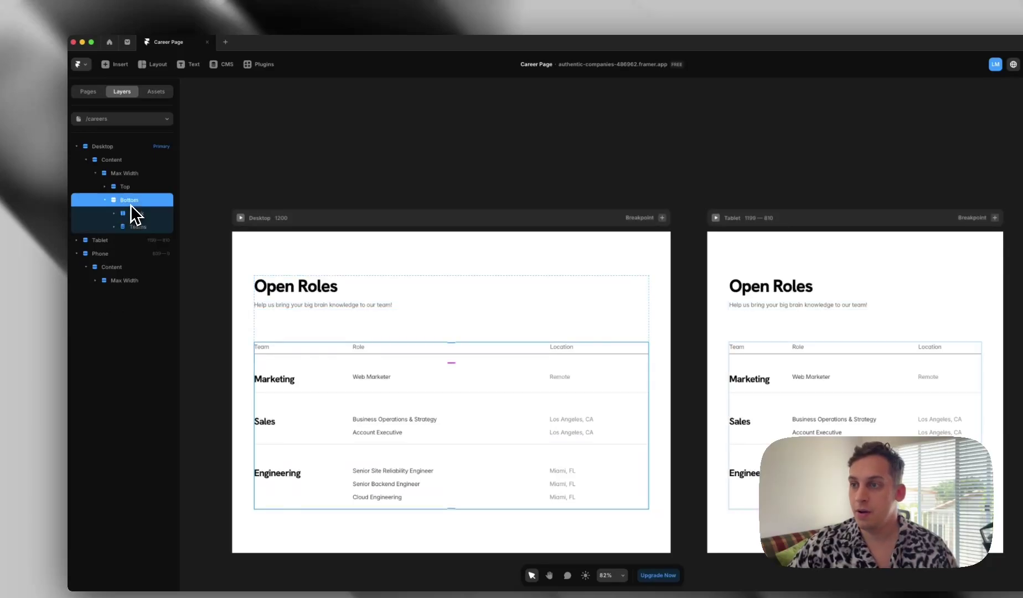
click(133, 214)
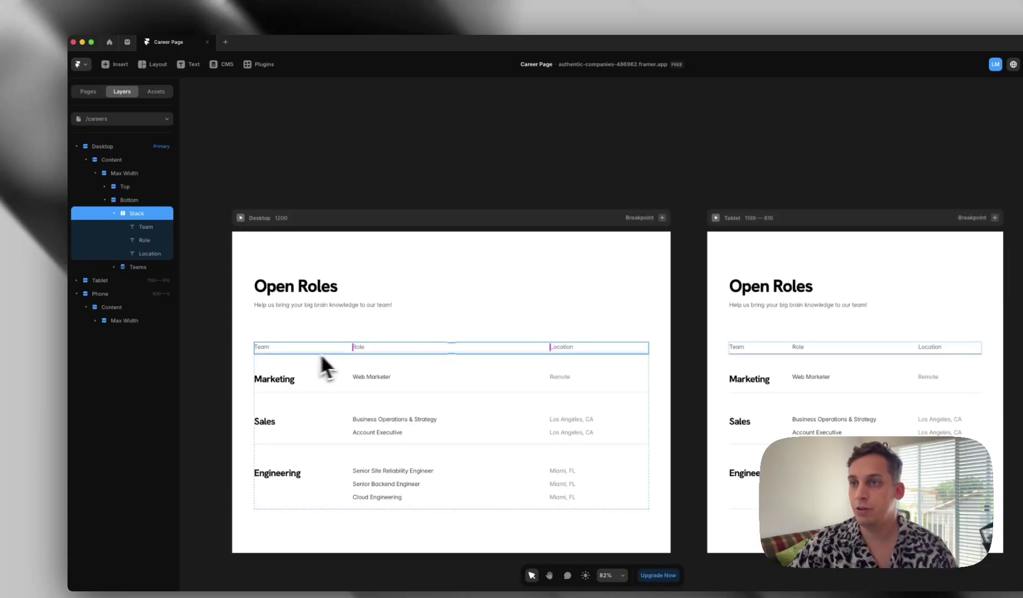
click(148, 227)
click(148, 240)
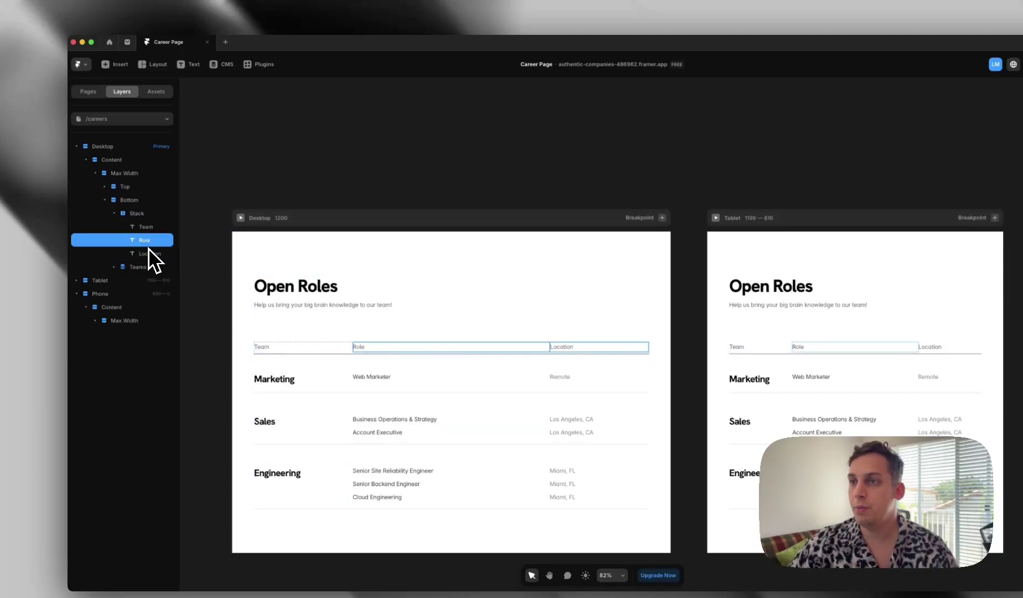
click(148, 253)
click(148, 228)
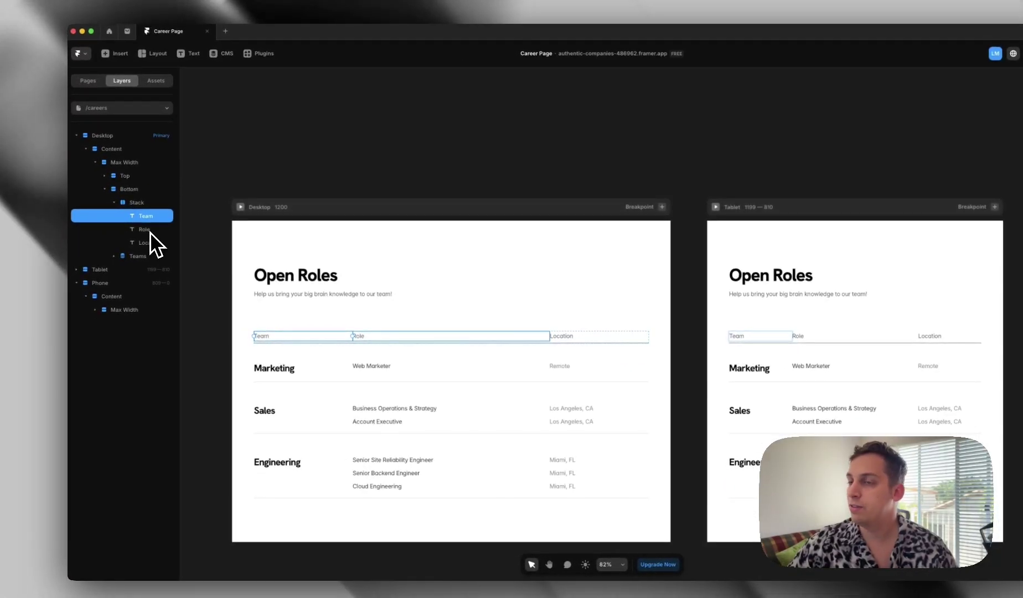
click(149, 244)
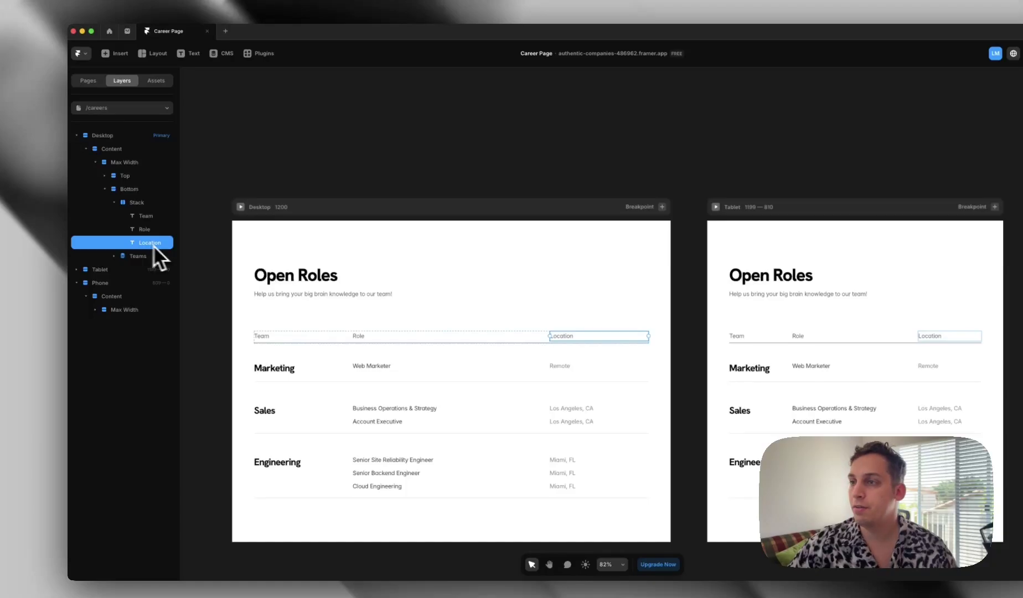
click(143, 228)
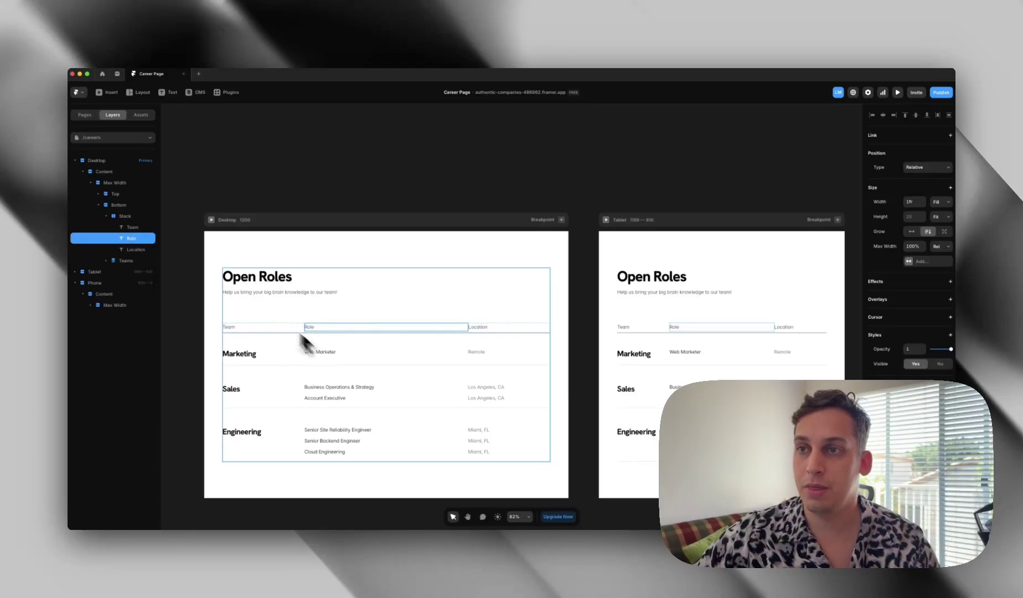
Examine the Teams list, its Team item and the linked Marketing entry, and open the Teams collection in the CMS
click(126, 260)
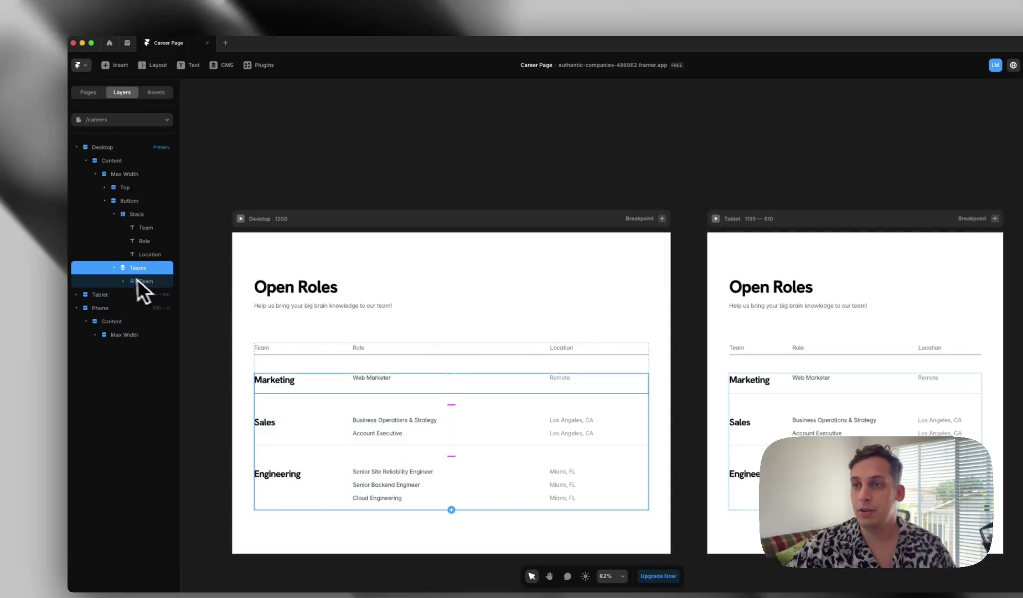
click(114, 215)
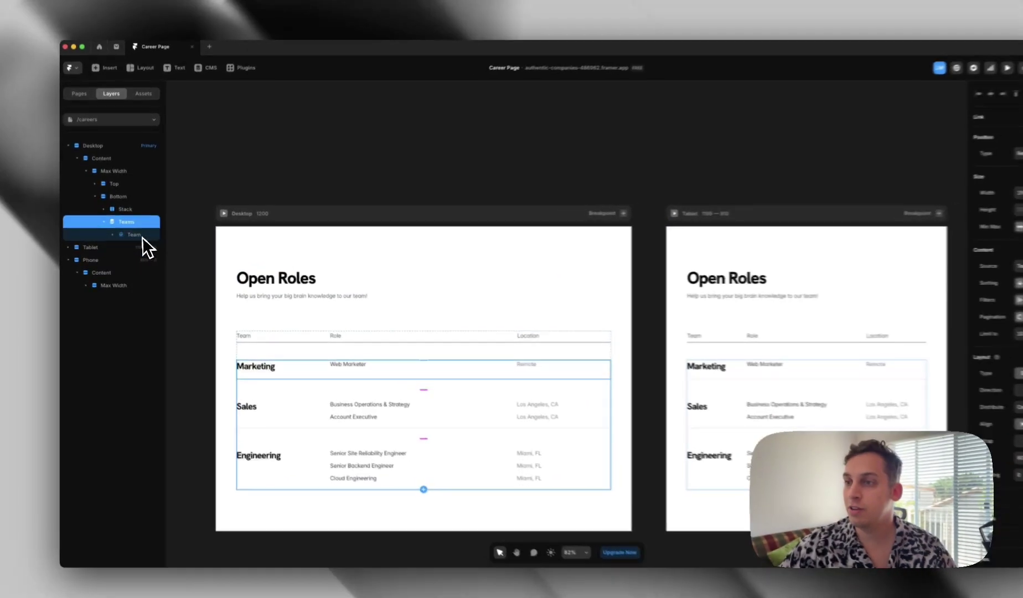
click(139, 238)
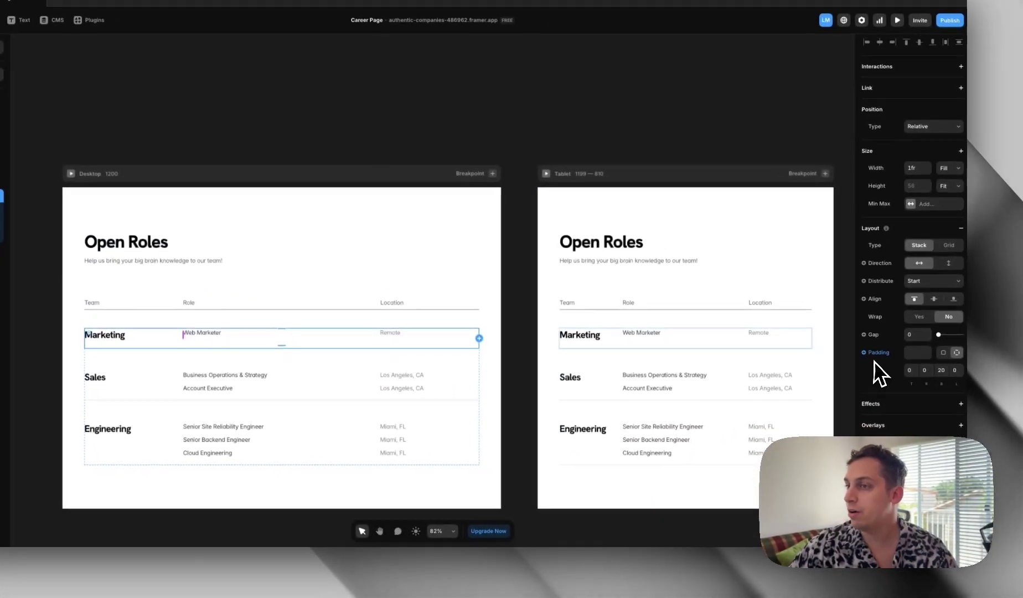
scroll(935, 354, down, 3)
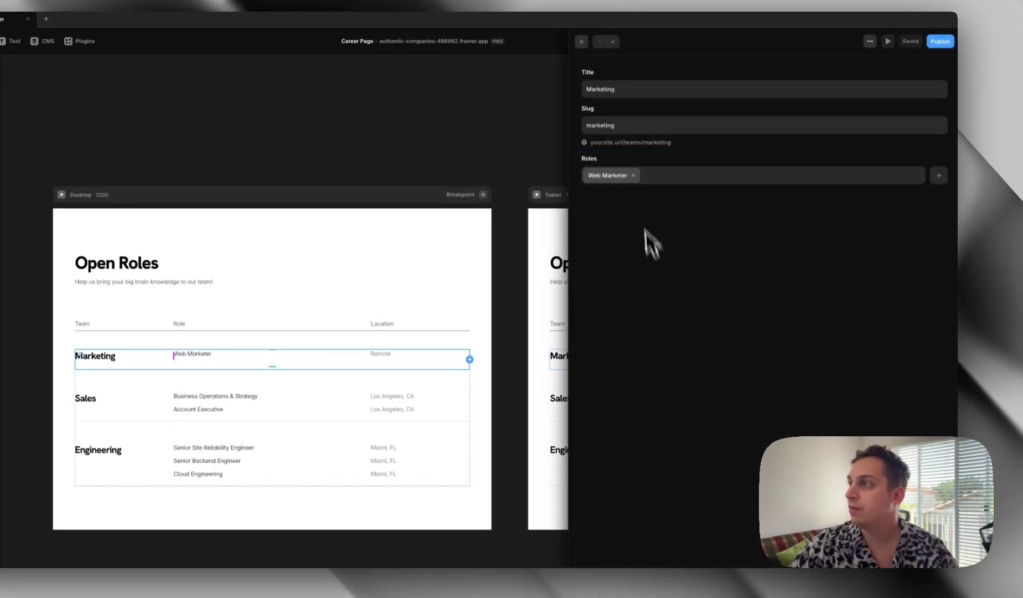
key(Escape)
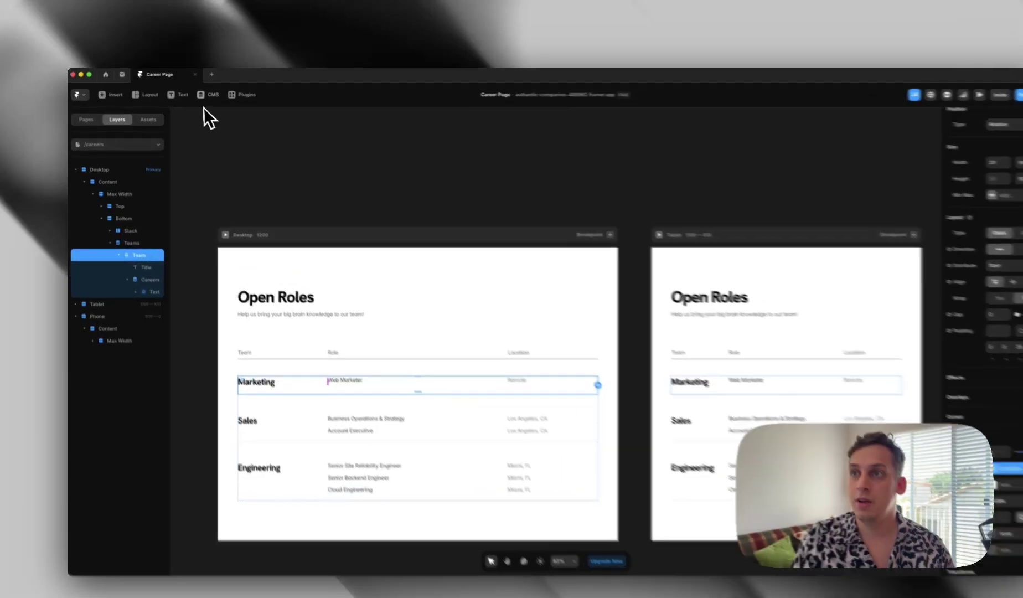
click(195, 92)
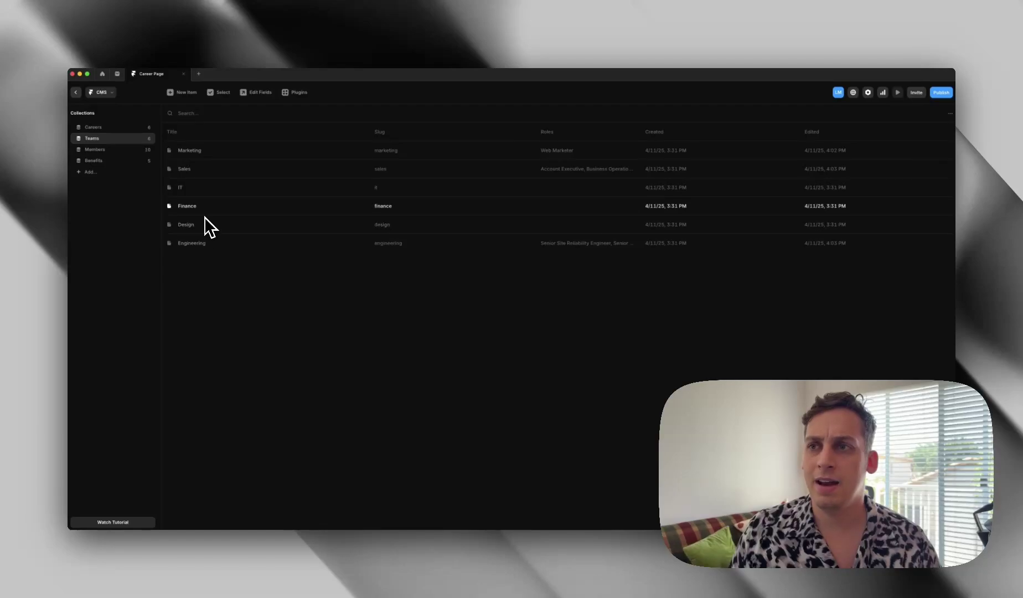
Return to the careers page and examine the Team item's Title and the nested Careers list with its Team filter
click(76, 92)
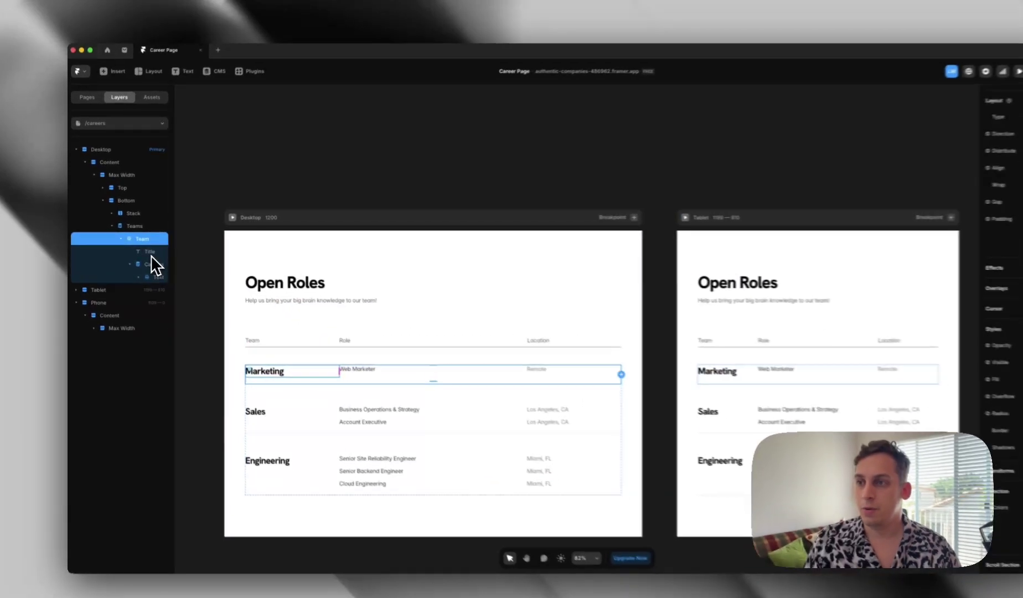
click(140, 251)
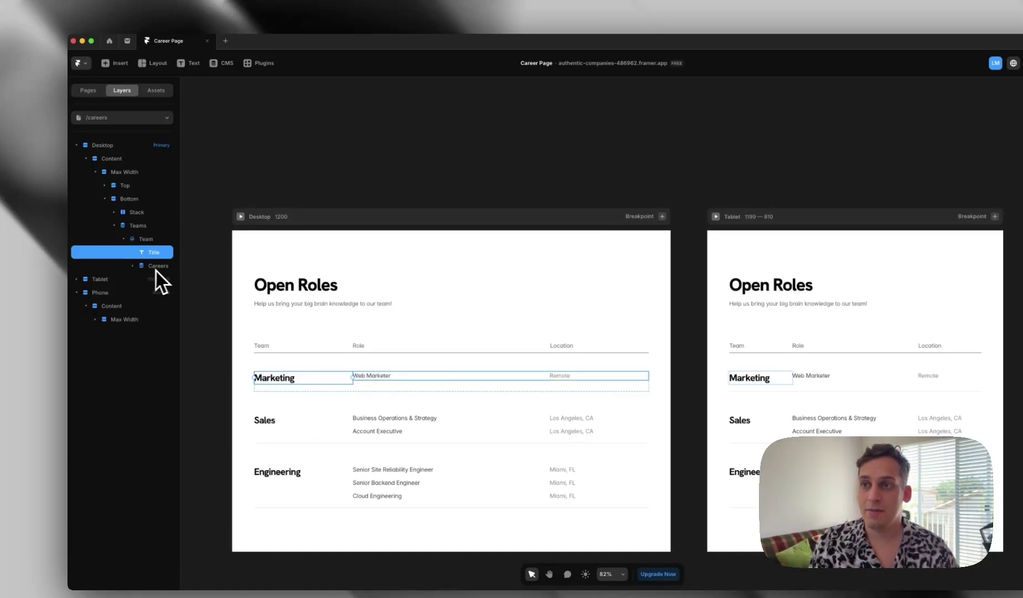
click(160, 268)
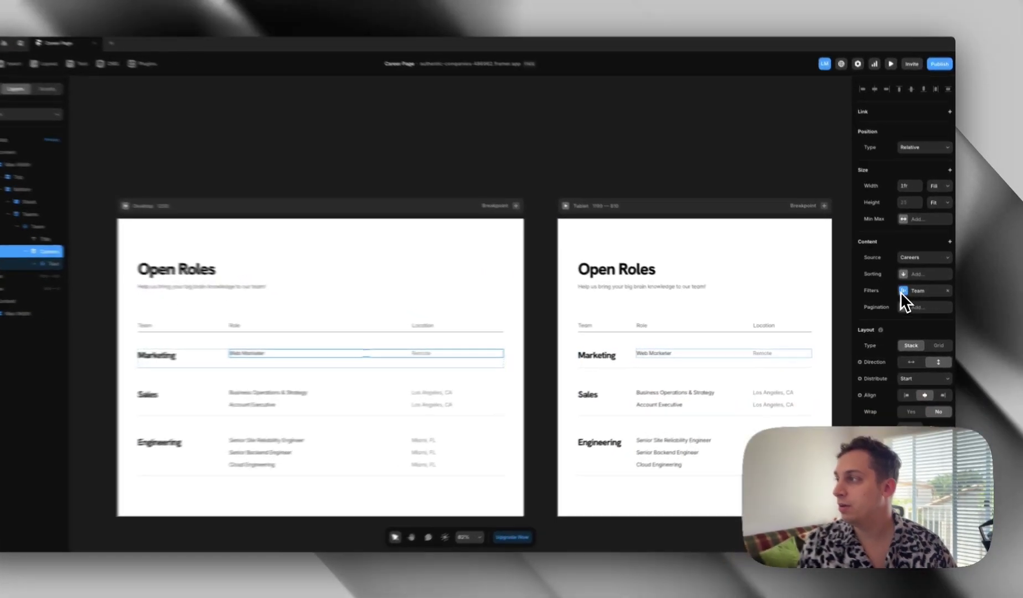
click(901, 291)
click(811, 328)
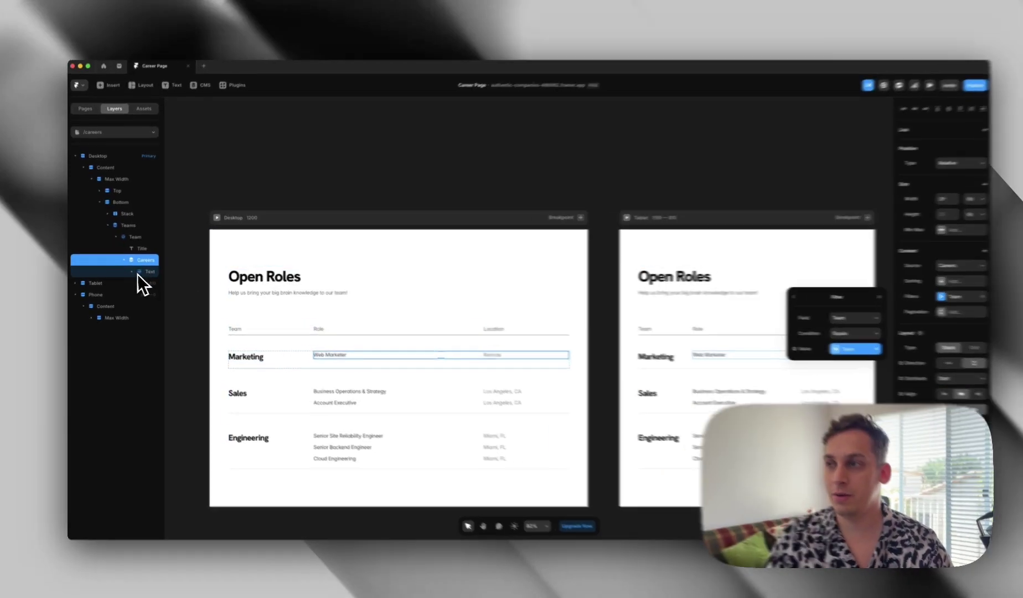
Examine the Text row inside the nested Careers list and its role title and location text layers
click(138, 272)
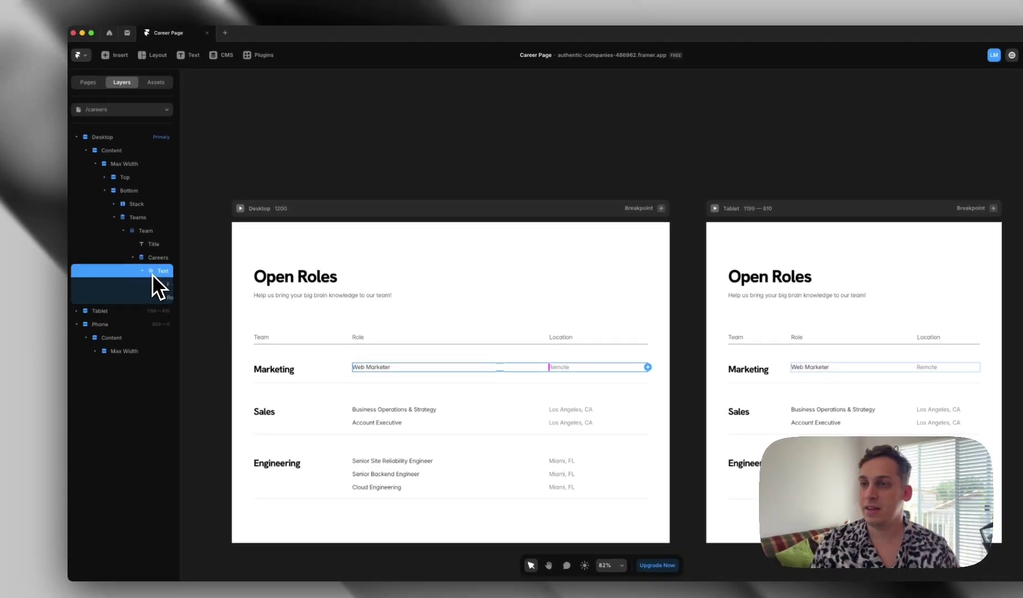
scroll(304, 313, down, 3)
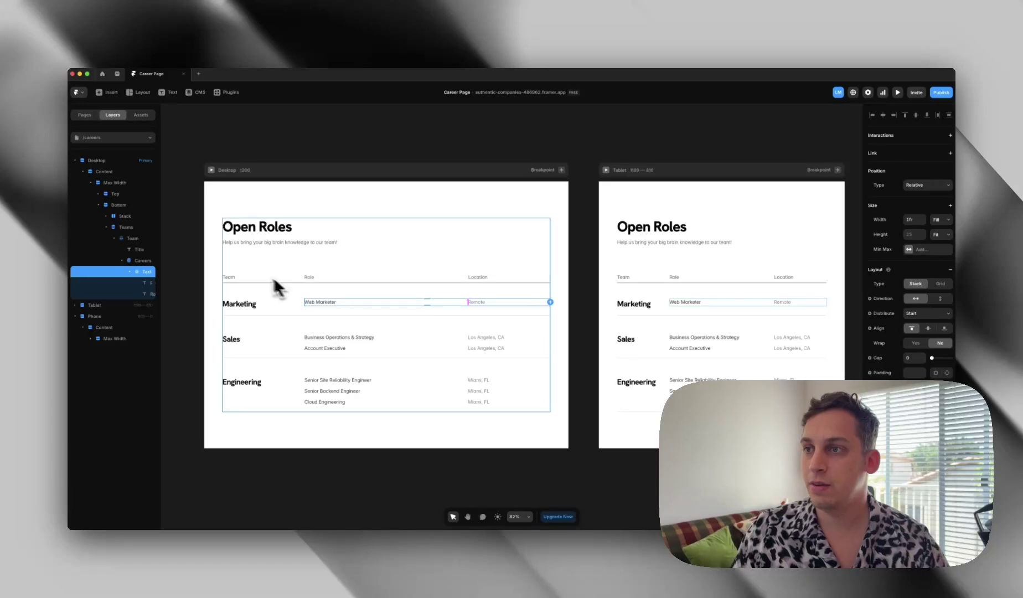
click(148, 283)
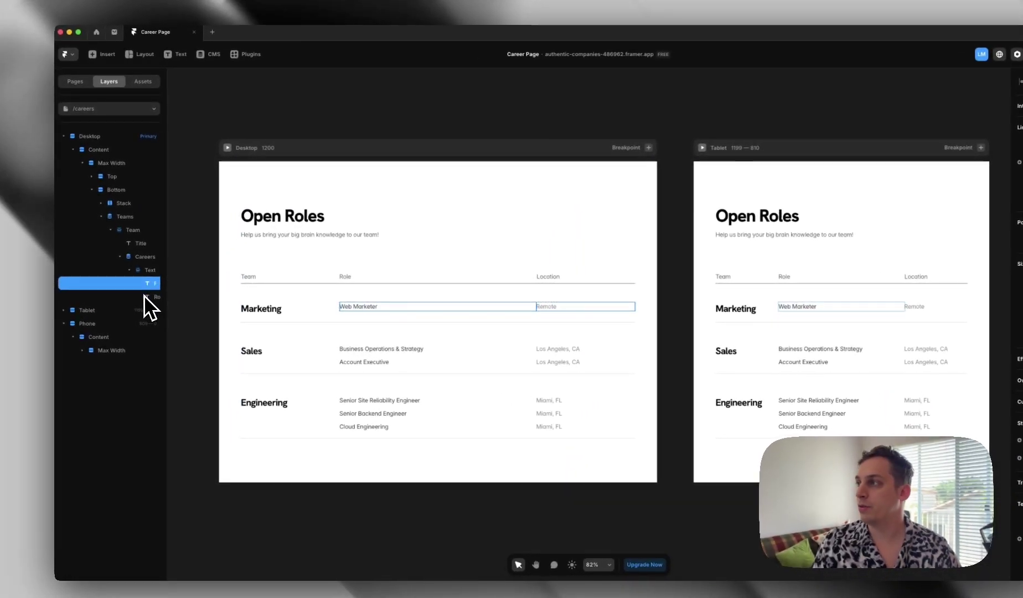
click(144, 297)
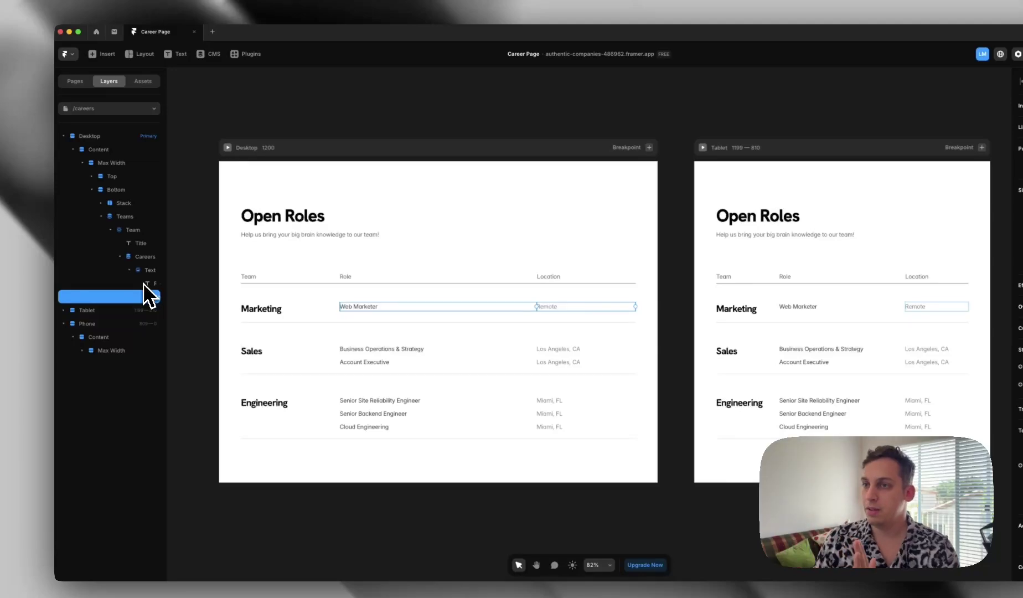
click(147, 281)
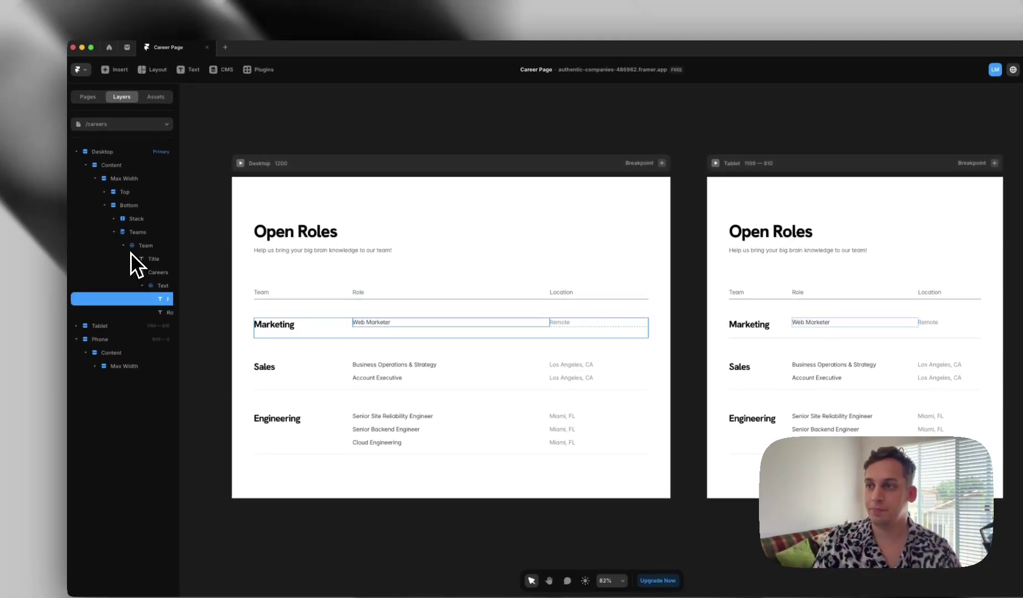
Select the desktop Teams list on the canvas and collapse the Max Width and Content layers
click(303, 325)
click(433, 322)
click(215, 311)
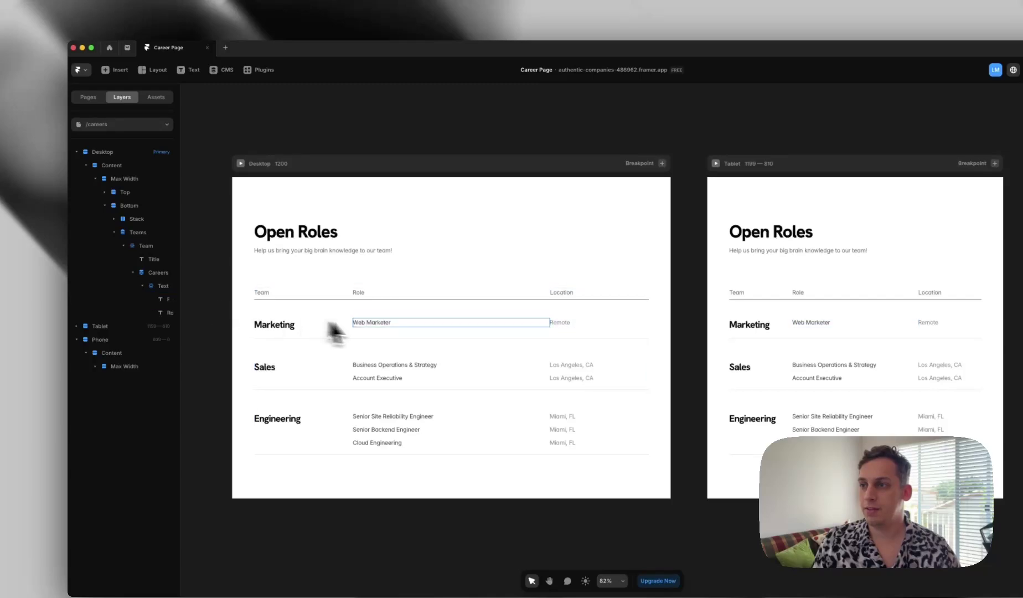
click(356, 354)
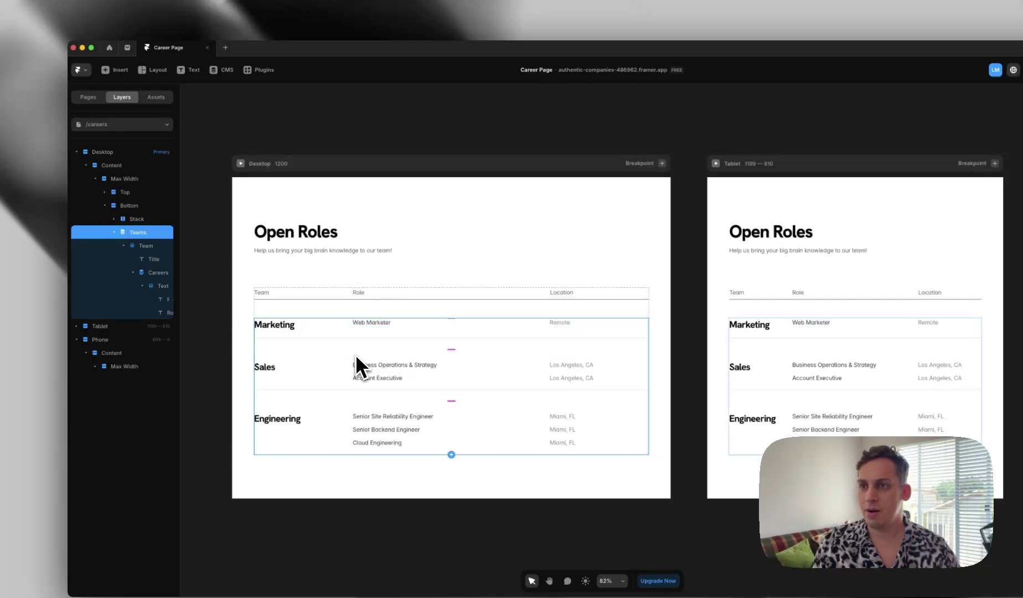
click(95, 178)
click(86, 165)
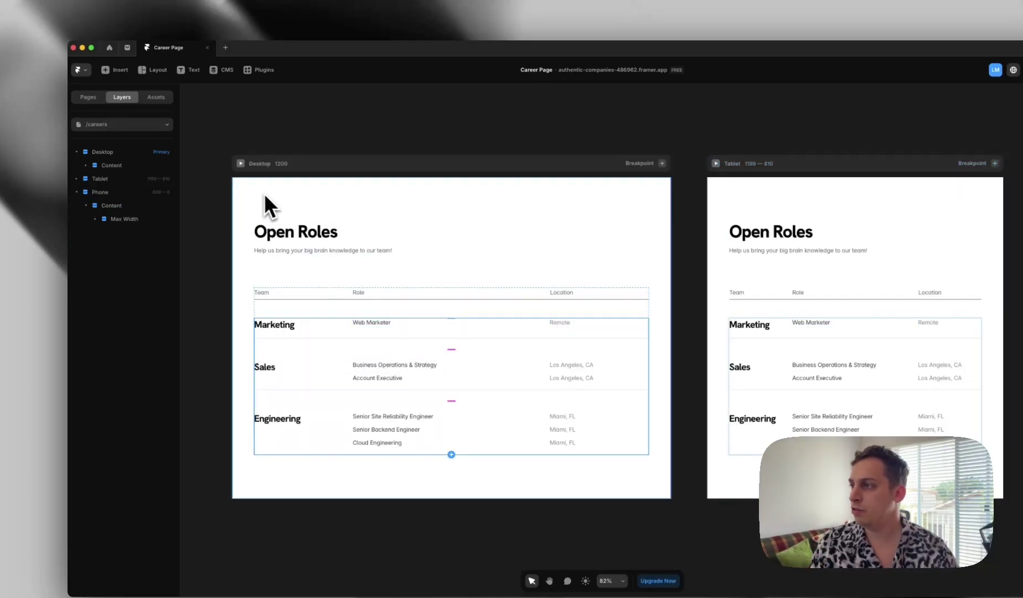
Compare the Tablet and Phone breakpoints, examining the header Stack on Tablet and the hidden header Stack on Phone
scroll(264, 193, right, 5)
scroll(453, 289, right, 5)
click(599, 289)
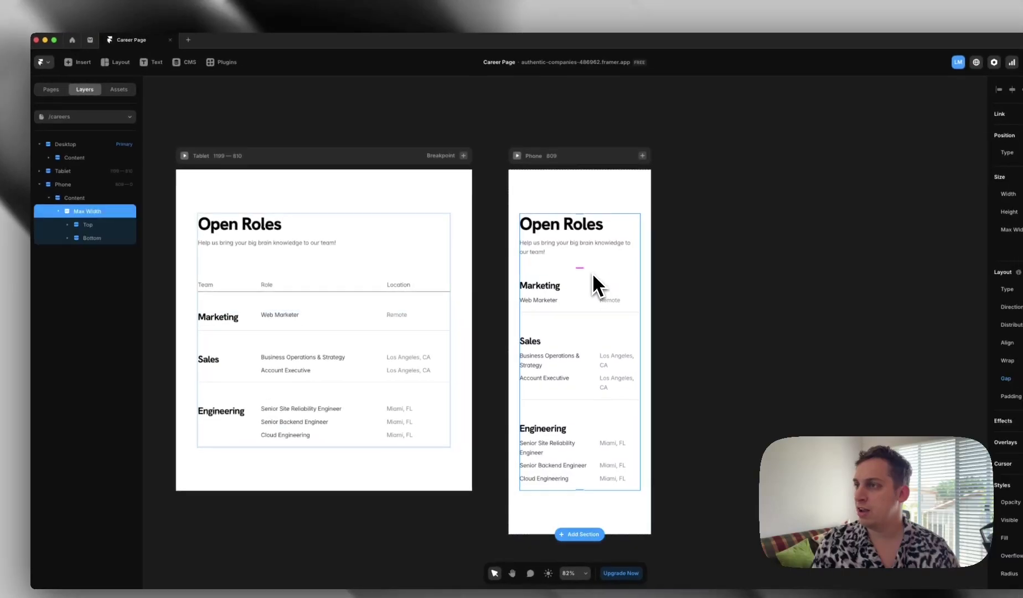
scroll(566, 272, left, 3)
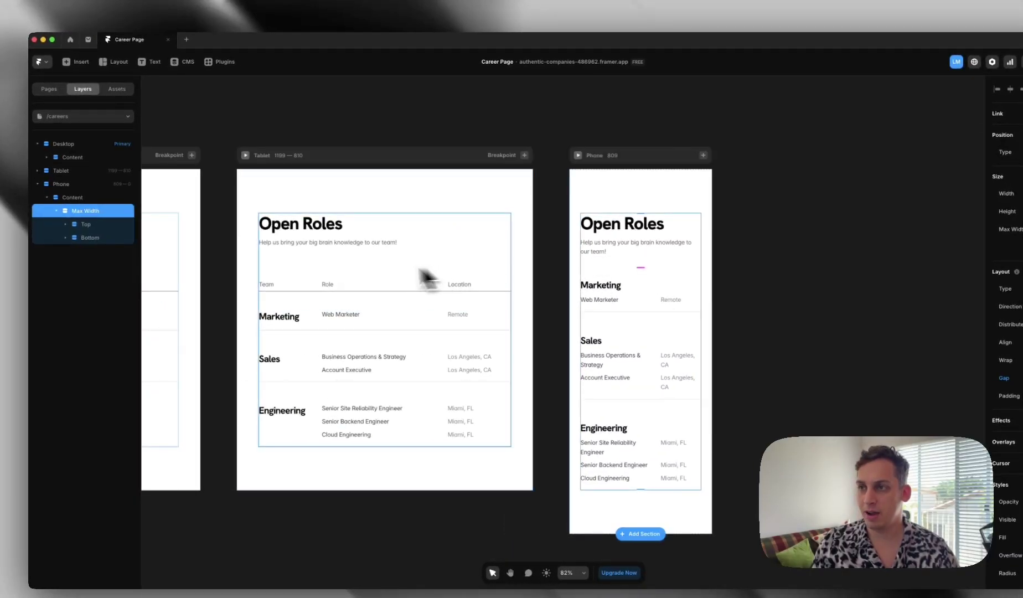
click(301, 286)
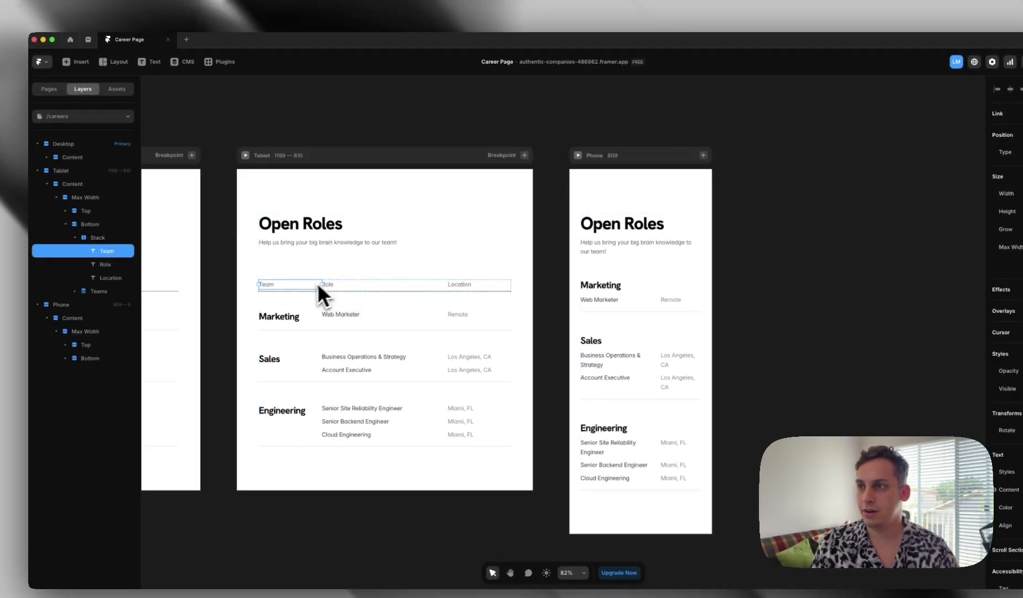
click(124, 244)
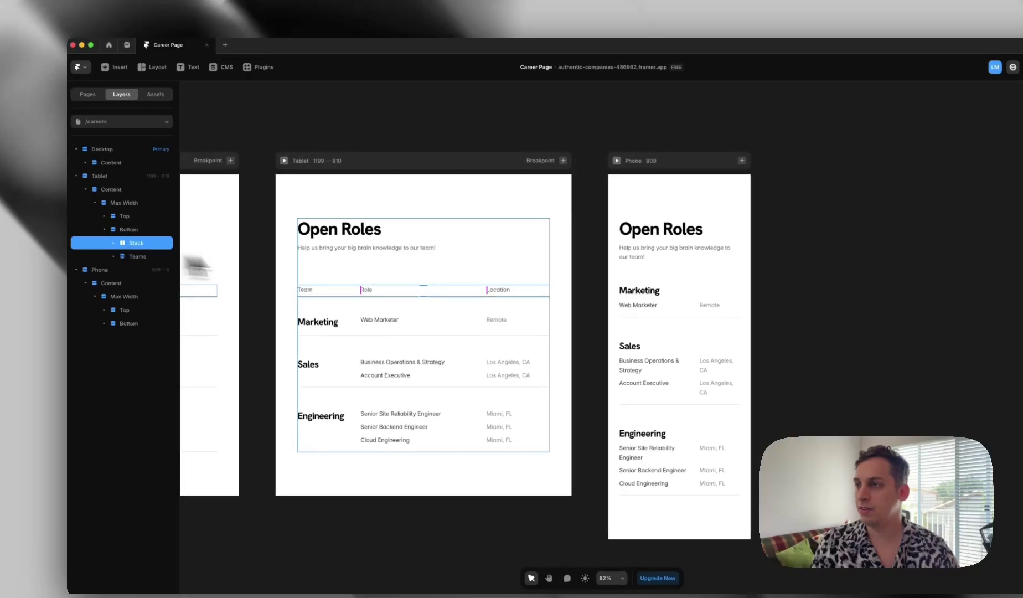
click(653, 292)
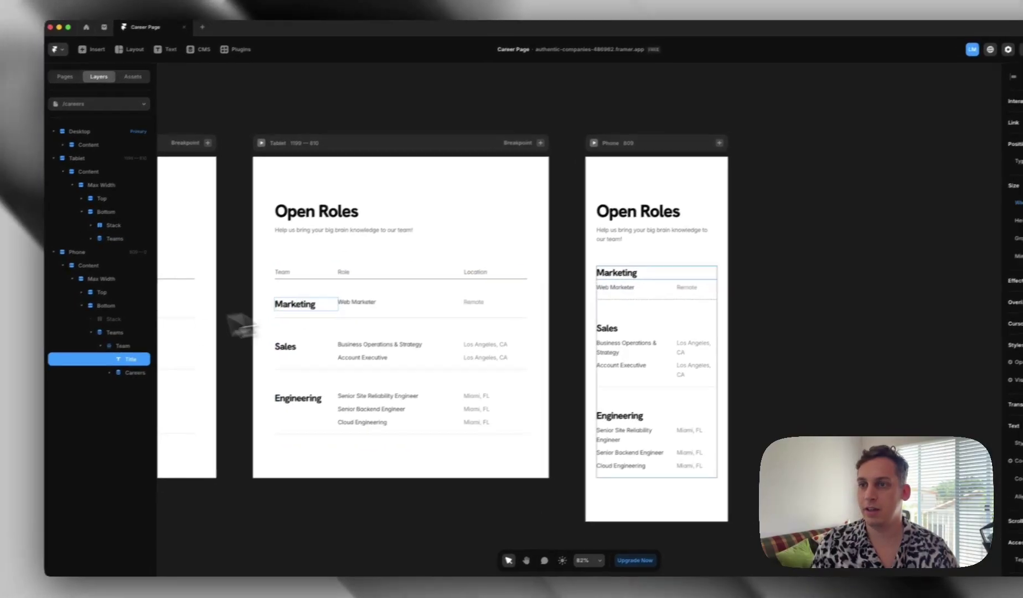
click(110, 319)
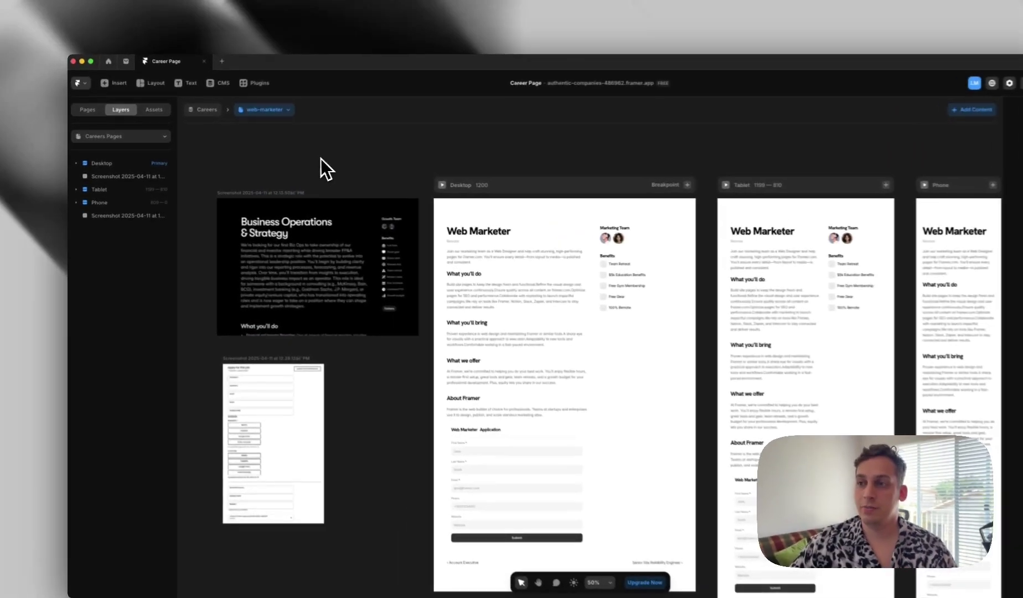
Compare the two reference screenshots with the Careers detail page layout, and delete both from the canvas
click(263, 233)
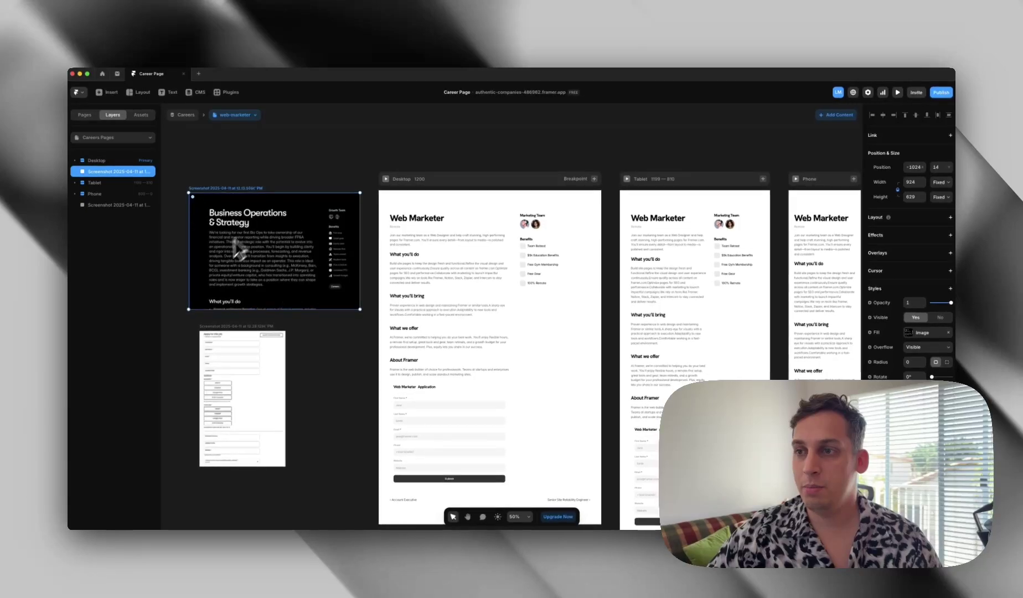
scroll(221, 341, up, 5)
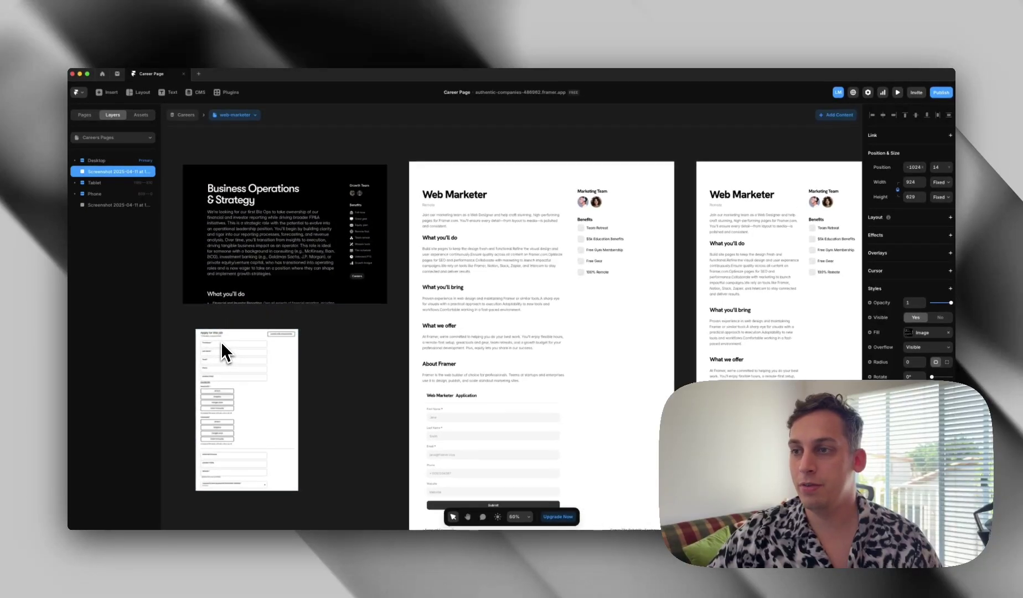
scroll(270, 335, right, 4)
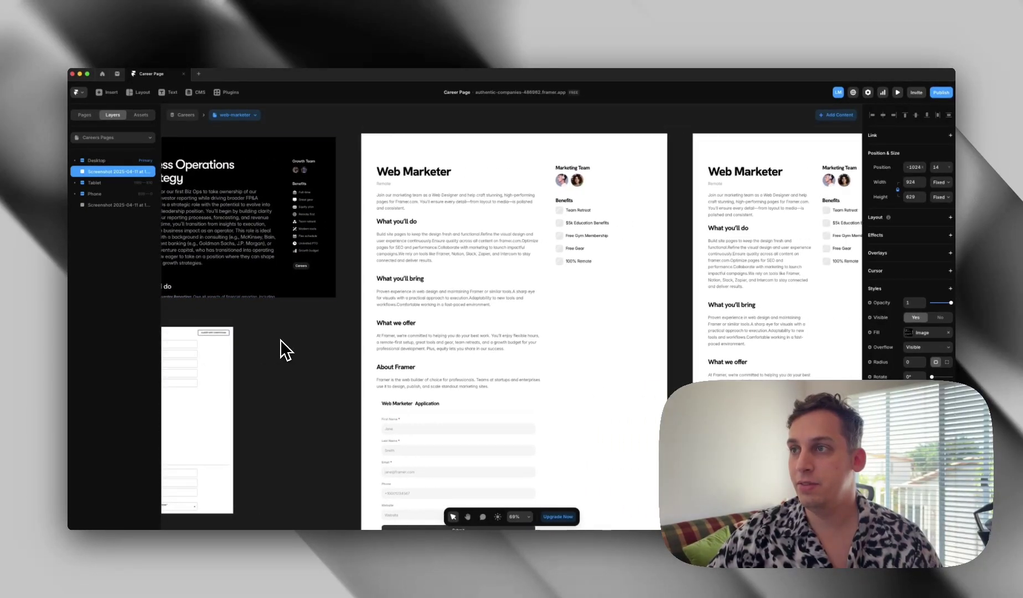
scroll(280, 340, left, 5)
scroll(274, 337, up, 2)
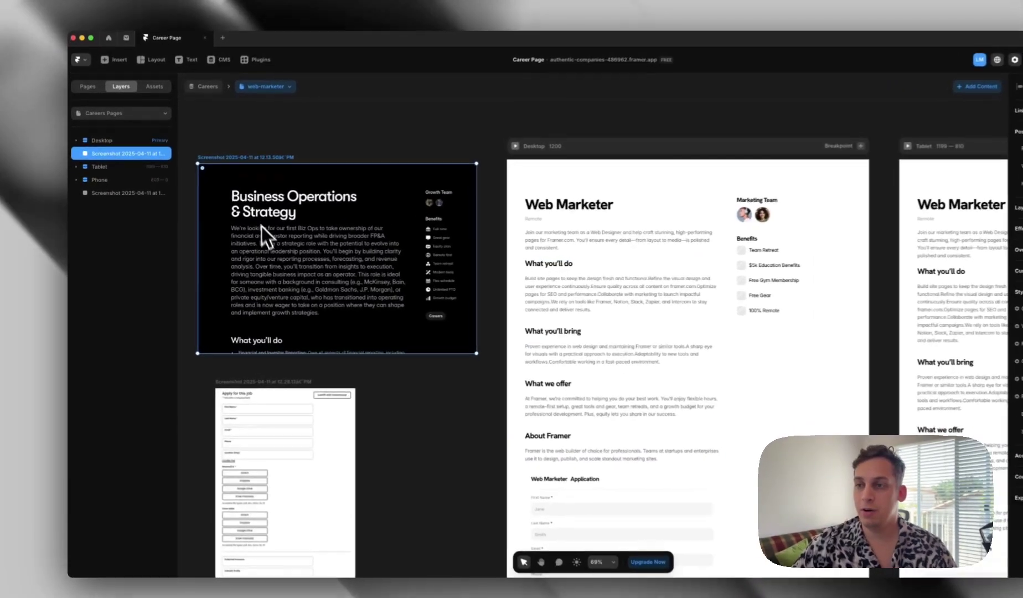
shift+click(244, 365)
key(Delete)
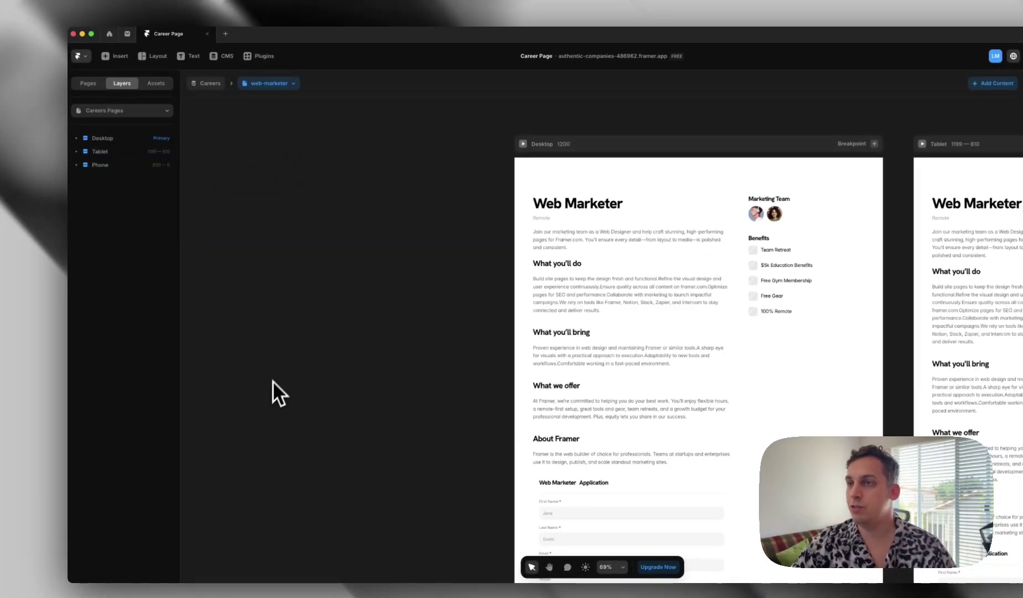
Examine the detail page's main Stack, its Top section and the lower Stack holding the Previous and Next links
scroll(260, 292, right, 10)
scroll(248, 296, left, 7)
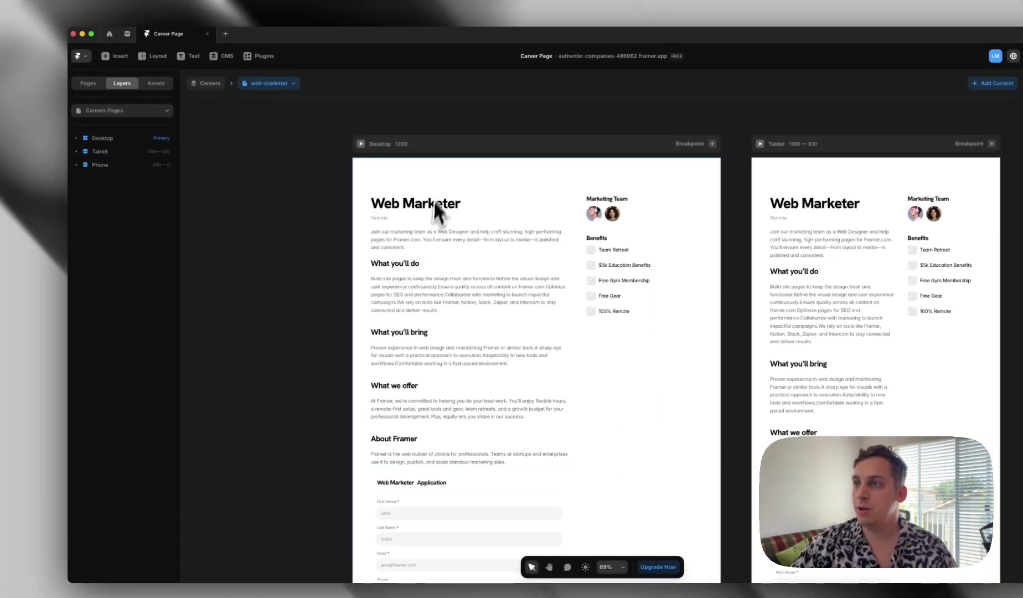
click(415, 188)
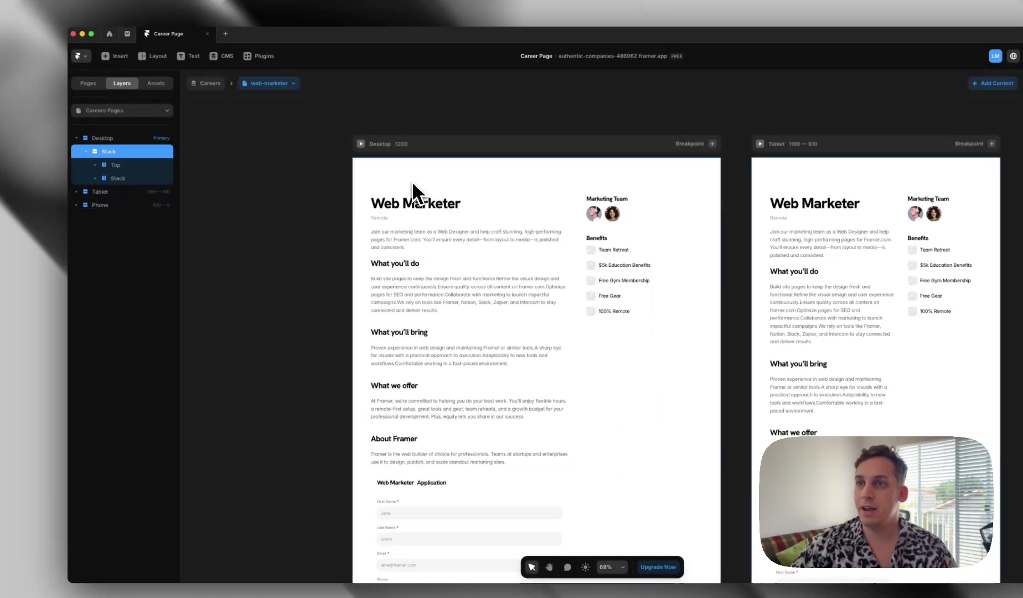
click(105, 151)
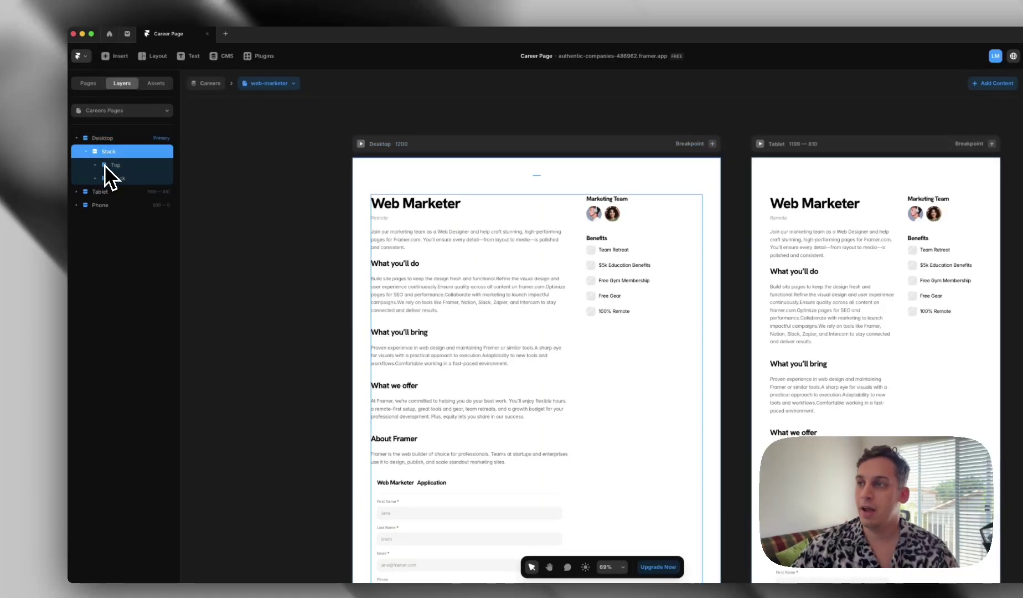
click(108, 165)
scroll(376, 222, down, 5)
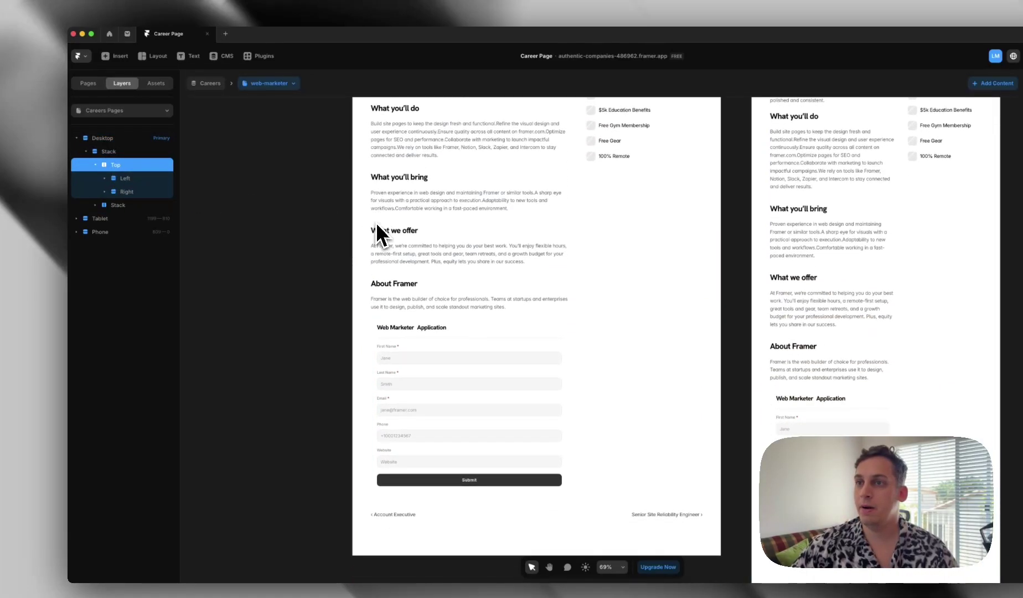
click(118, 205)
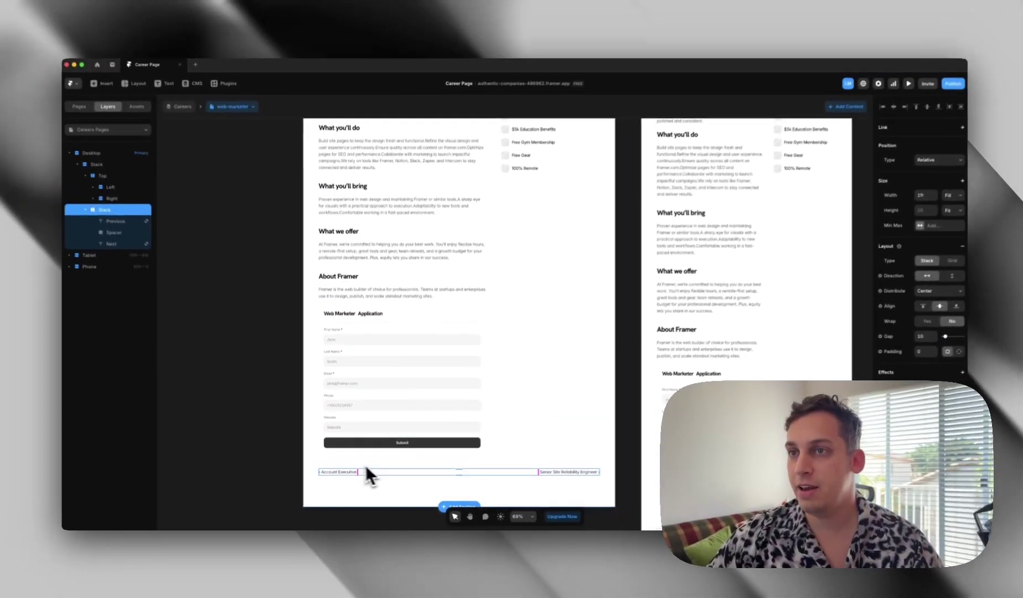
scroll(197, 258, up, 2)
scroll(220, 298, up, 2)
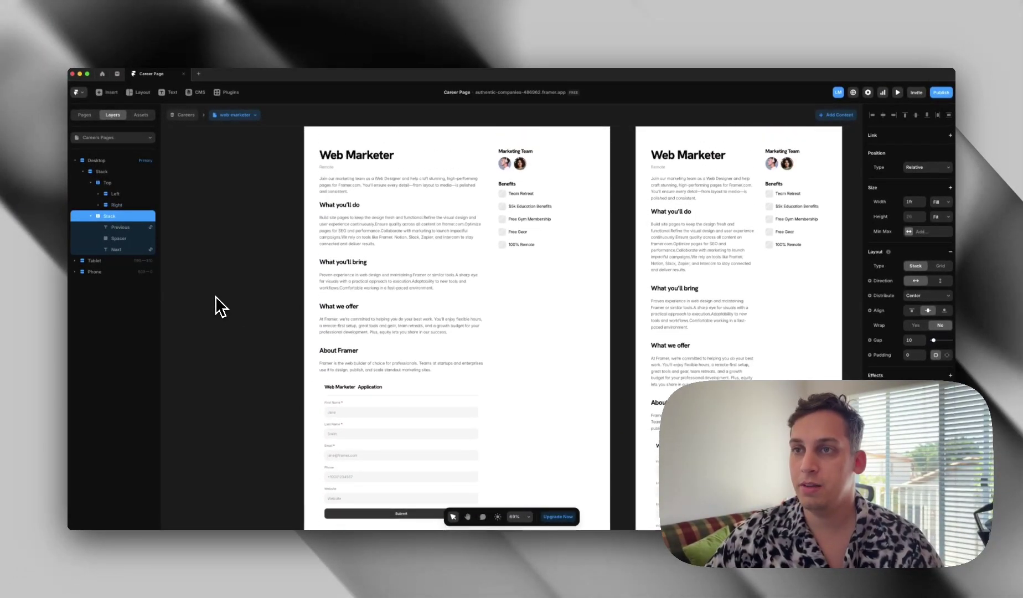
Examine the Left and Right columns inside the detail page's Top section
click(108, 182)
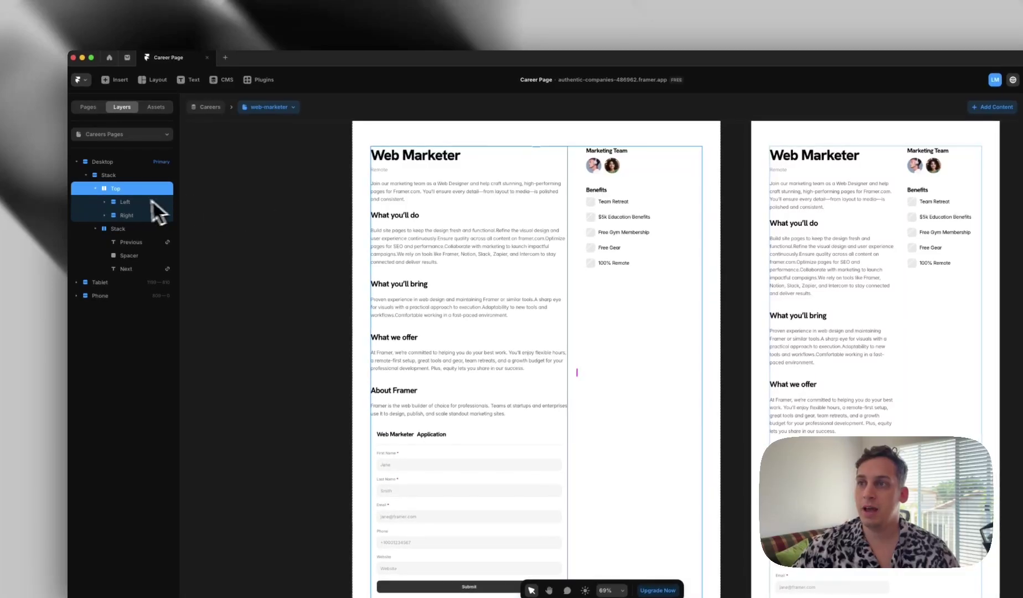
click(135, 202)
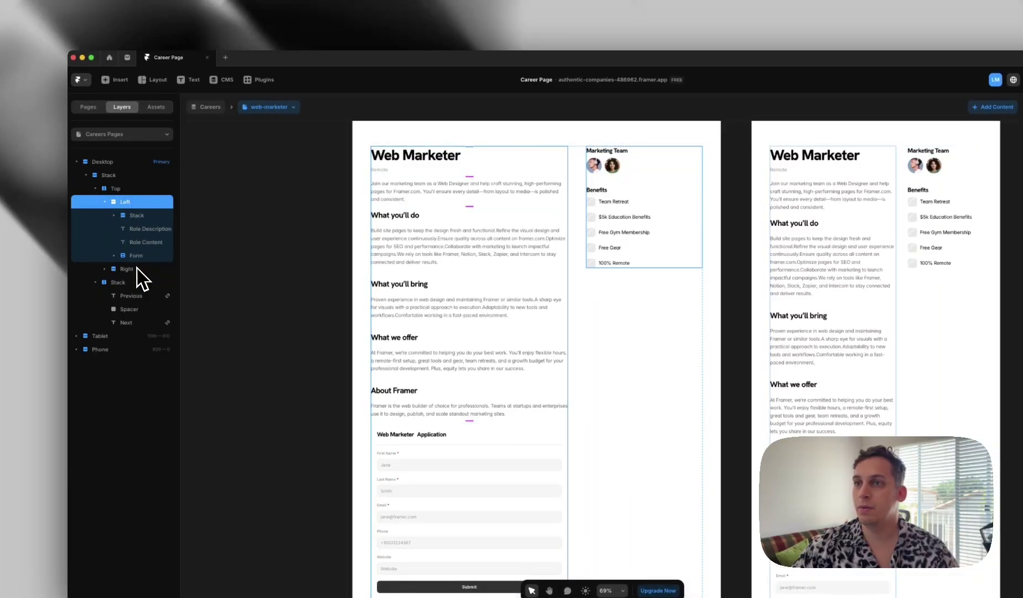
click(136, 269)
click(106, 203)
click(114, 204)
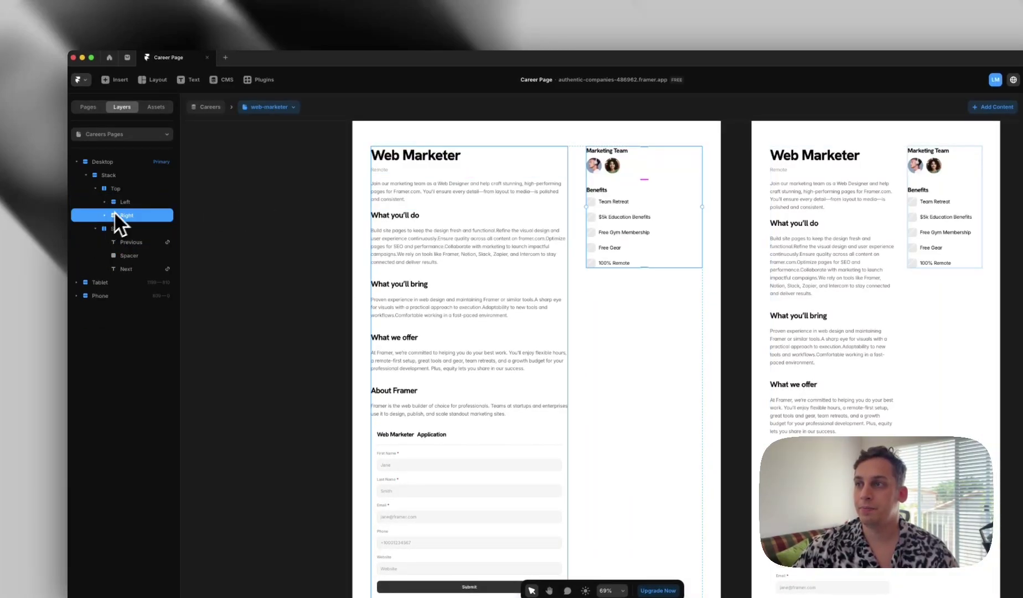
Examine the Role Title and Role Location text layers in the Left column's Stack
click(106, 202)
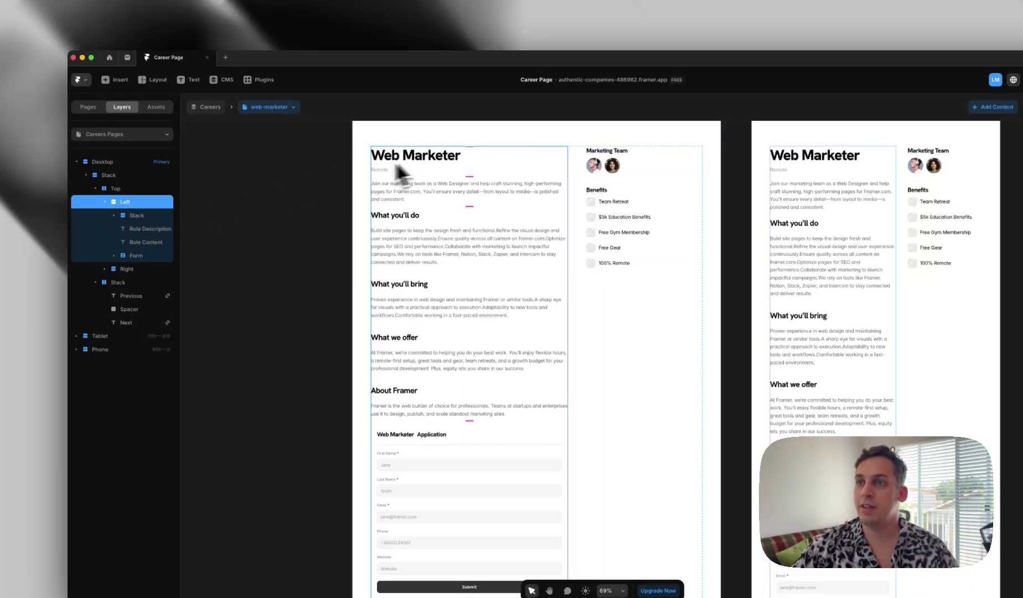
click(147, 220)
key(Return)
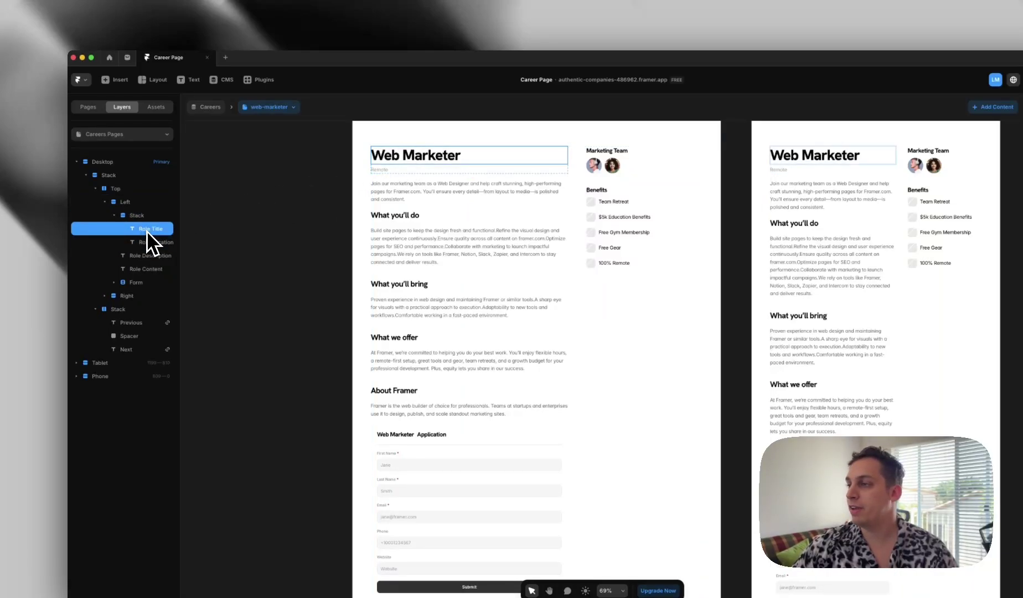
click(147, 242)
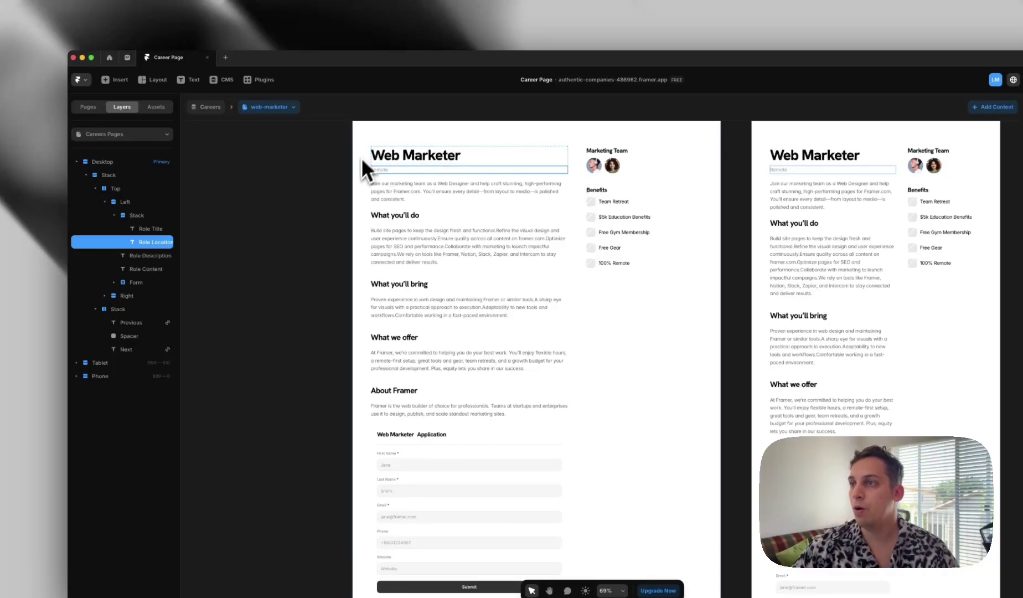
Examine the Role Description and Role Content text layers in the Left column
scroll(385, 174, up, 1)
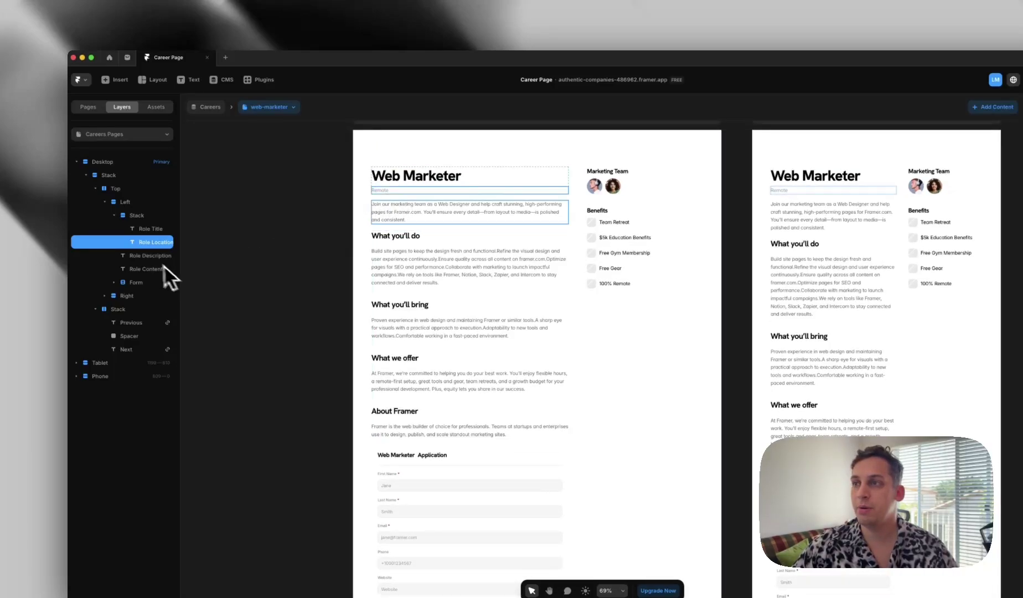
click(144, 259)
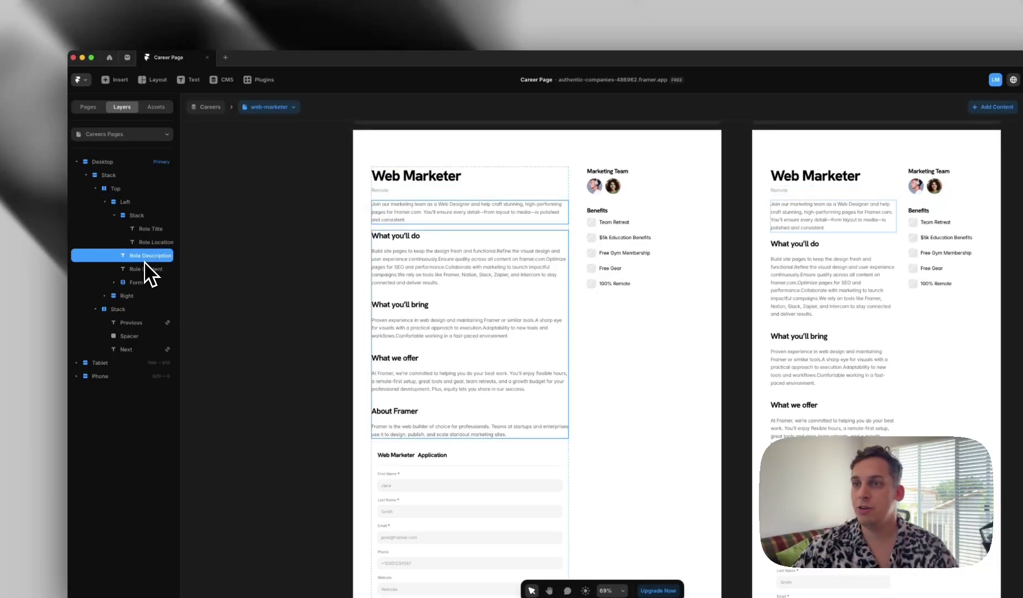
click(142, 269)
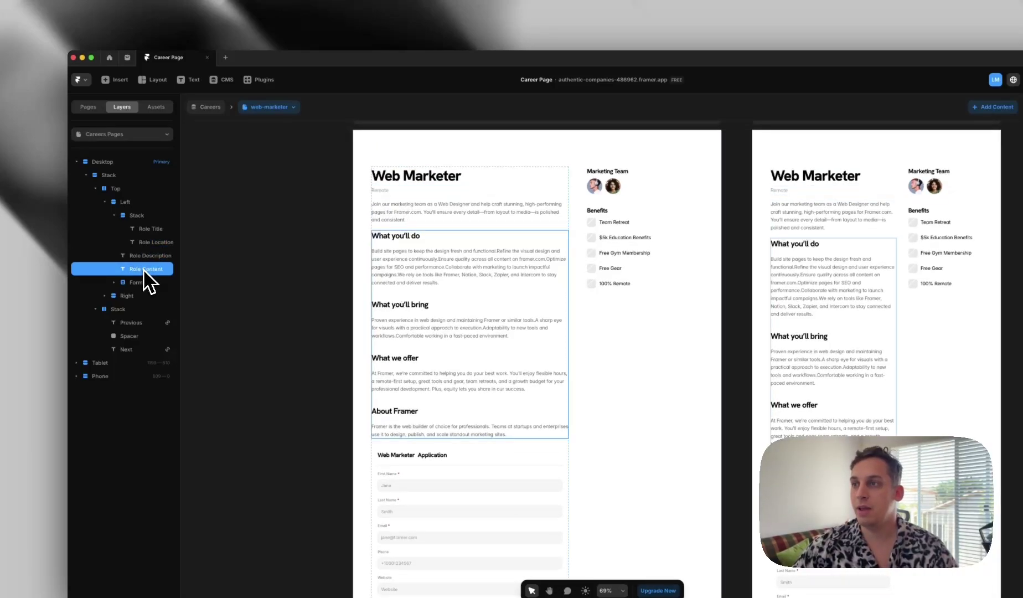
double_click(448, 304)
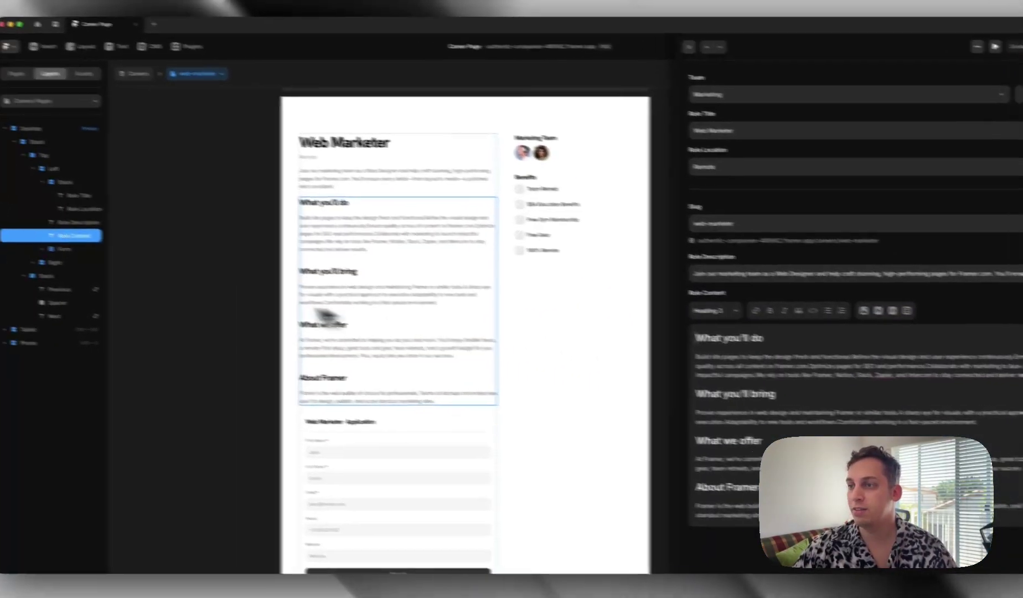
key(Escape)
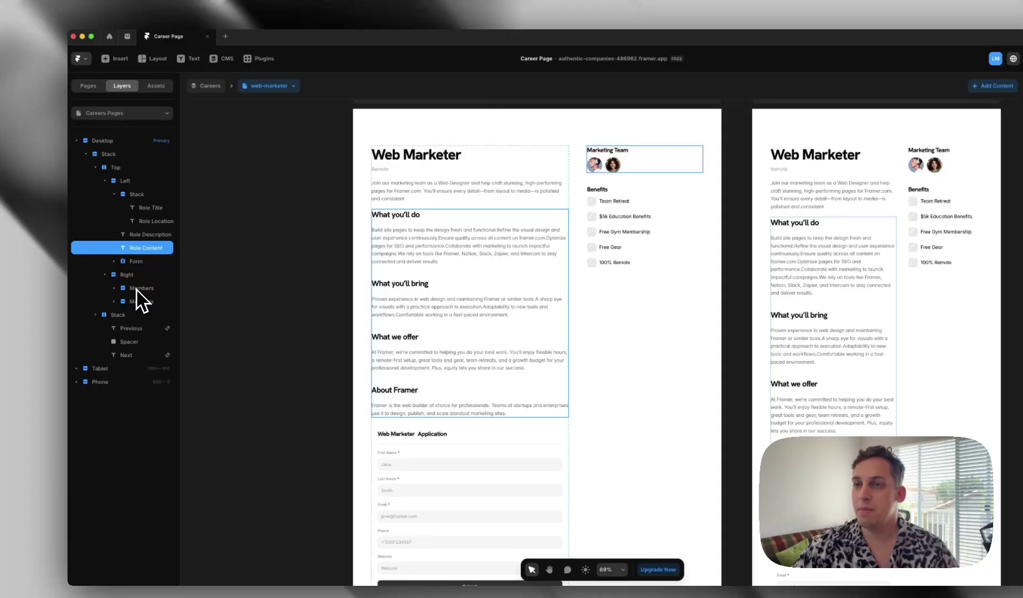
Expand the first Members group in the Right column and examine the Stack holding the team heading
click(126, 290)
click(115, 288)
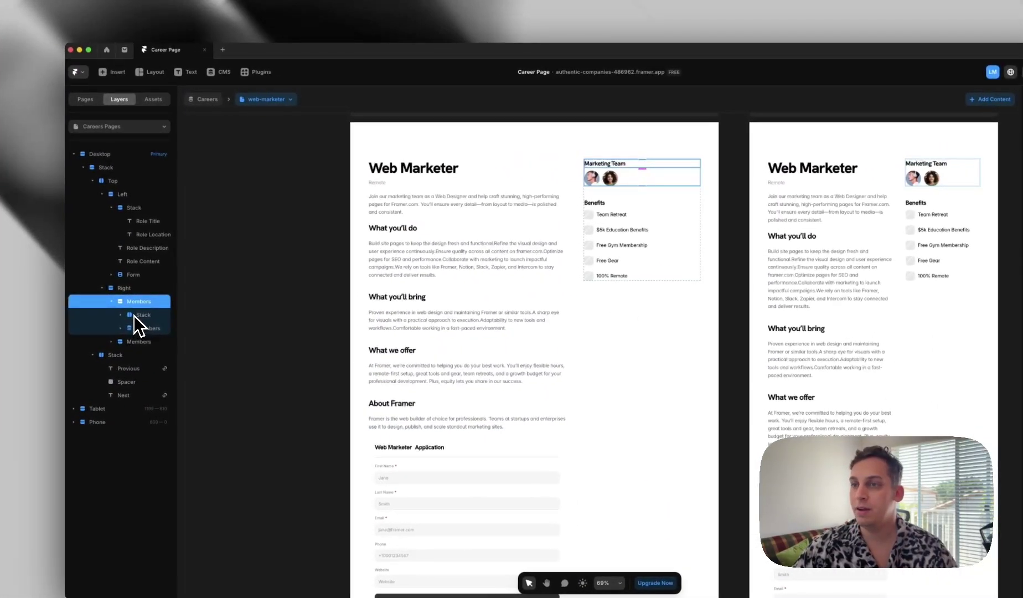
click(127, 314)
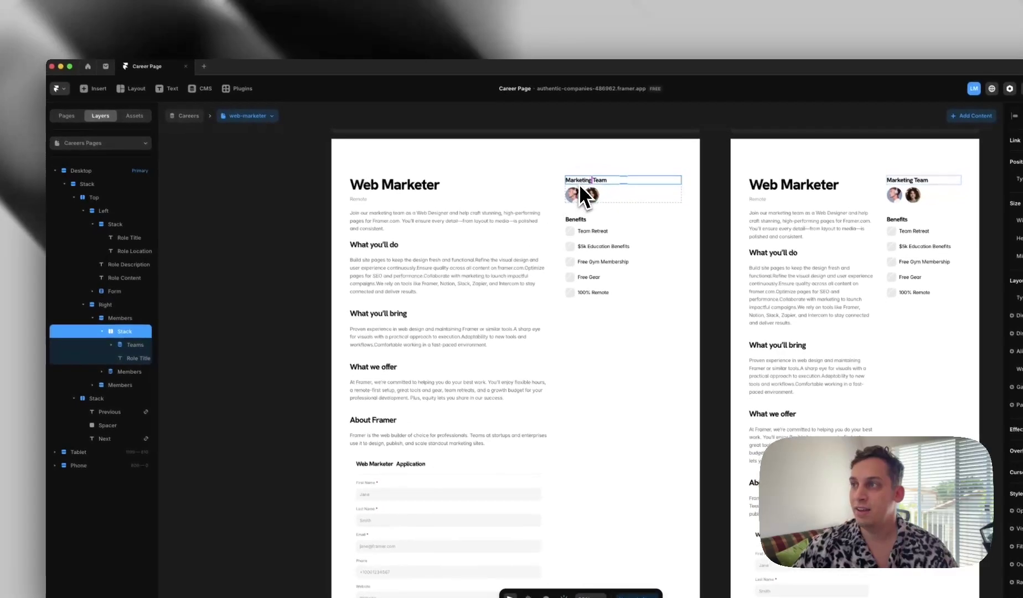
scroll(581, 200, up, 5)
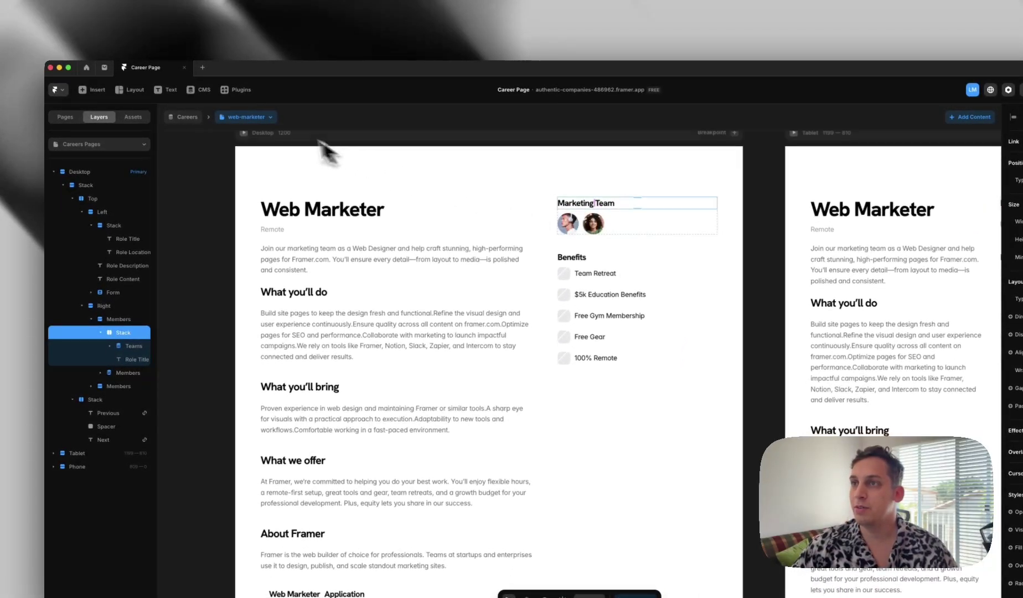
Switch the previewed role to senior-backend-engineer and examine the Teams list nested in the team heading's Stack
click(255, 117)
click(256, 187)
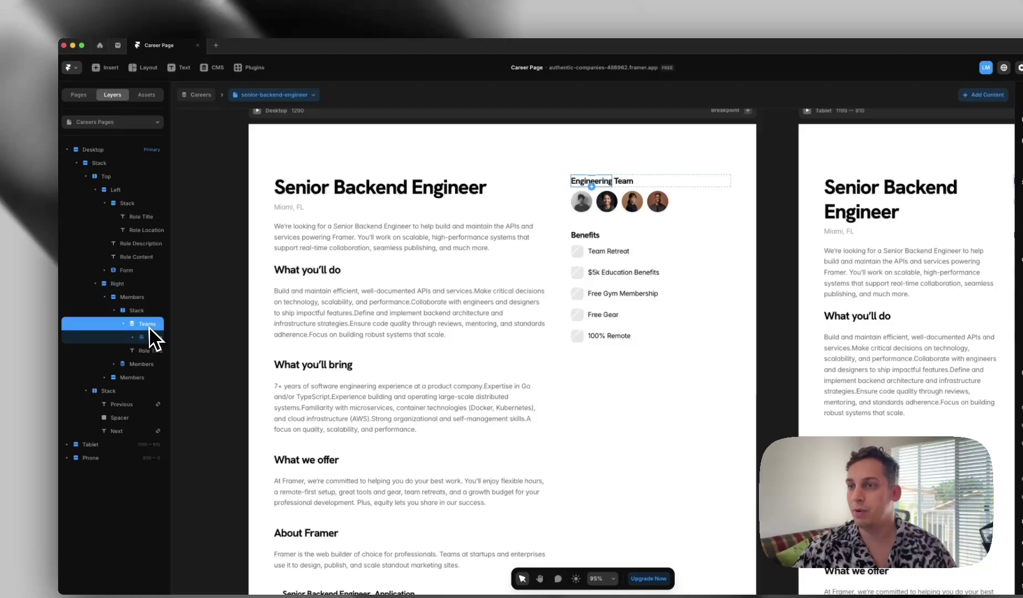
click(135, 343)
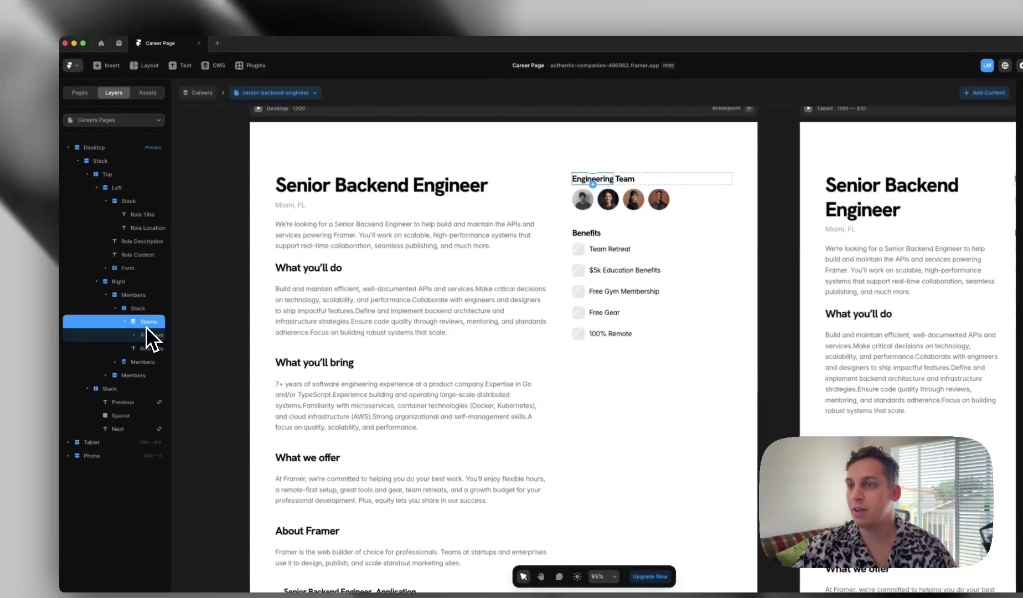
click(141, 334)
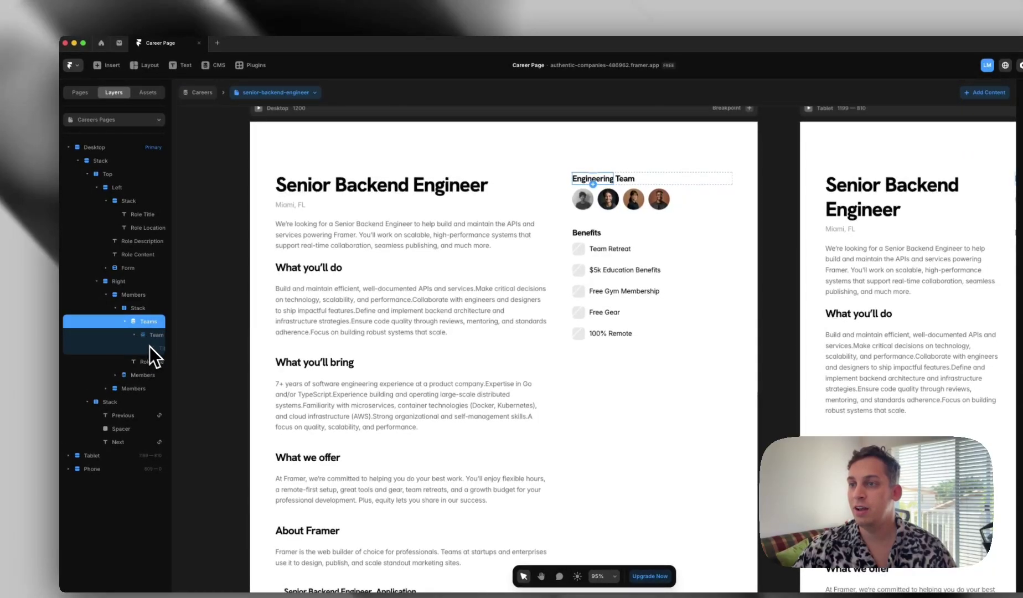
click(155, 348)
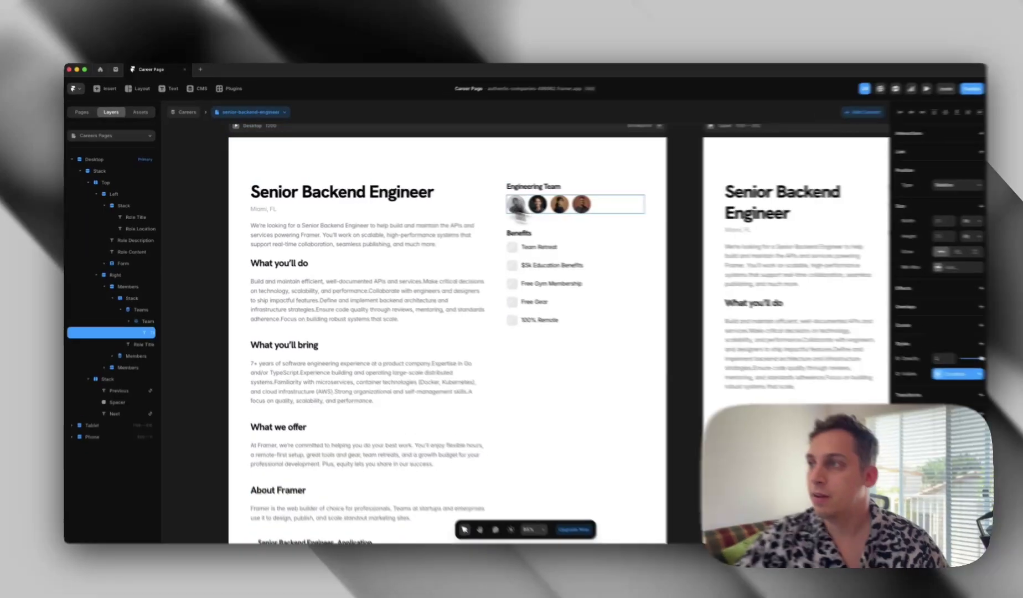
Examine the Members list of team photos, including its Member item and Image layer
click(520, 203)
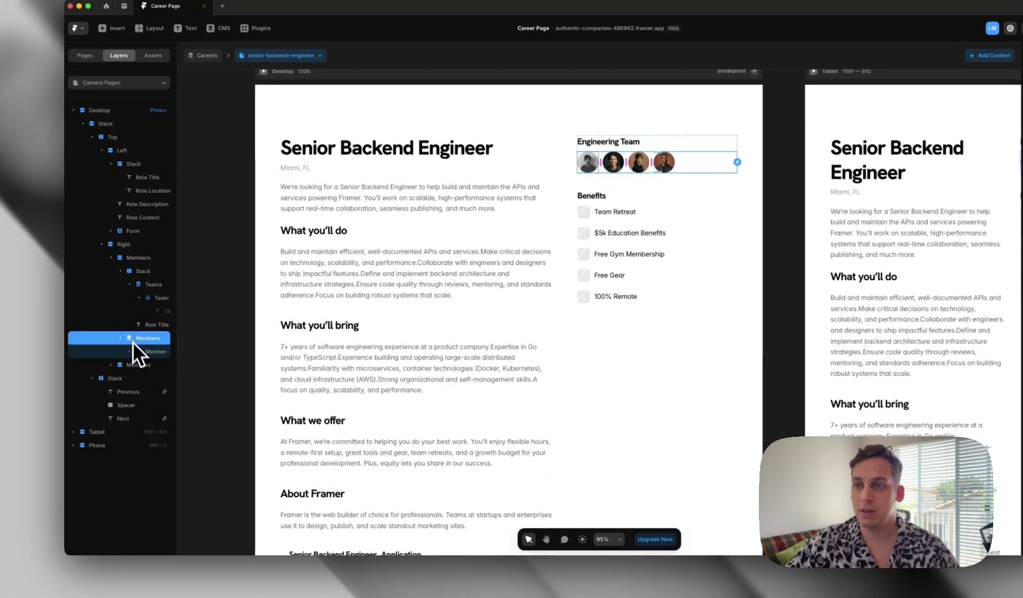
click(135, 353)
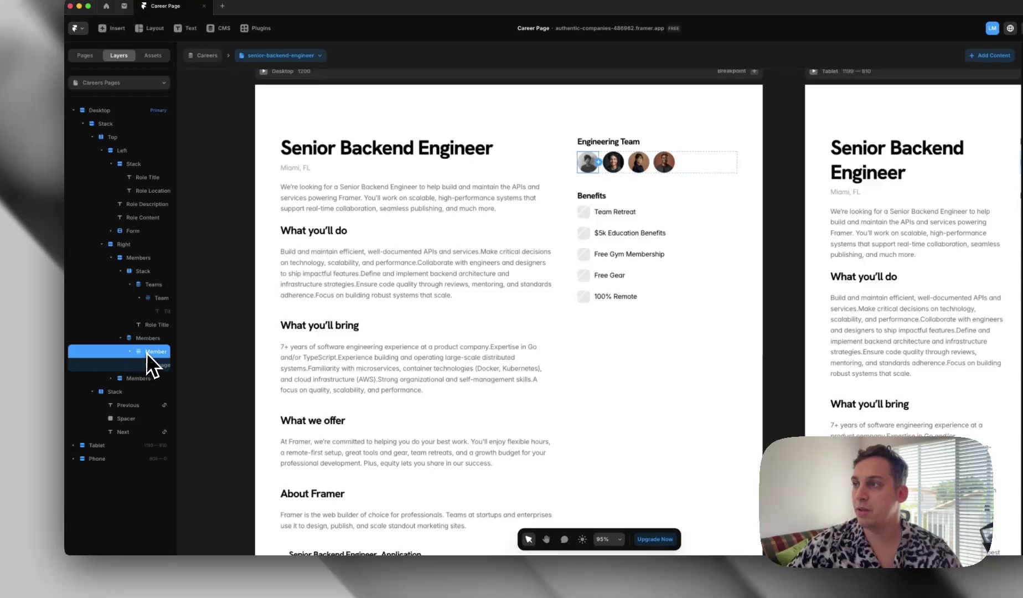
click(155, 364)
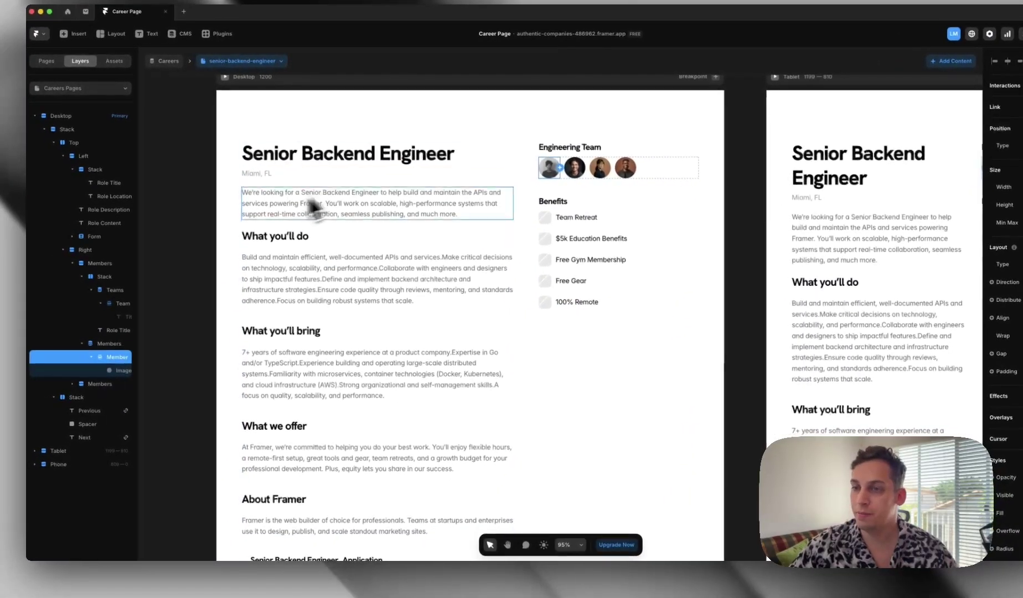
click(52, 226)
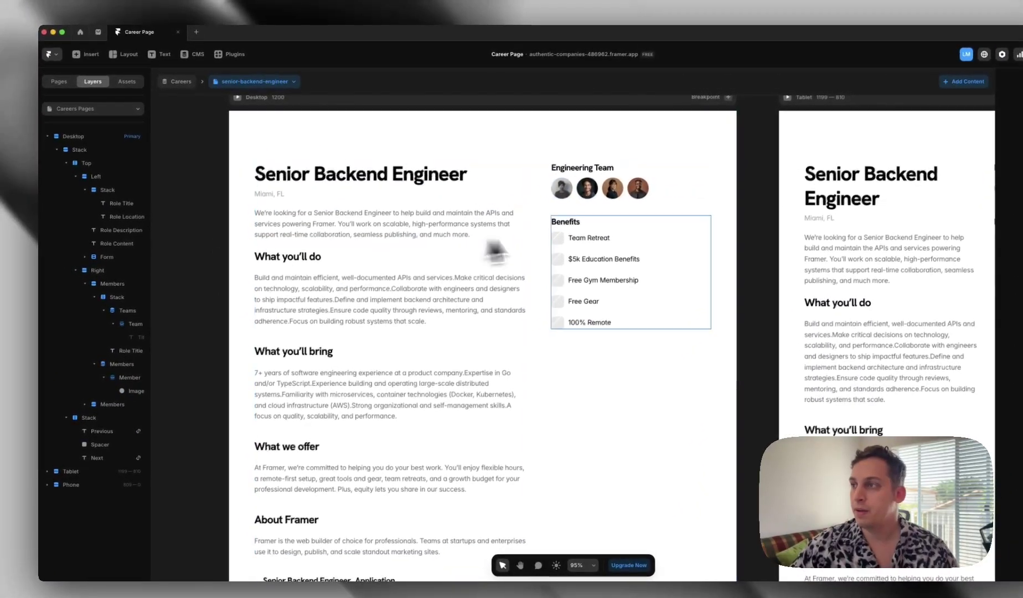
Examine the Benefits section's heading Stack and the Benefit item inside its Benefits list
click(593, 239)
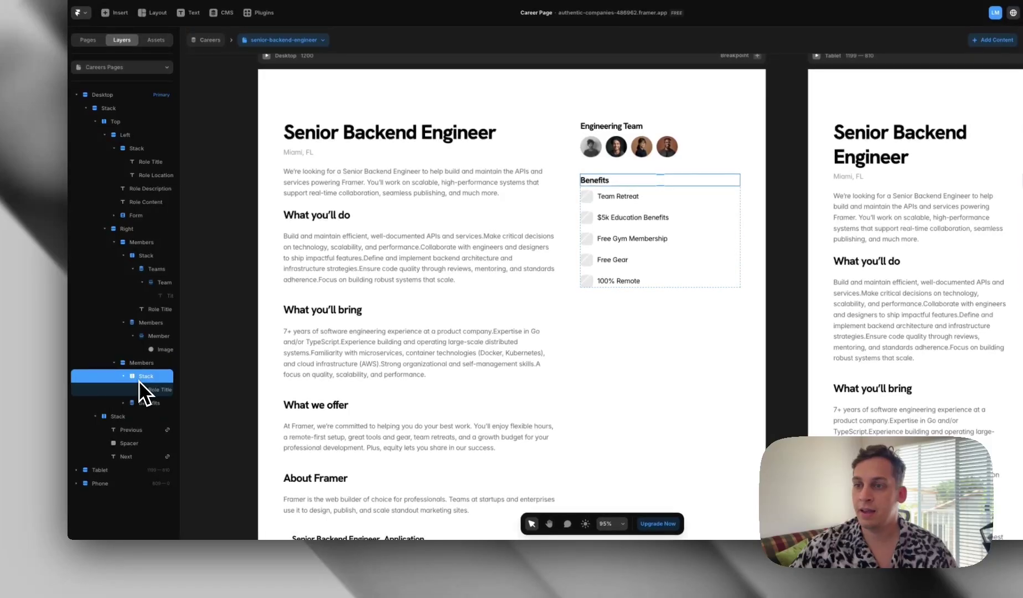
click(142, 390)
click(147, 414)
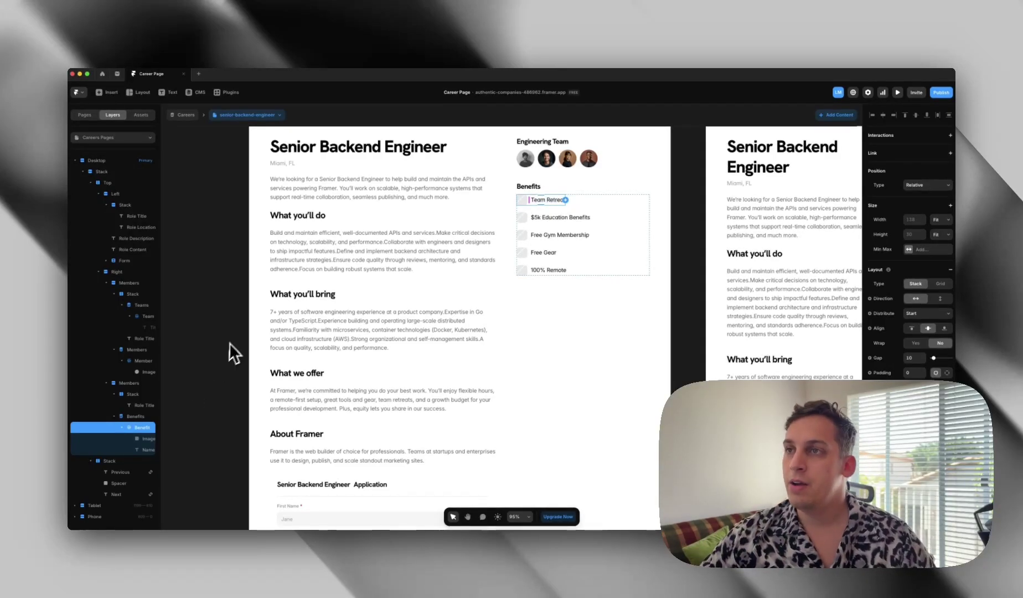
scroll(232, 337, up, 2)
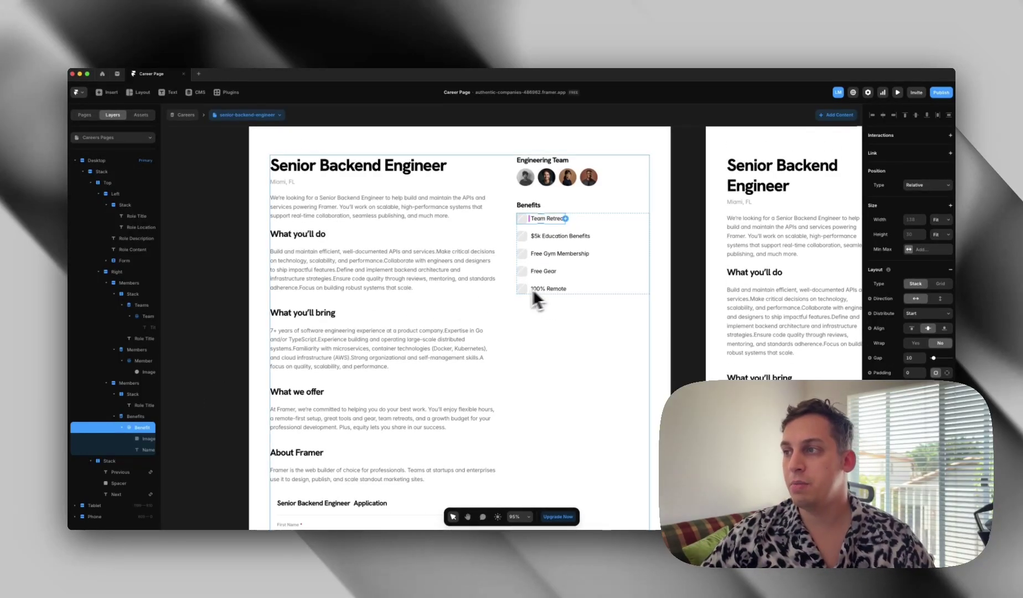
Inspect the Role Title layer heading the application form below the About Framer section
scroll(321, 307, left, 3)
scroll(321, 307, down, 1)
scroll(300, 308, down, 7)
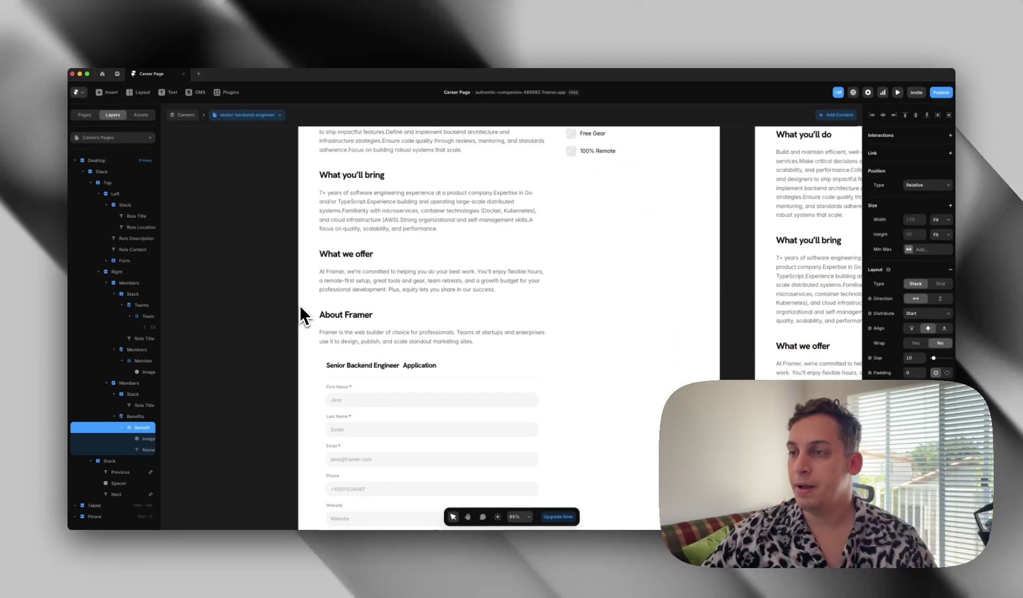
click(345, 311)
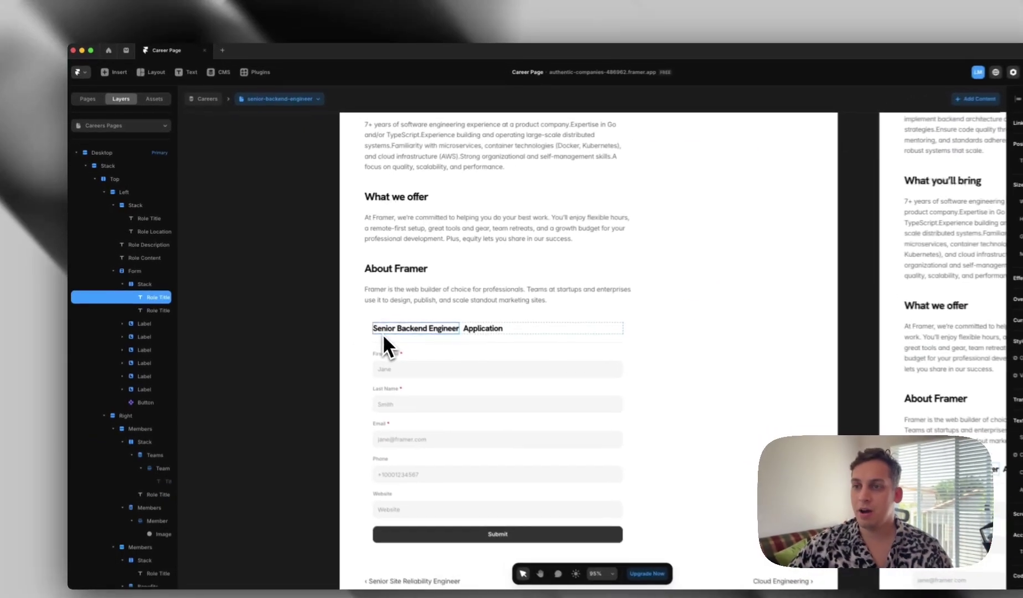
Collapse the Form, its neighbouring Stack, and the Left and Right columns in the layer tree
click(113, 272)
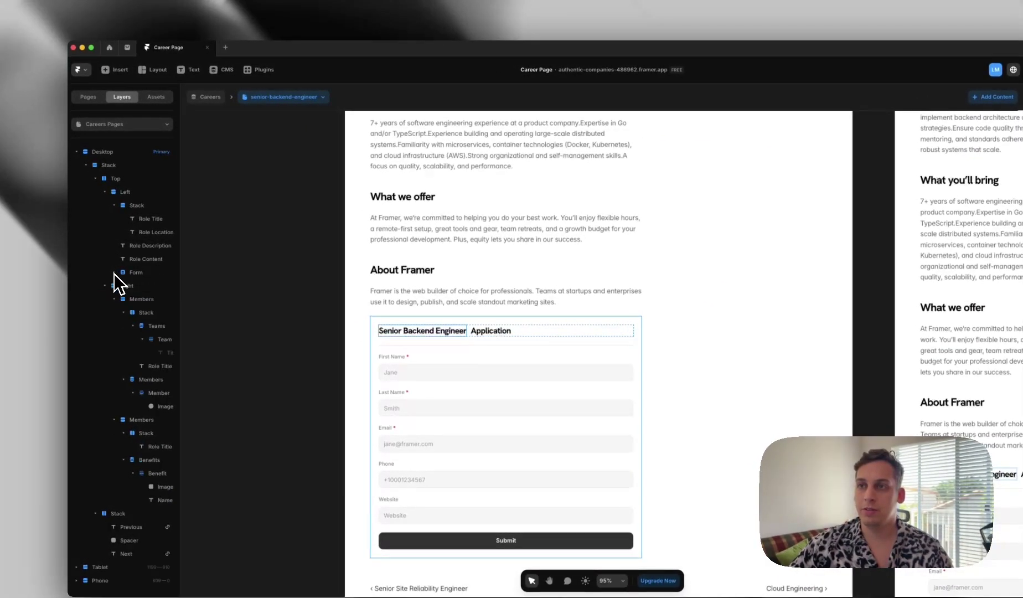
click(114, 205)
click(104, 191)
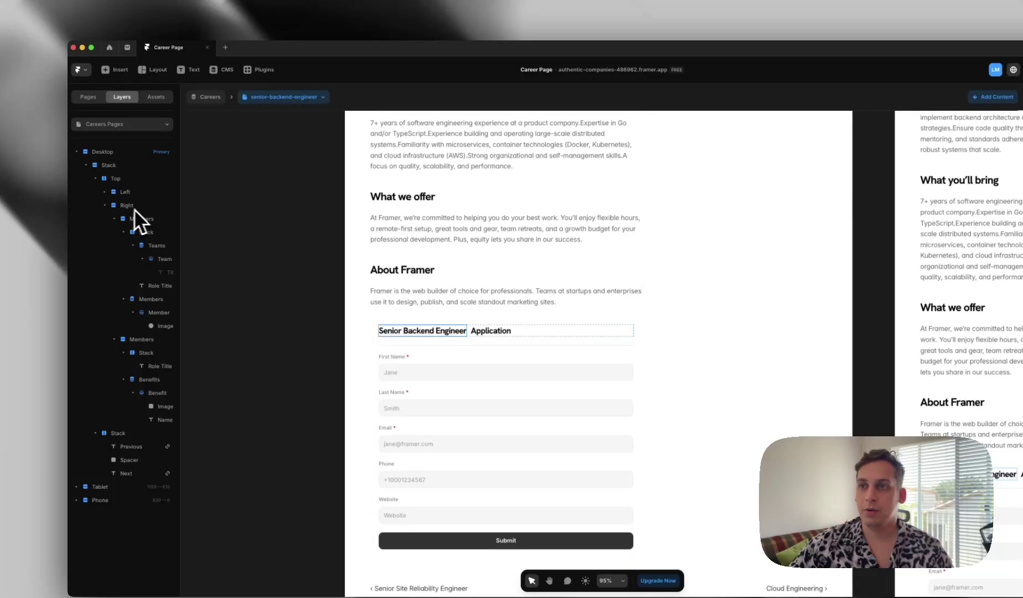
click(104, 205)
scroll(353, 246, up, 5)
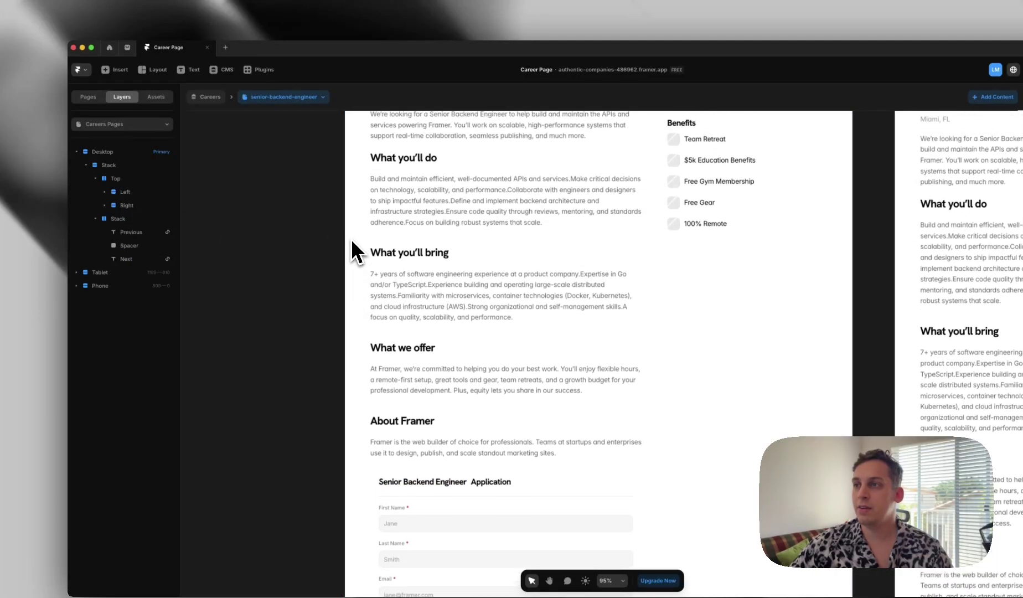
Examine the Form in the Left column and the two Role Title text layers in its heading Stack
click(135, 245)
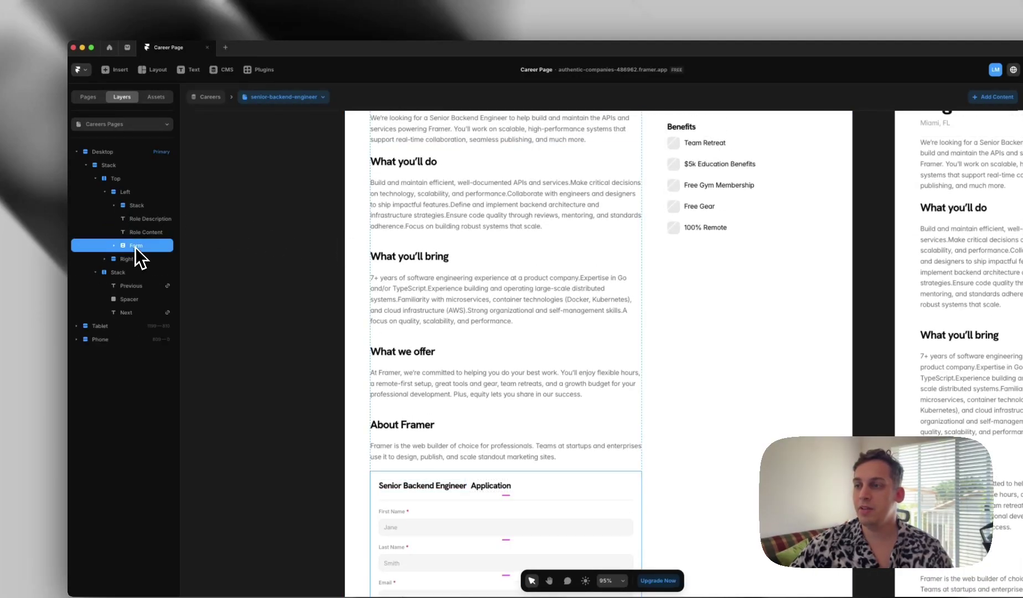
scroll(388, 321, down, 5)
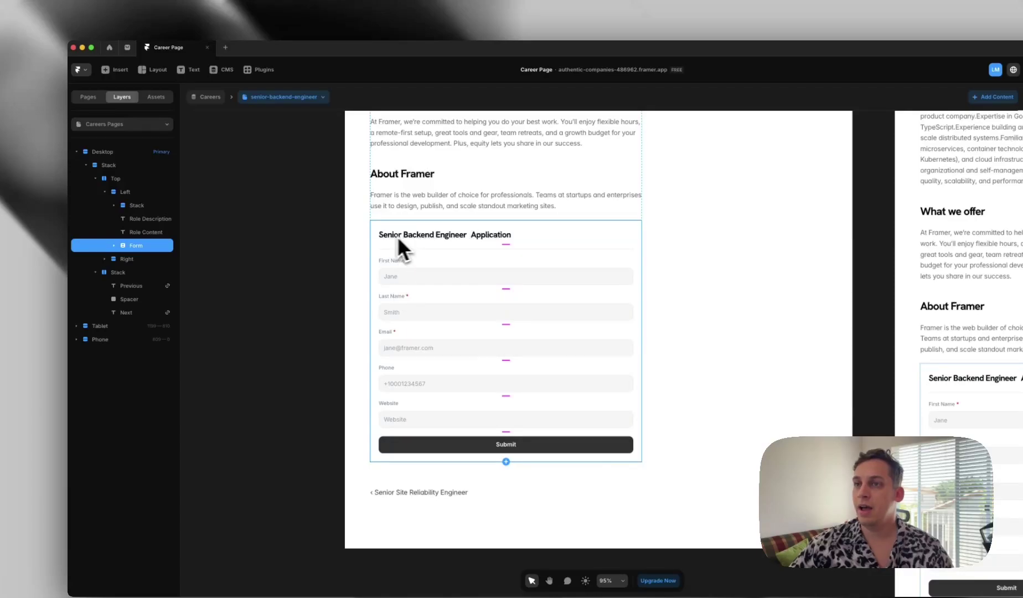
click(113, 245)
click(142, 261)
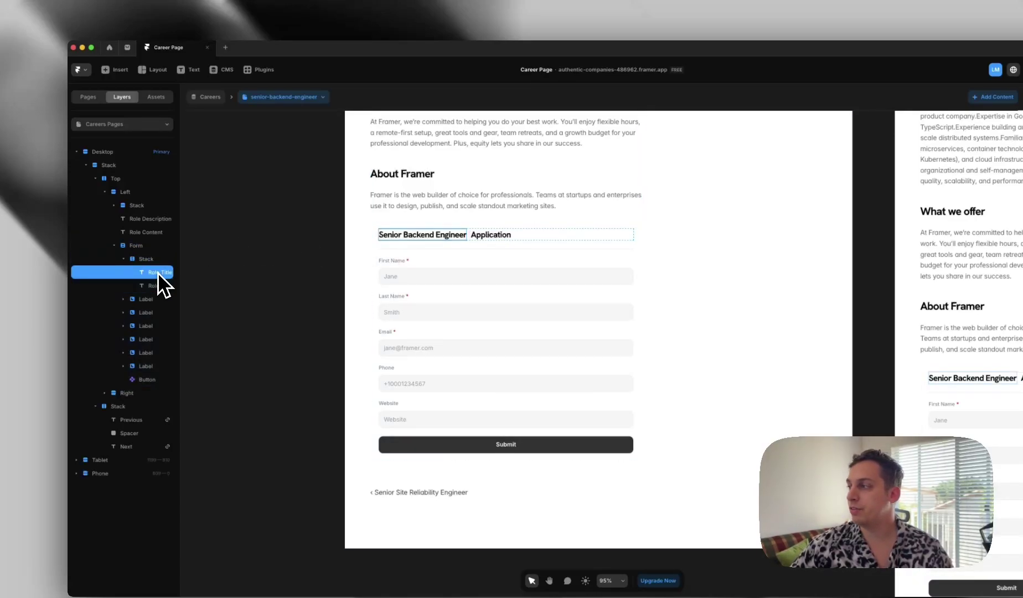
click(160, 286)
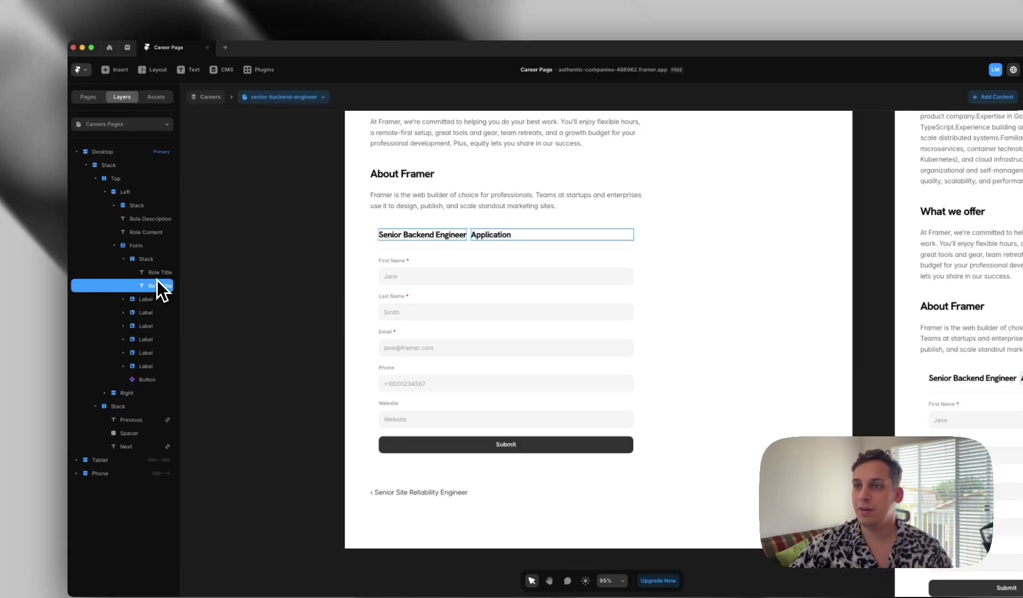
click(153, 271)
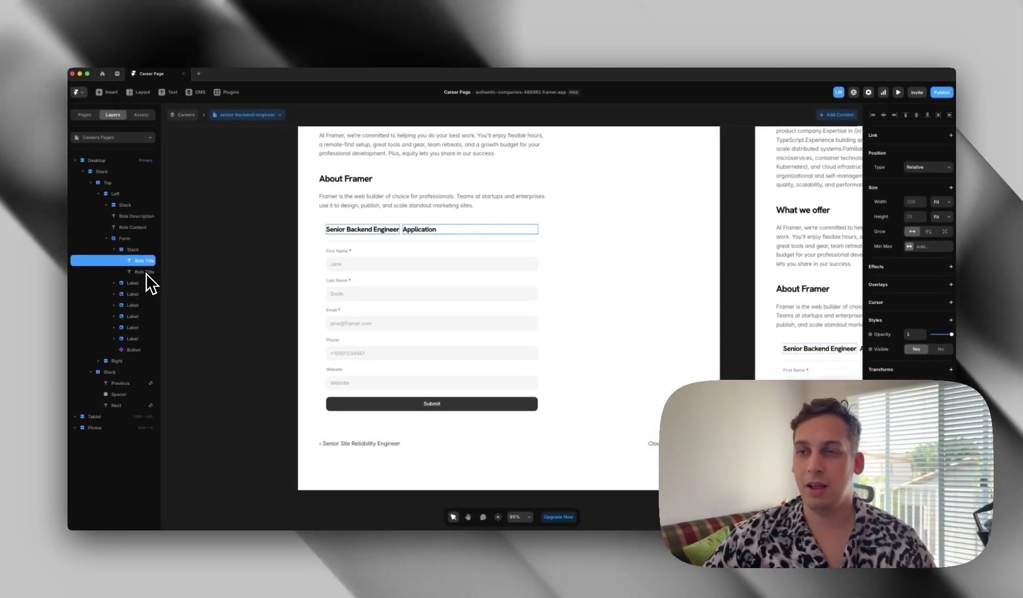
key(Escape)
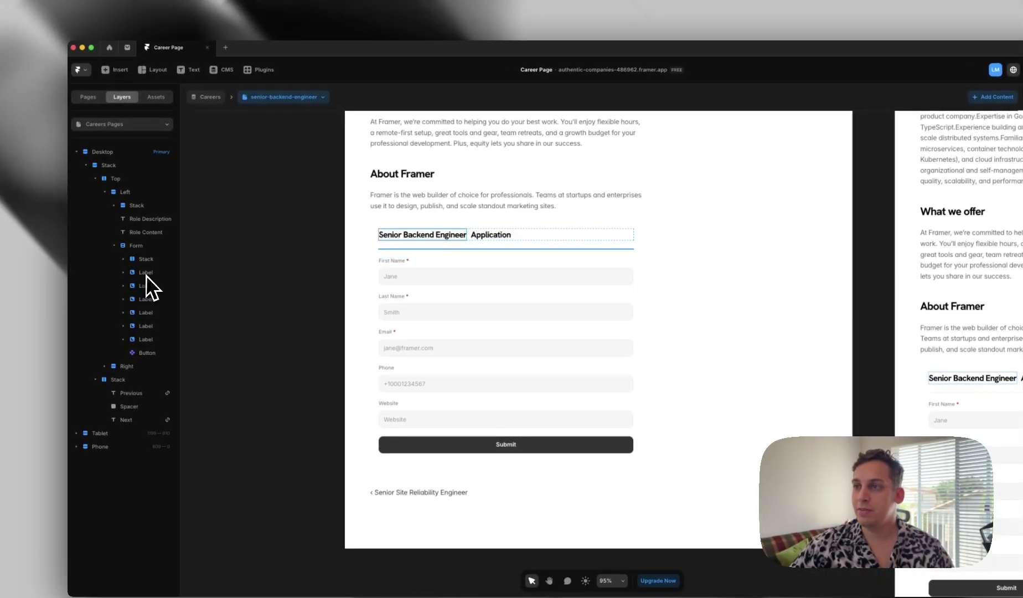
Inspect the form's first Label and its 1 px-high Input, checking the Name property linked to Role Title
click(143, 273)
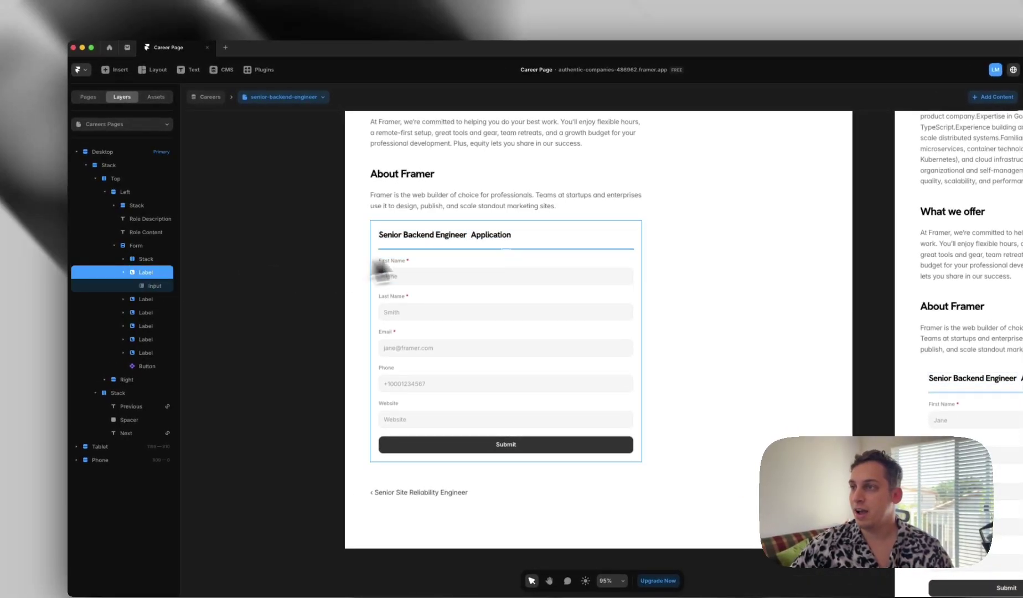
scroll(382, 260, up, 10)
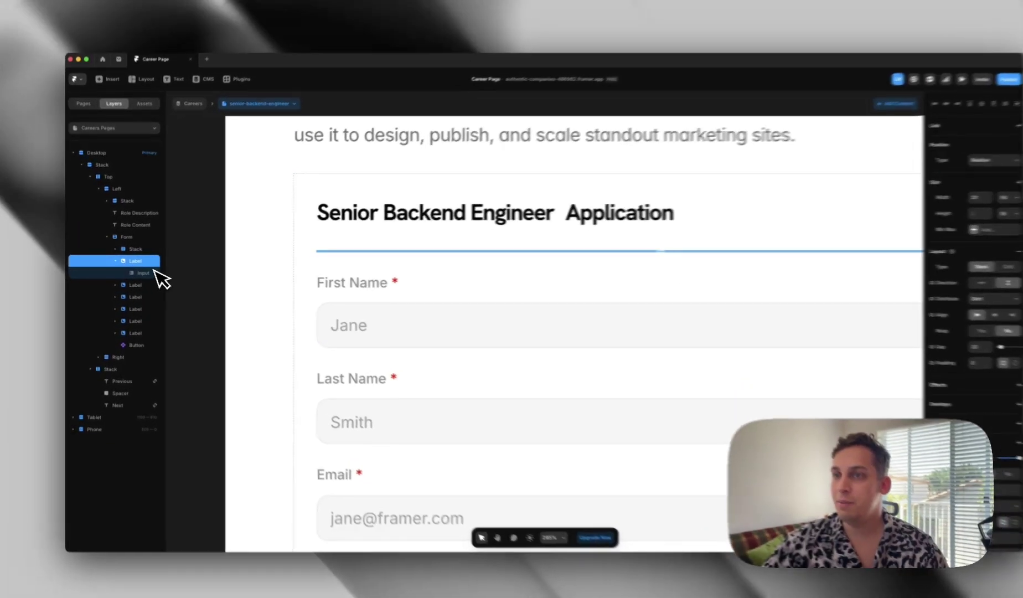
click(153, 272)
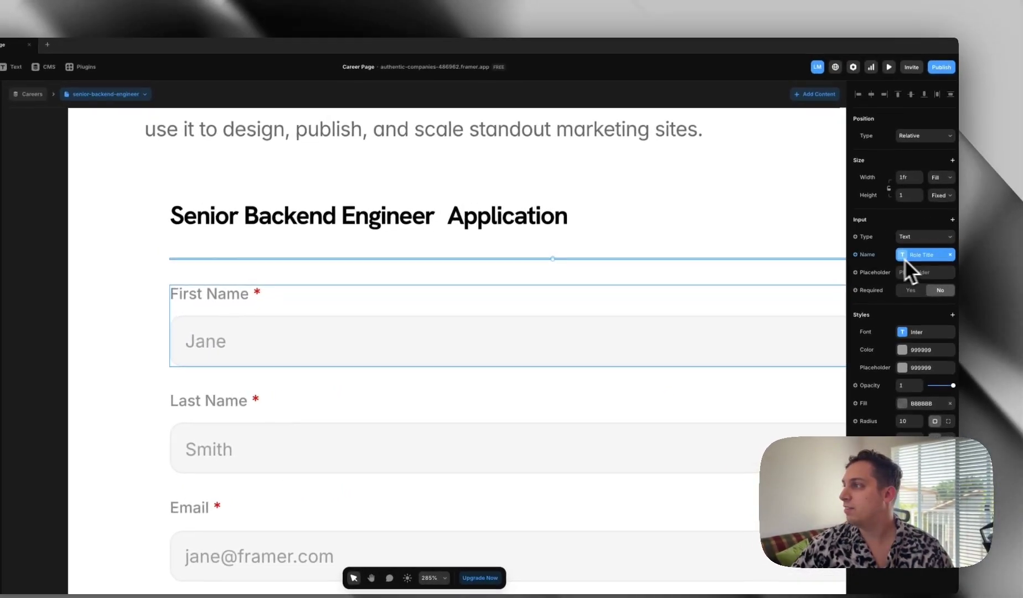
scroll(636, 267, down, 10)
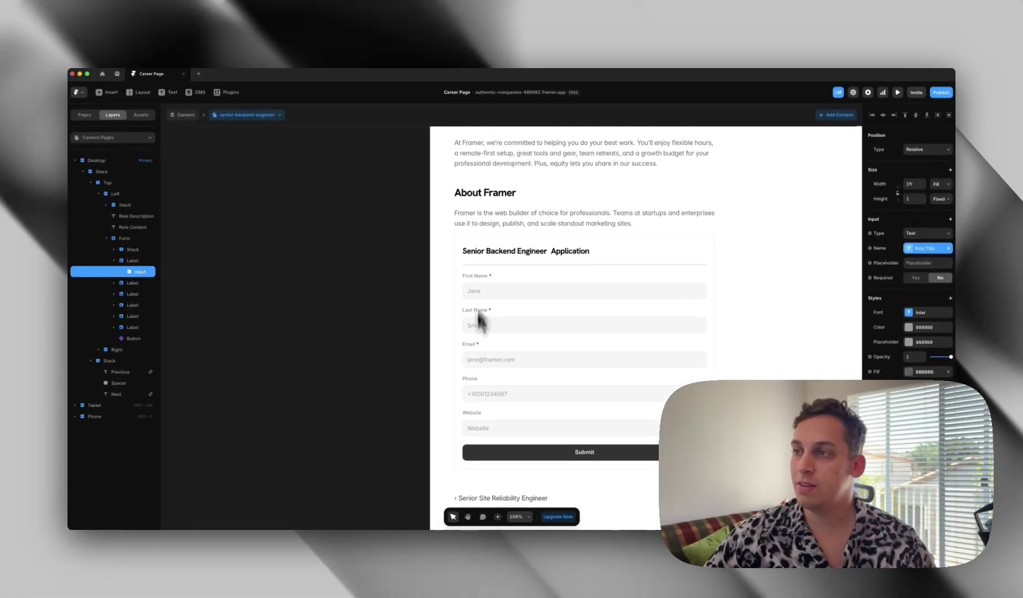
scroll(576, 315, right, 3)
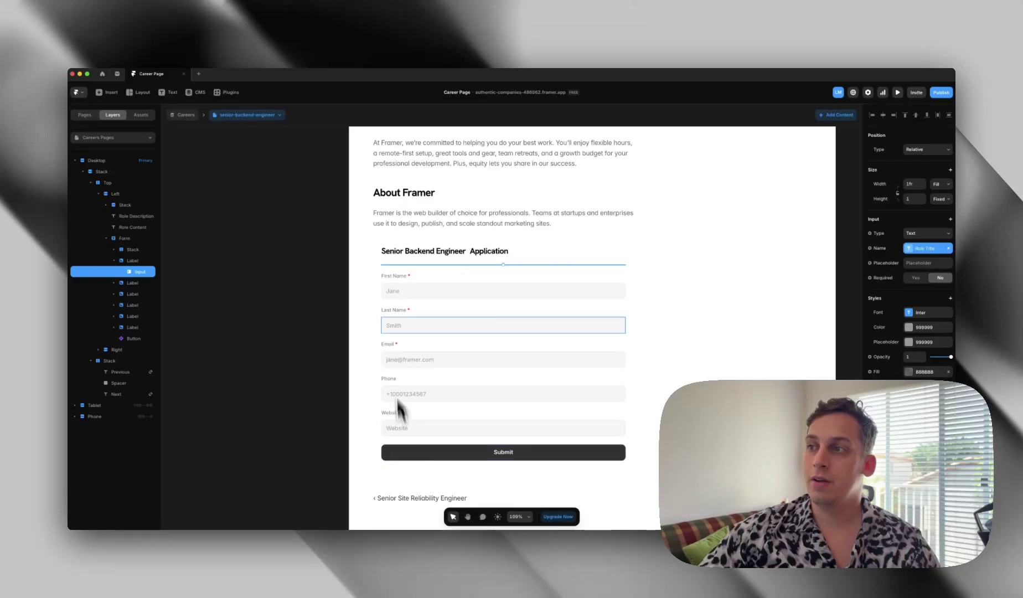
Review the Senior Backend Engineer page from its title to the application form, and inspect the whole Form's layer settings
scroll(400, 409, up, 15)
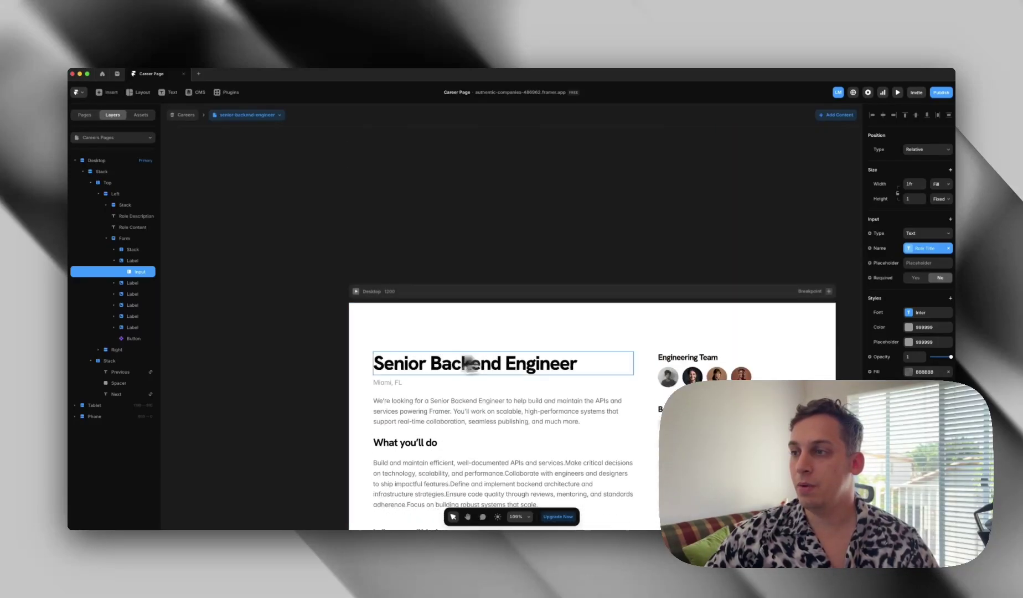
scroll(445, 333, down, 10)
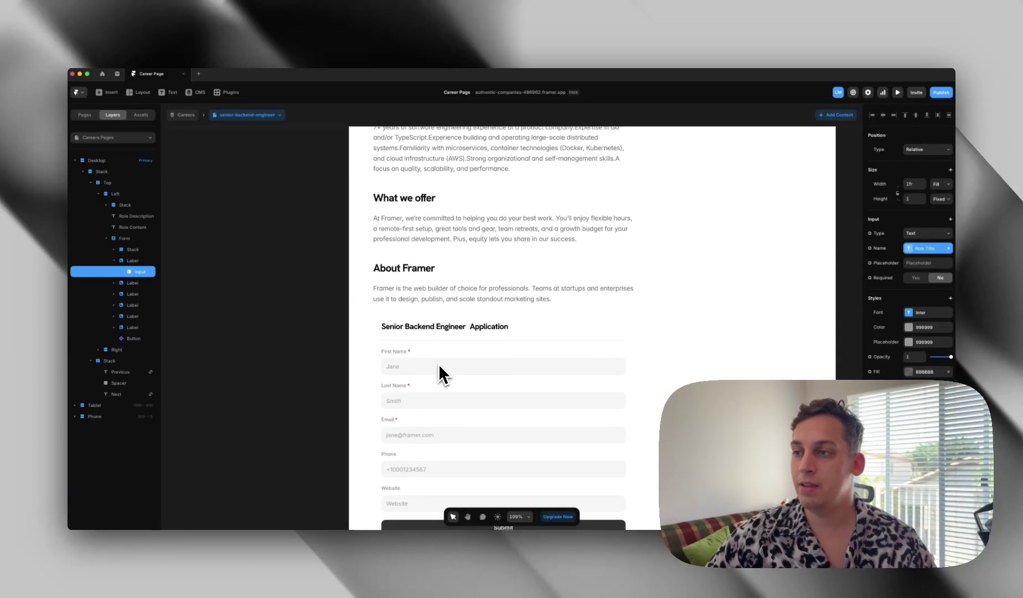
scroll(439, 364, down, 2)
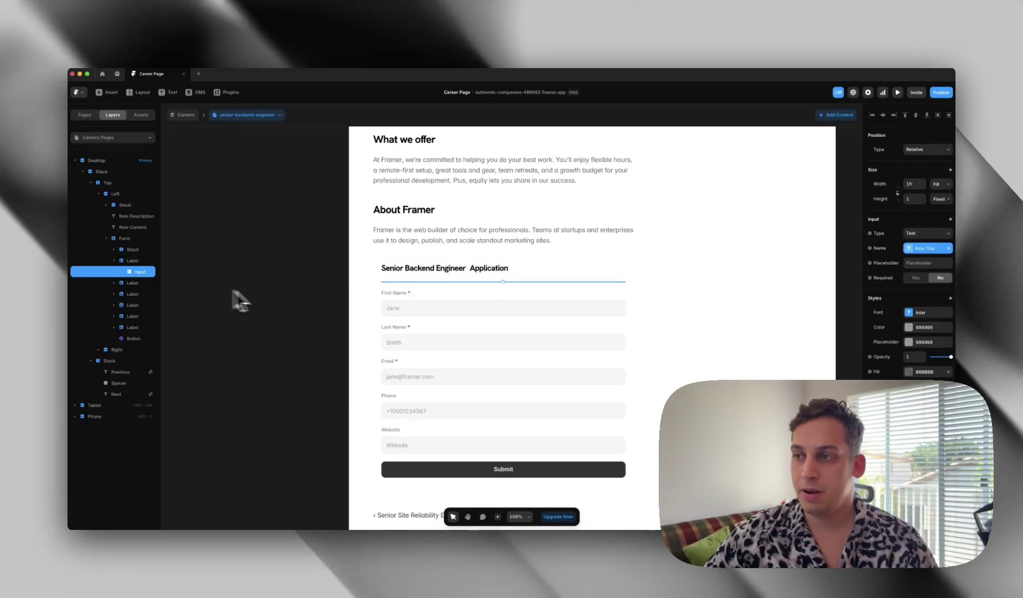
scroll(294, 296, down, 5)
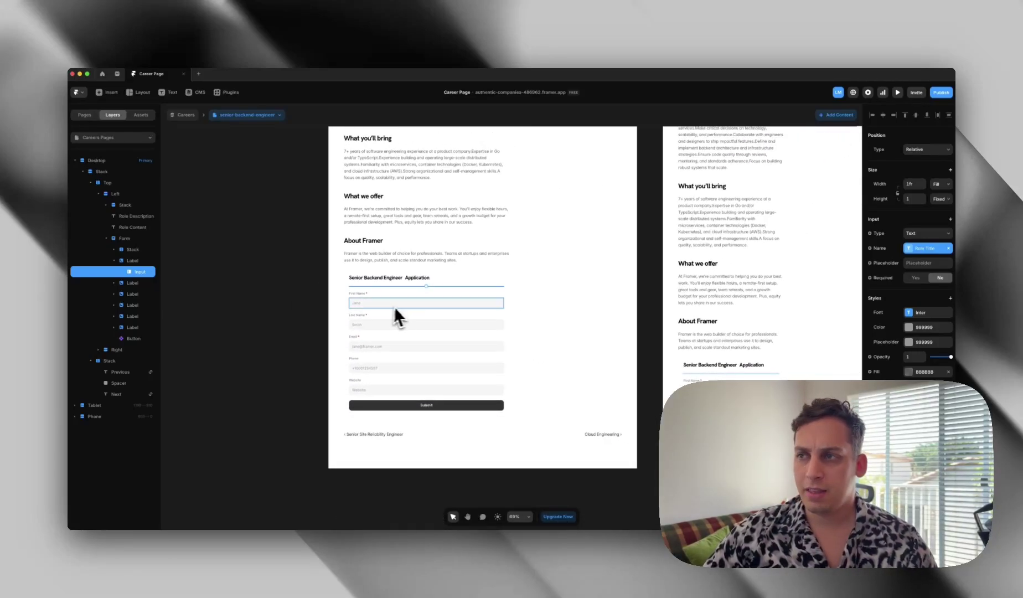
click(364, 286)
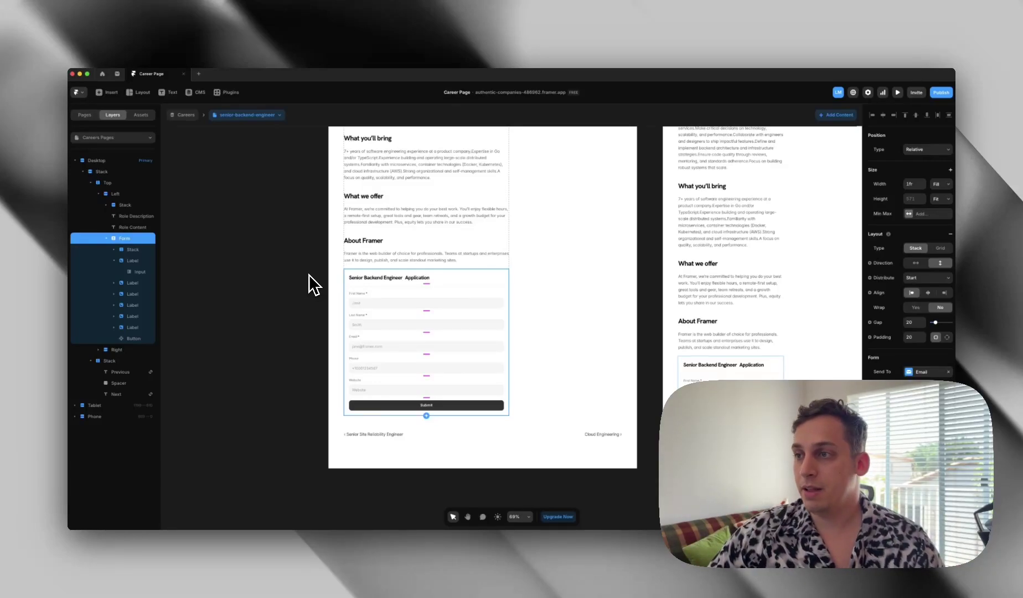
scroll(306, 276, down, 5)
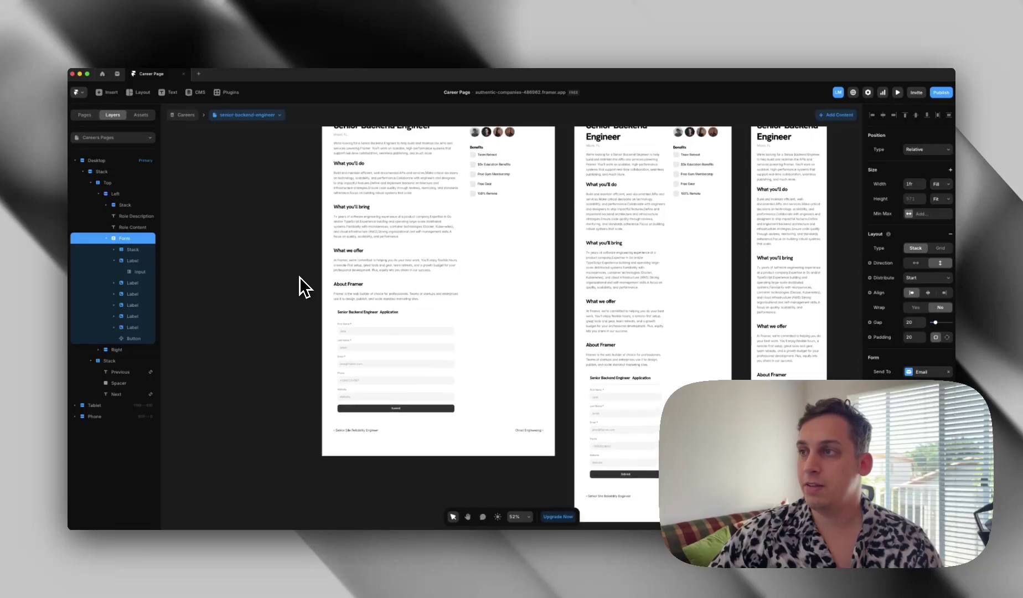
scroll(299, 277, up, 3)
scroll(299, 277, down, 3)
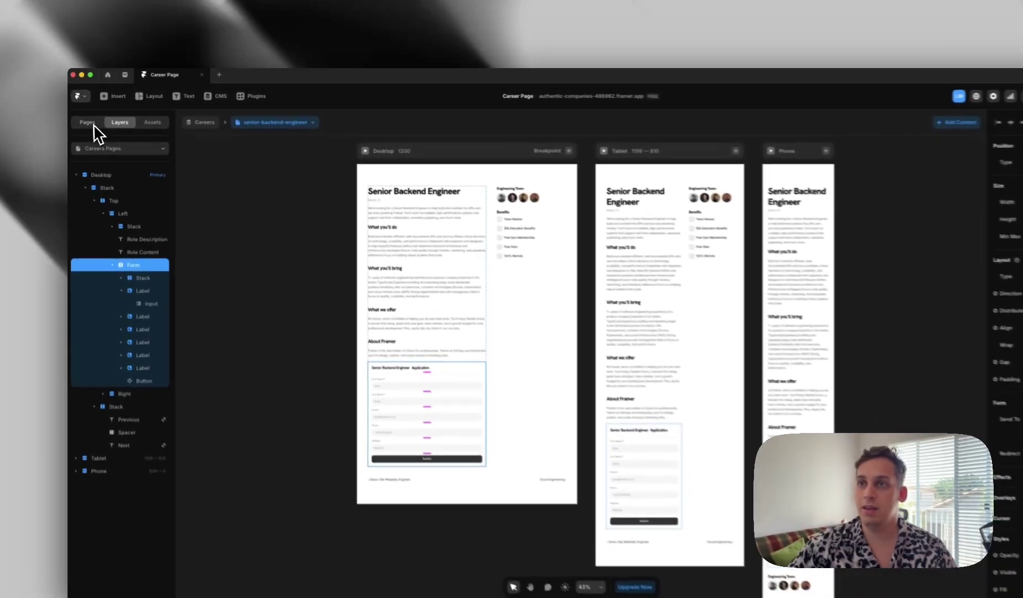
Open the /careers page and review its Open Roles list across the breakpoints
click(86, 114)
click(119, 163)
scroll(254, 219, left, 5)
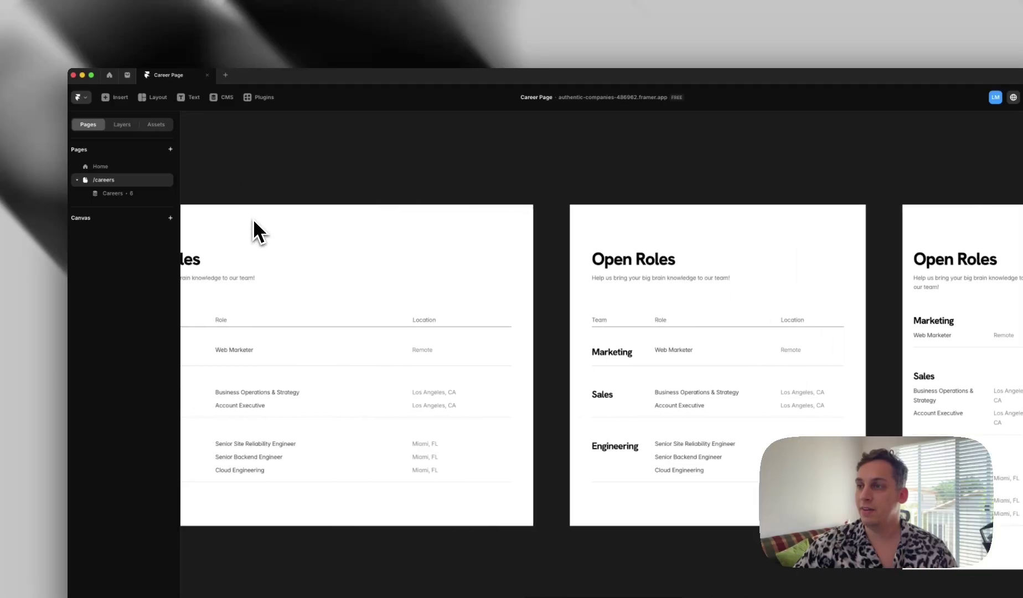
scroll(253, 218, down, 2)
scroll(226, 211, left, 3)
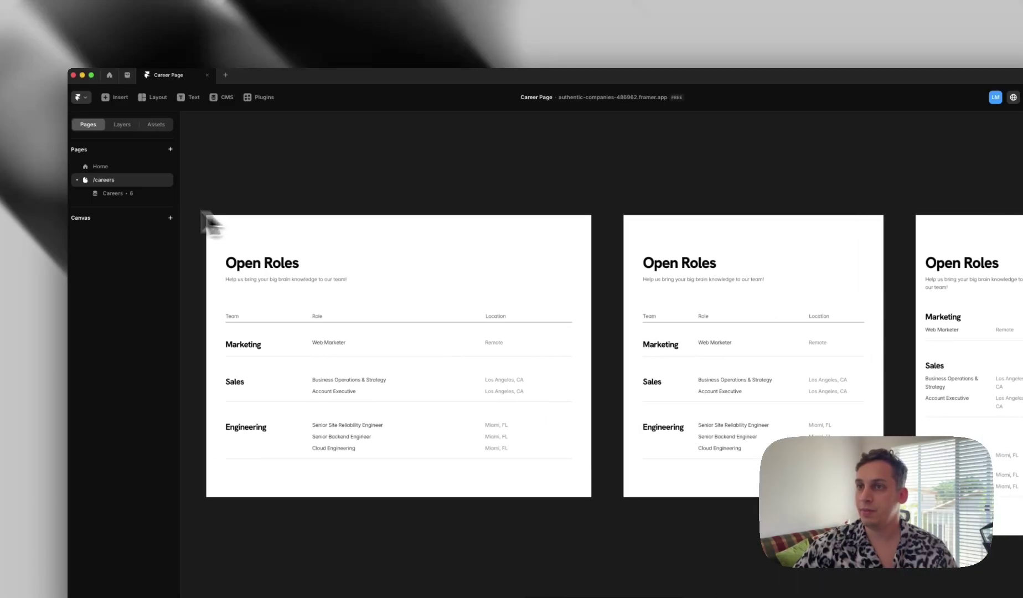
Return to the Careers CMS detail page nested under /careers
right_click(106, 195)
key(Escape)
click(137, 197)
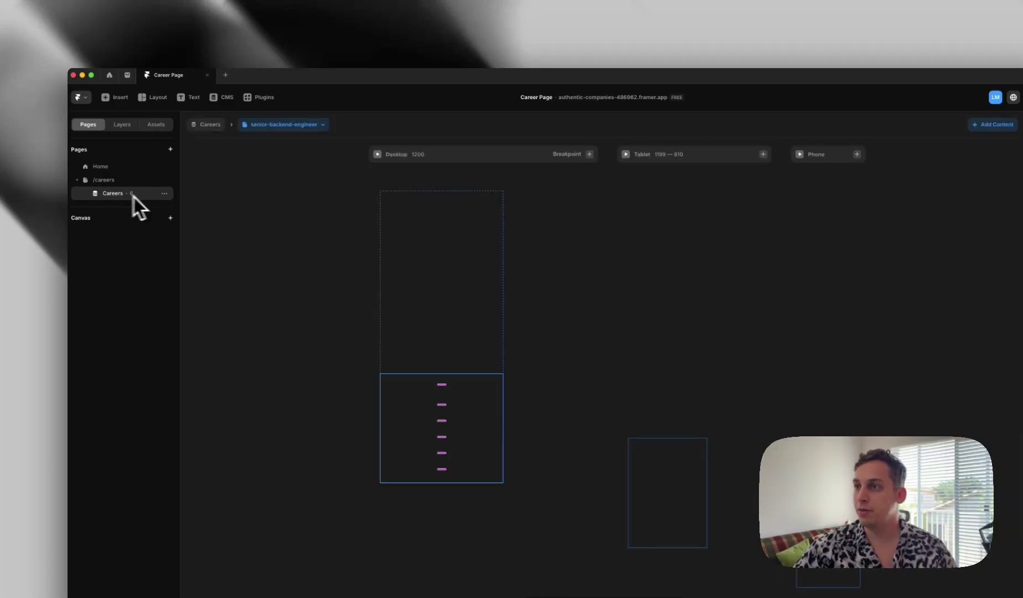